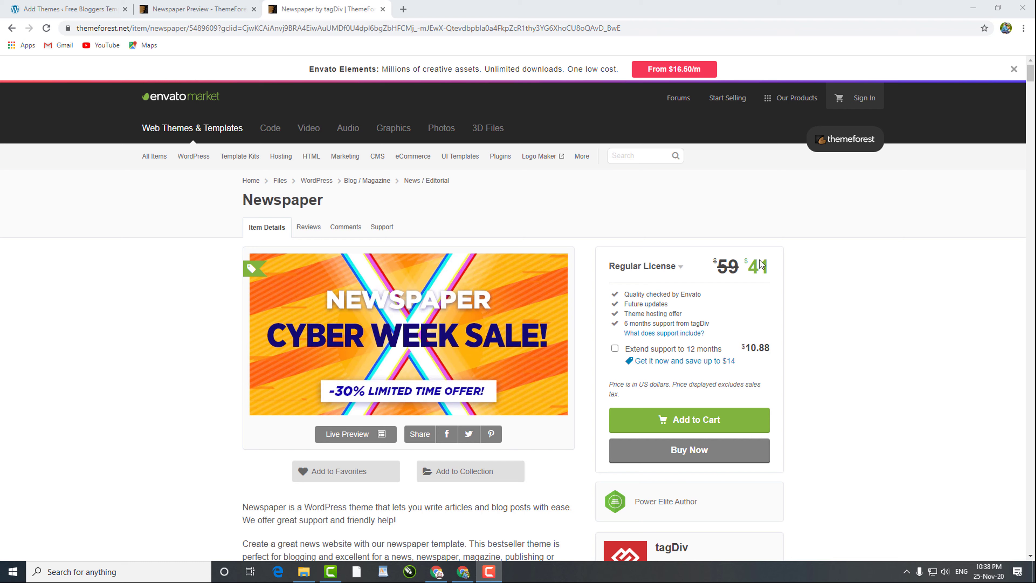
Upload newspaper.zip from the Wordpress folder to the WordPress site as a new theme and install it.
{"action": "left_click", "coordinate": [110, 5]}
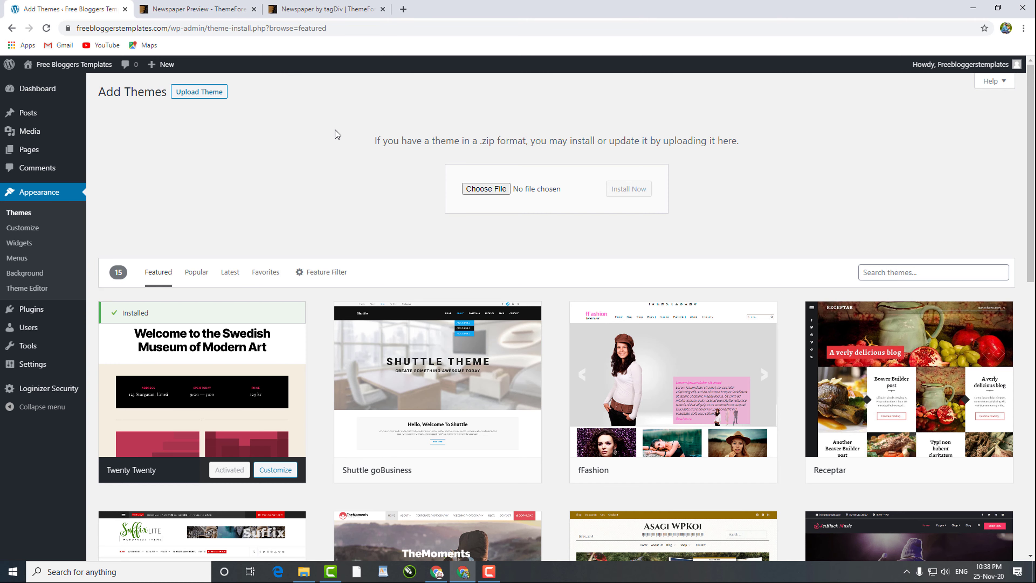
{"action": "left_click", "coordinate": [505, 195]}
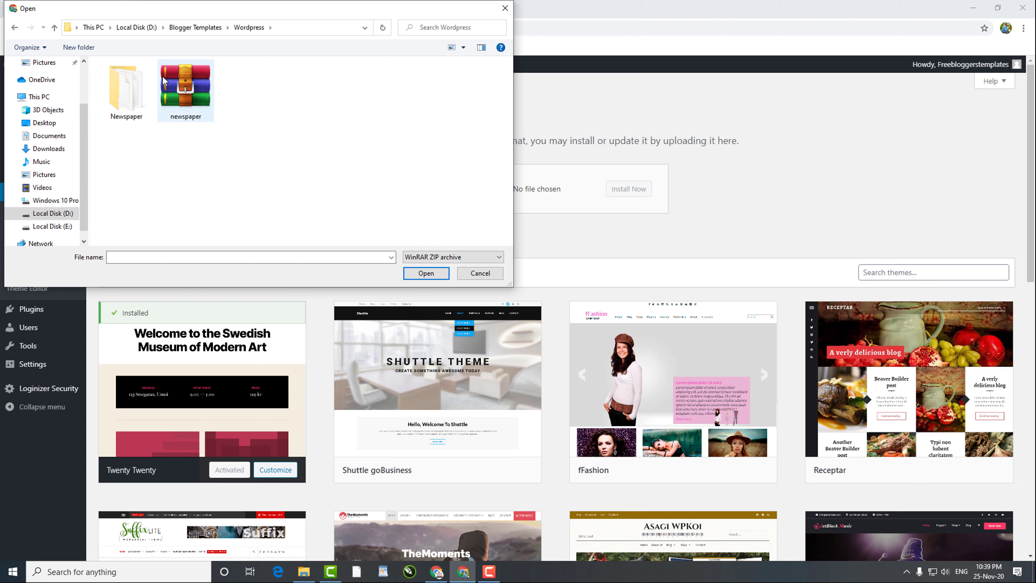
{"action": "left_click", "coordinate": [188, 90]}
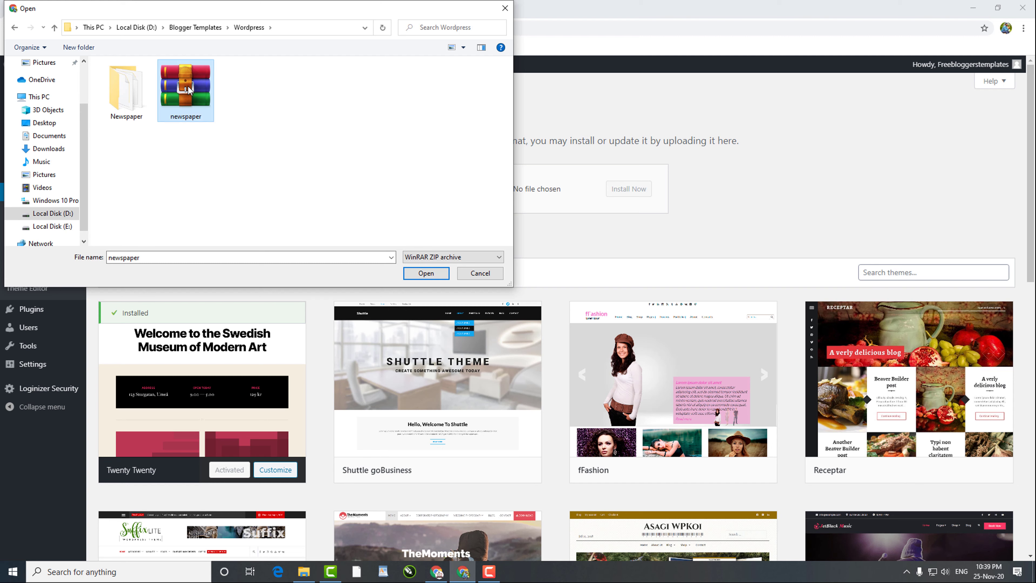
{"action": "left_click", "coordinate": [431, 277]}
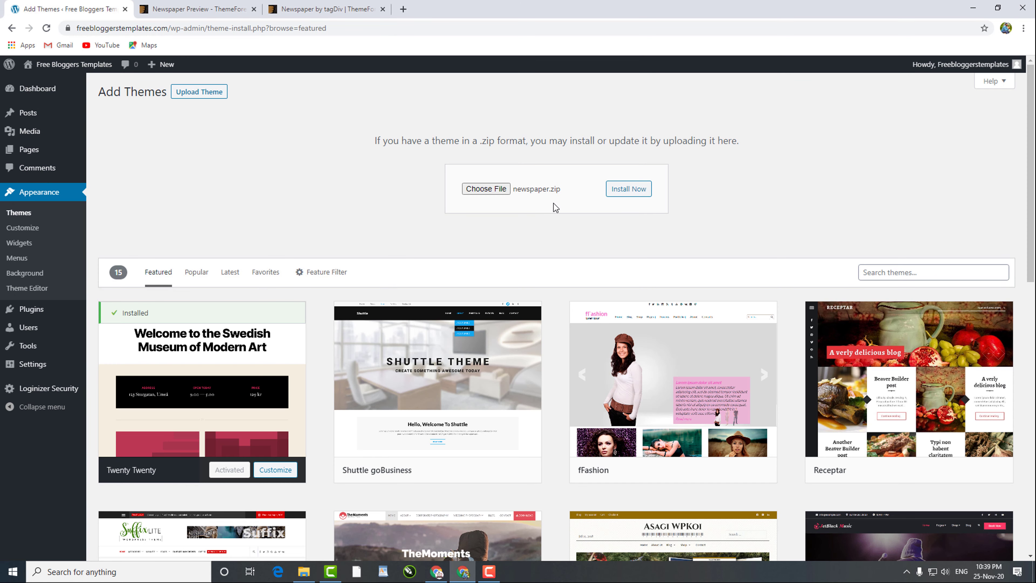
{"action": "left_click", "coordinate": [624, 195]}
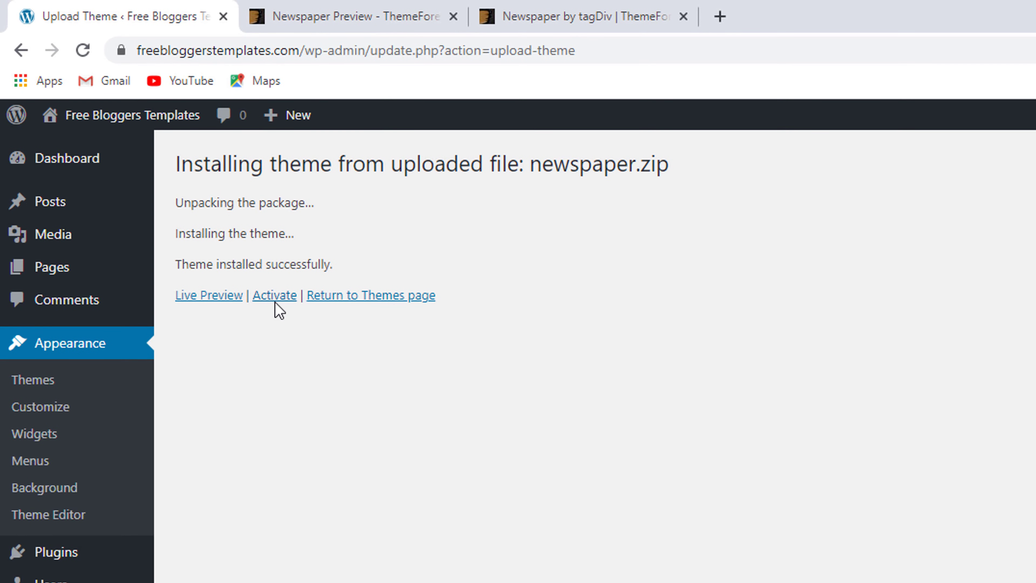
Activate the newly installed Newspaper theme and install and activate its tagDiv plugins.
{"action": "left_click", "coordinate": [276, 304]}
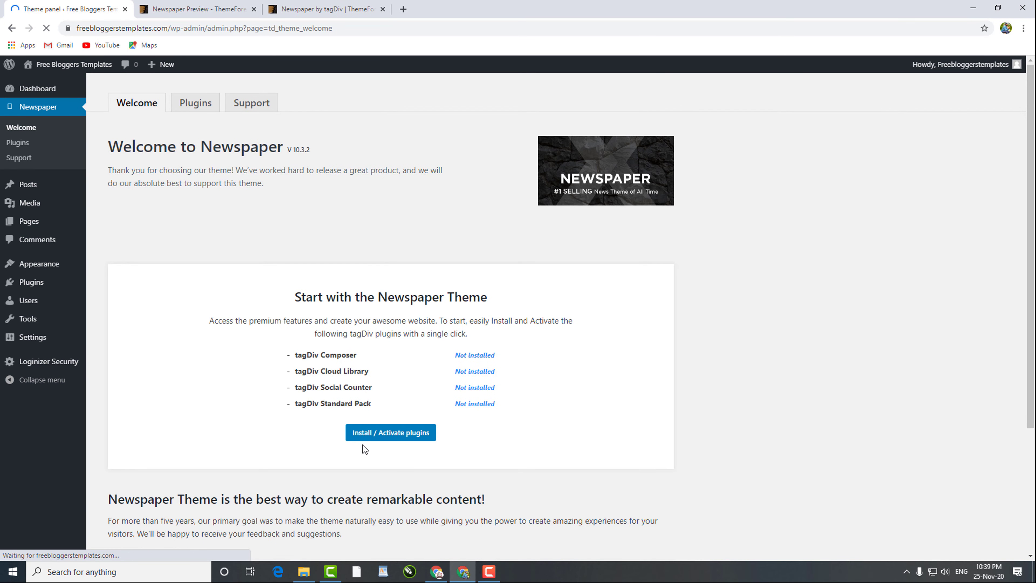
{"action": "left_click", "coordinate": [374, 443]}
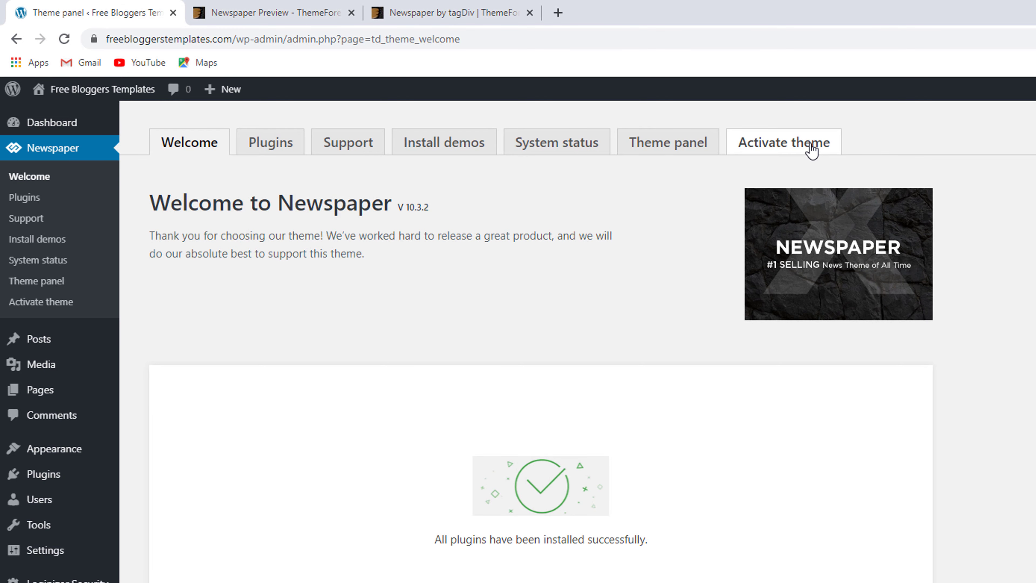
Open the manual activation form for the Newspaper theme.
{"action": "left_click", "coordinate": [812, 151]}
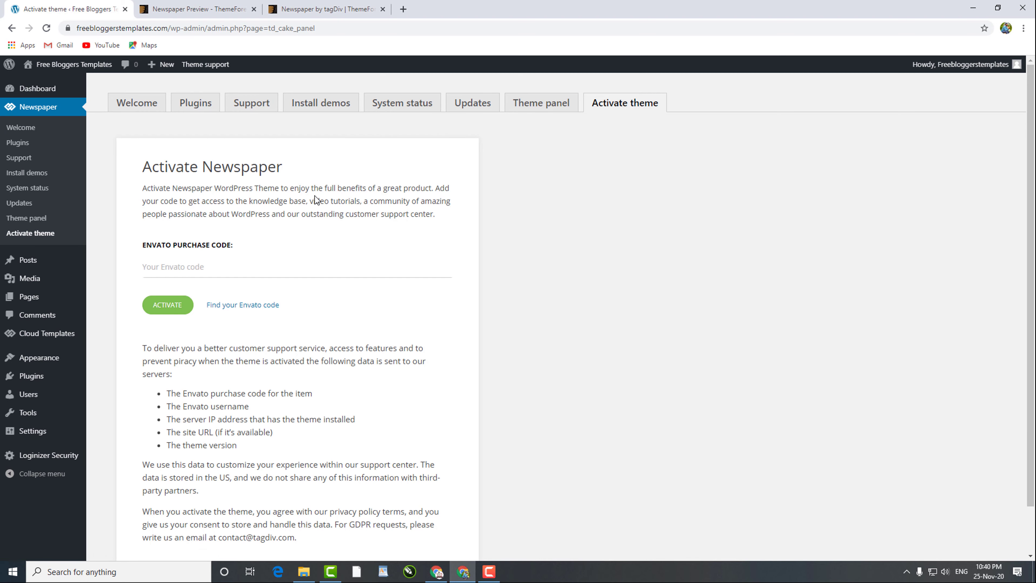
{"action": "scroll", "coordinate": [406, 239], "scroll_direction": "down", "scroll_amount": 2}
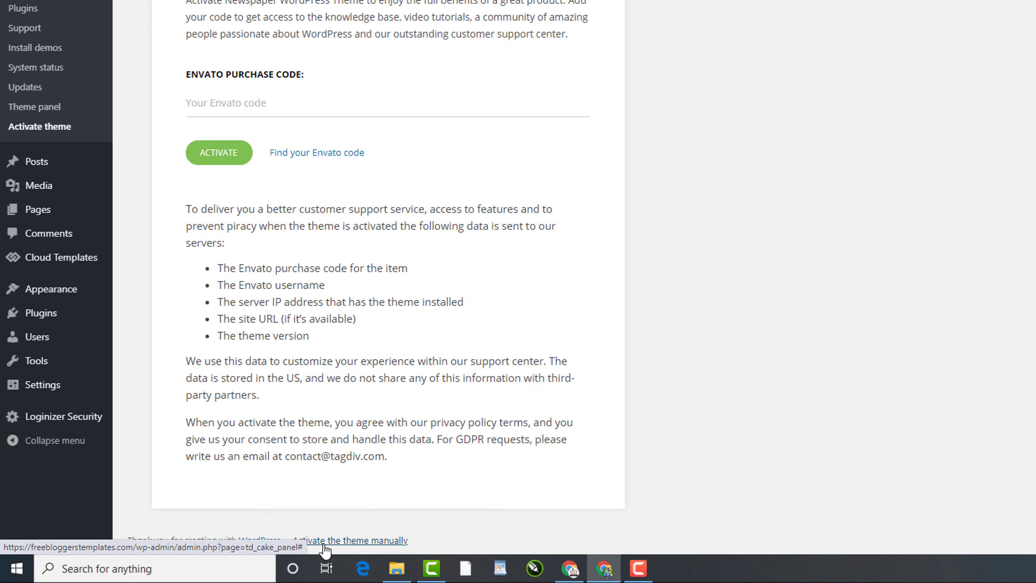
{"action": "left_click", "coordinate": [402, 535]}
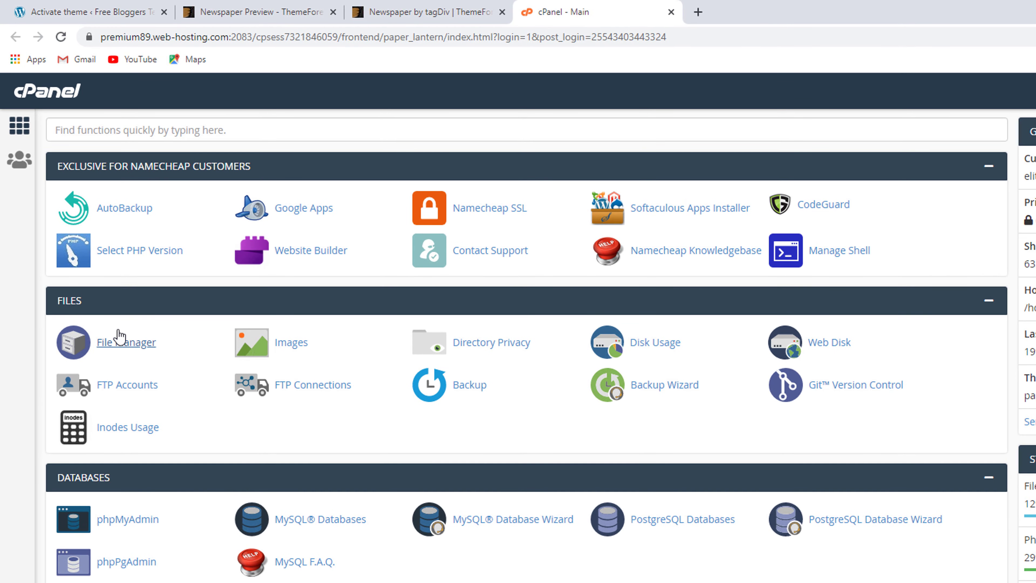
{"action": "left_click", "coordinate": [109, 342]}
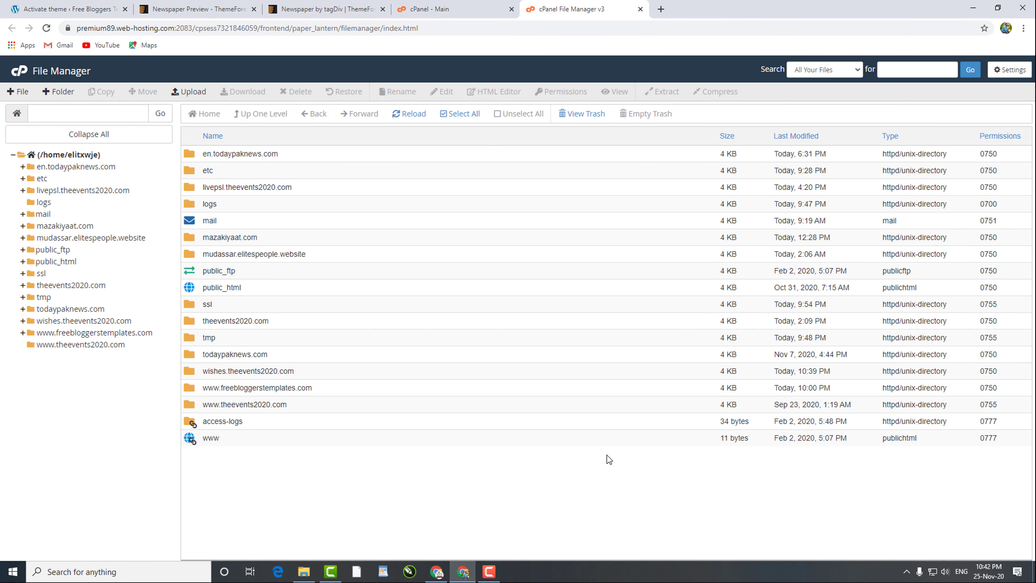
{"action": "left_click", "coordinate": [84, 333]}
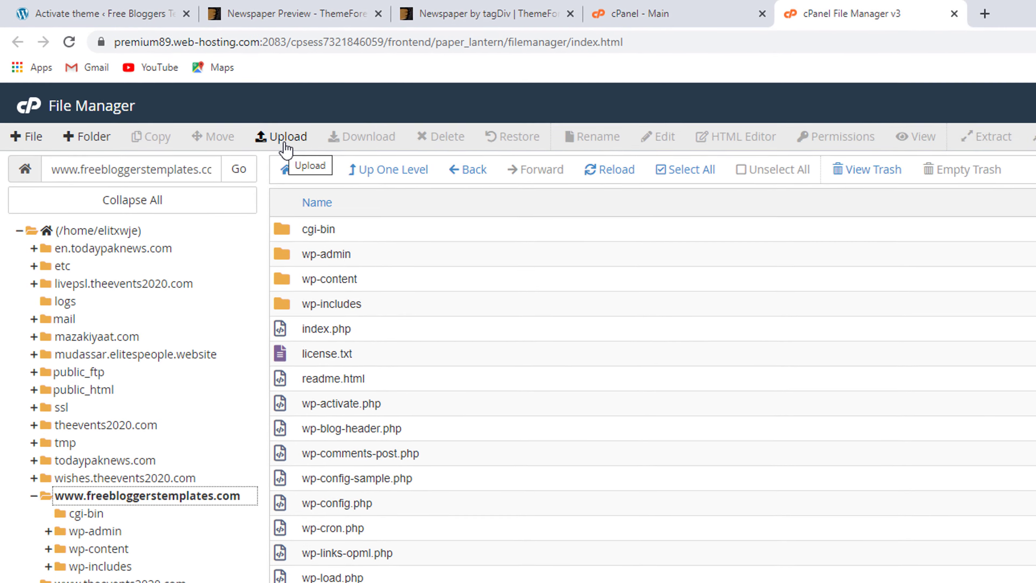
{"action": "left_click", "coordinate": [197, 98]}
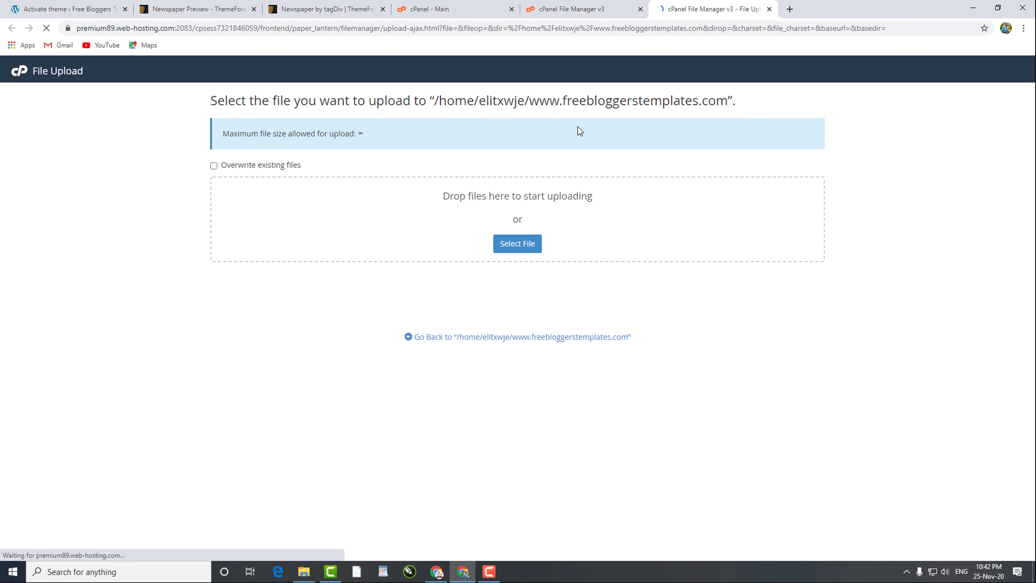
{"action": "left_click", "coordinate": [517, 249]}
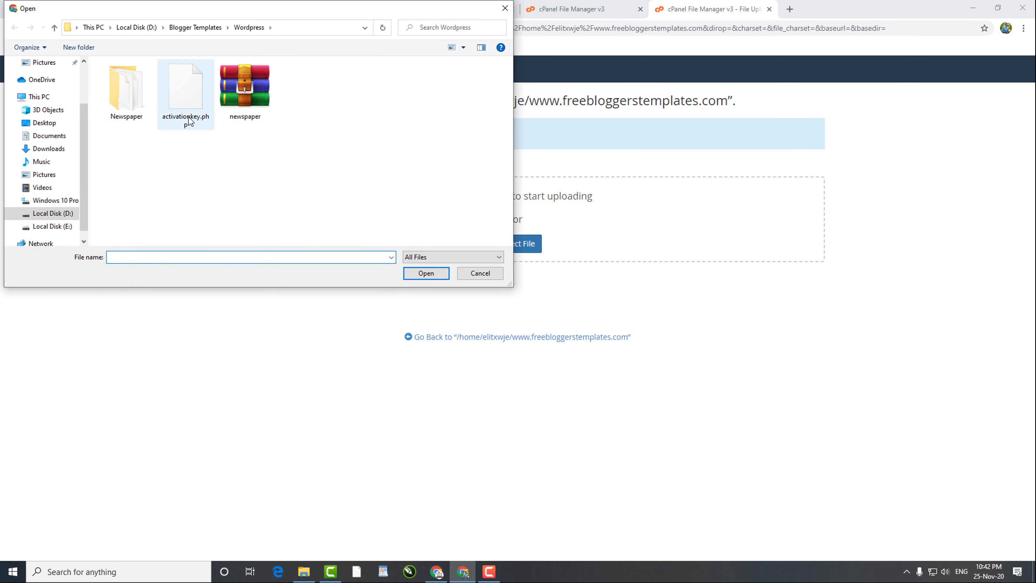
{"action": "left_click", "coordinate": [195, 111]}
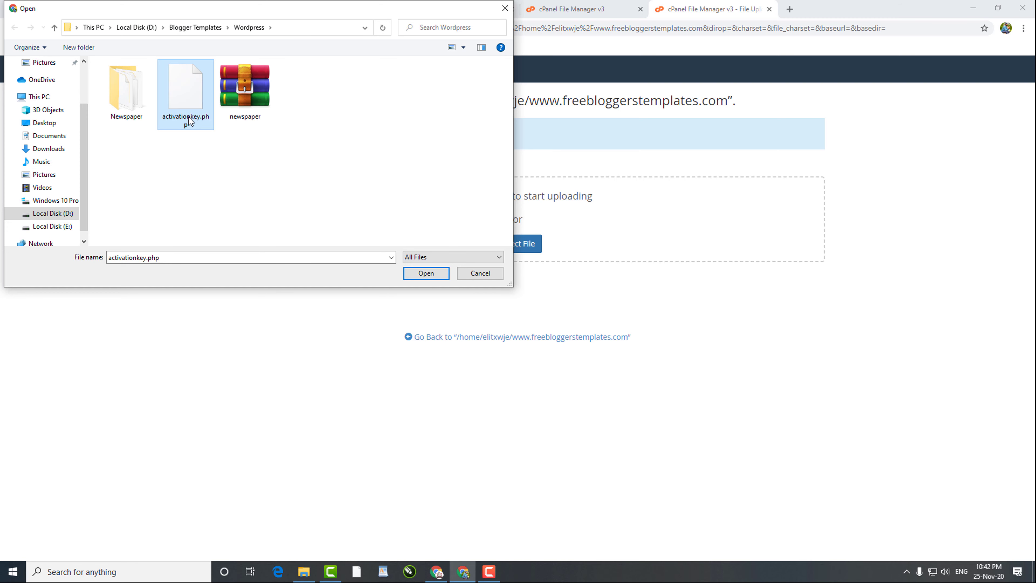
{"action": "left_click", "coordinate": [423, 274]}
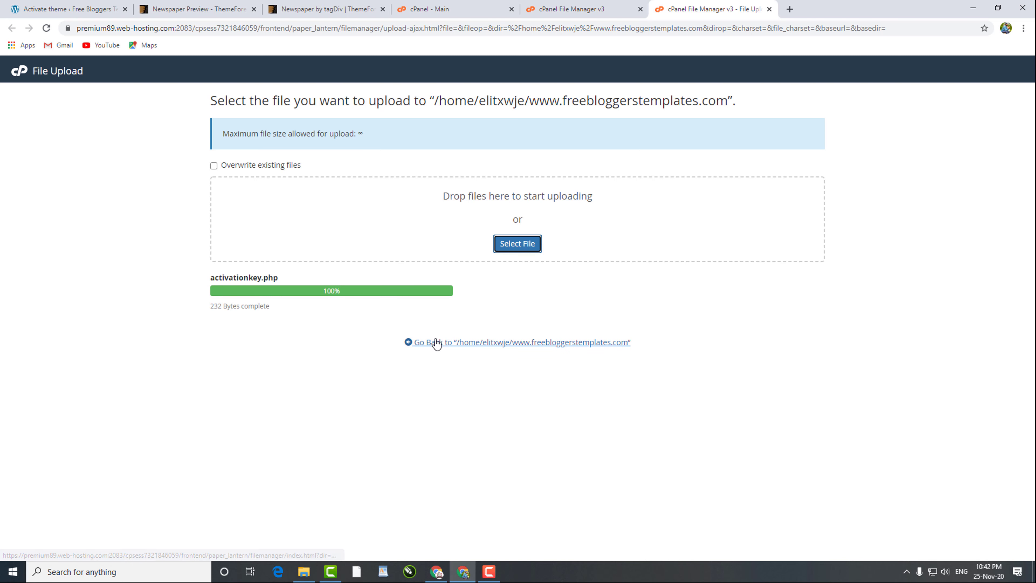
{"action": "left_click", "coordinate": [431, 346]}
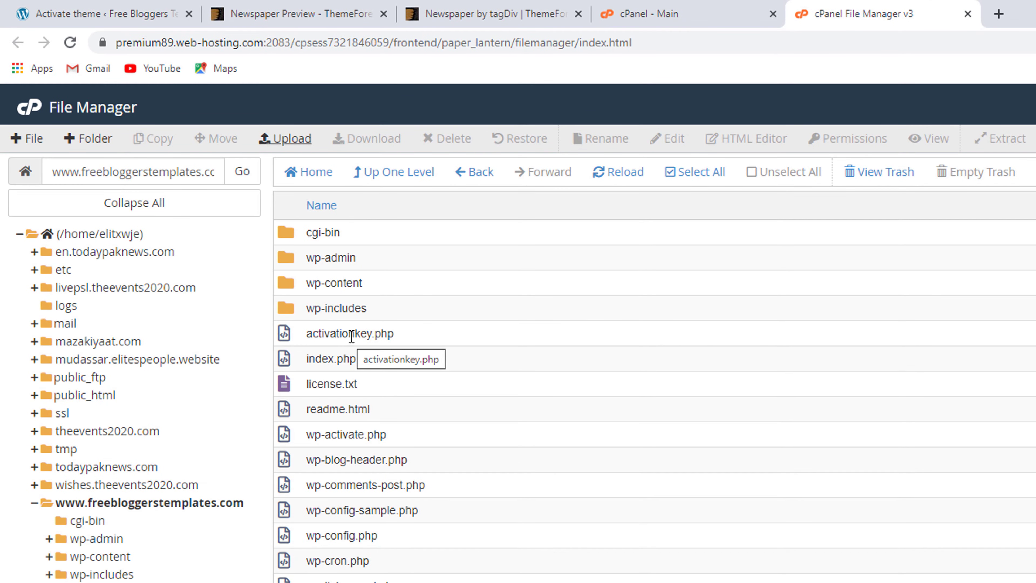
Open the uploaded activationkey.php for editing in the cPanel code editor.
{"action": "left_click", "coordinate": [351, 337]}
{"action": "right_click", "coordinate": [351, 336]}
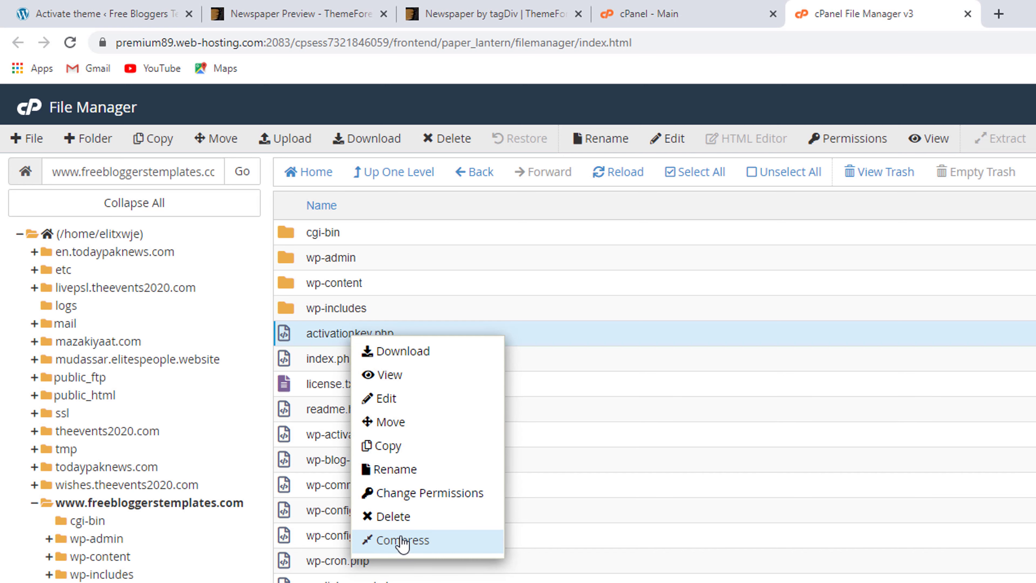
{"action": "left_click", "coordinate": [402, 400]}
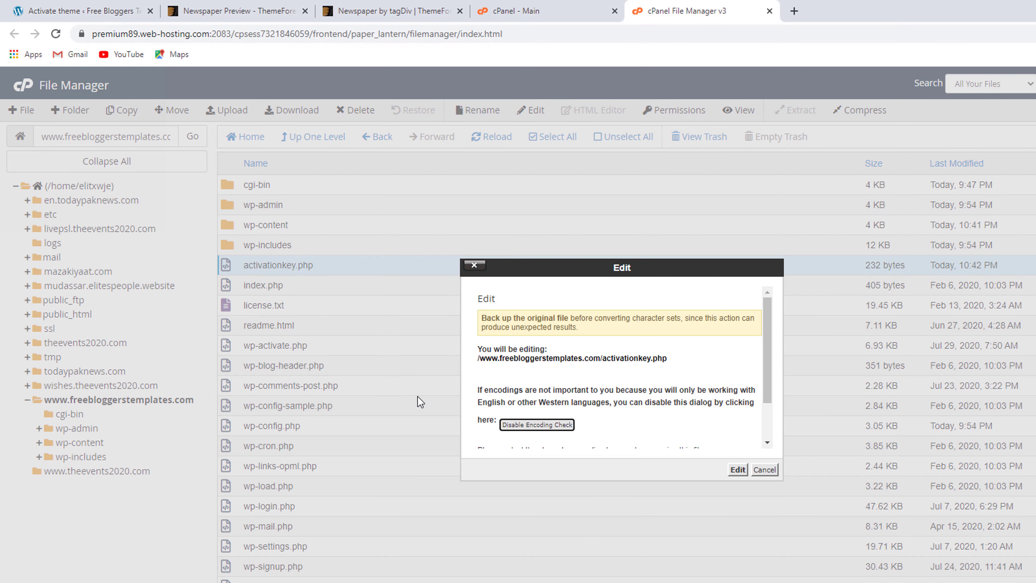
{"action": "left_click", "coordinate": [736, 470]}
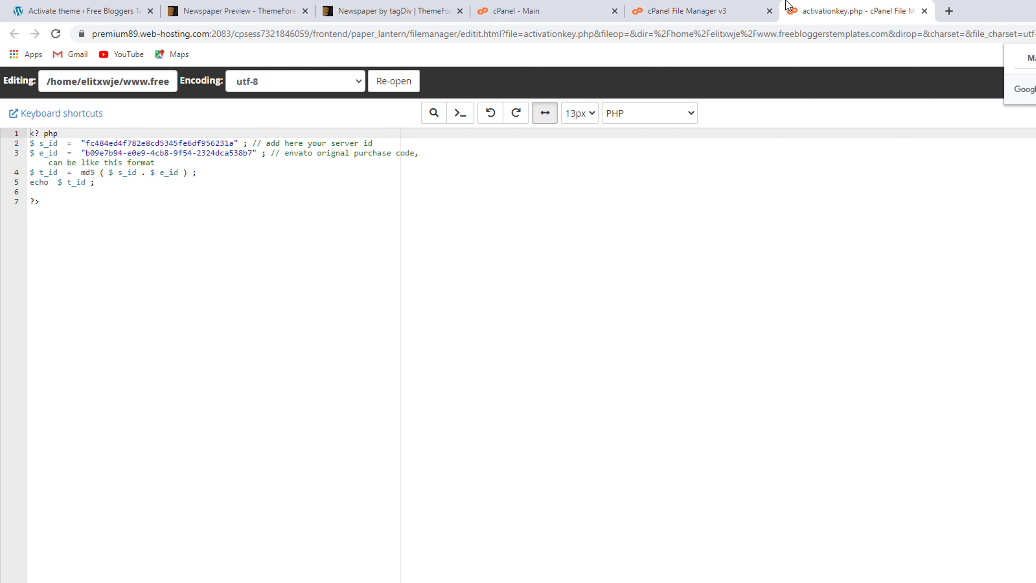
Return to the WordPress manual activation page, close the two ThemeForest tabs and copy the theme's server ID.
{"action": "left_click", "coordinate": [132, 8]}
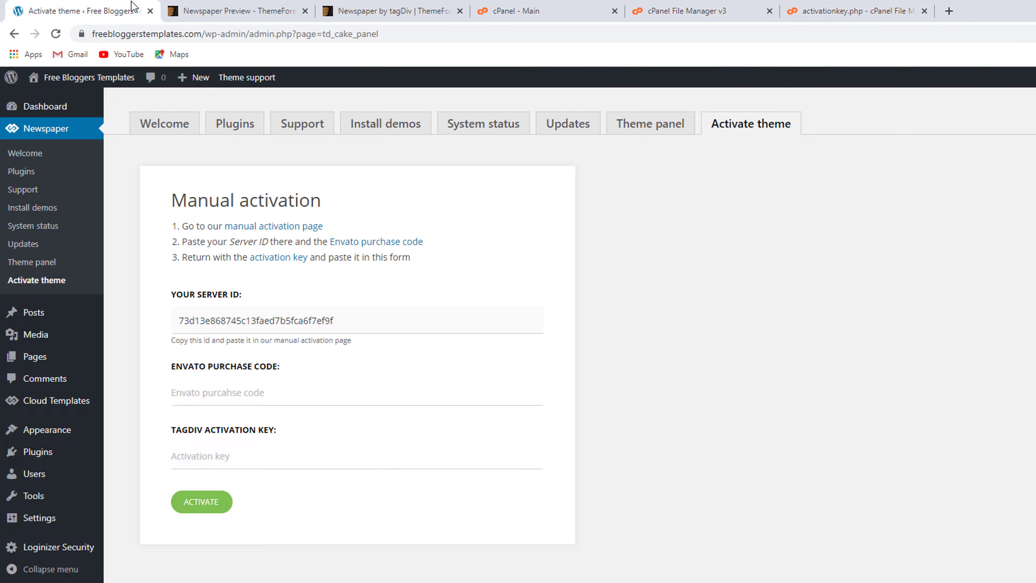
{"action": "left_click", "coordinate": [305, 11]}
{"action": "left_click", "coordinate": [247, 11]}
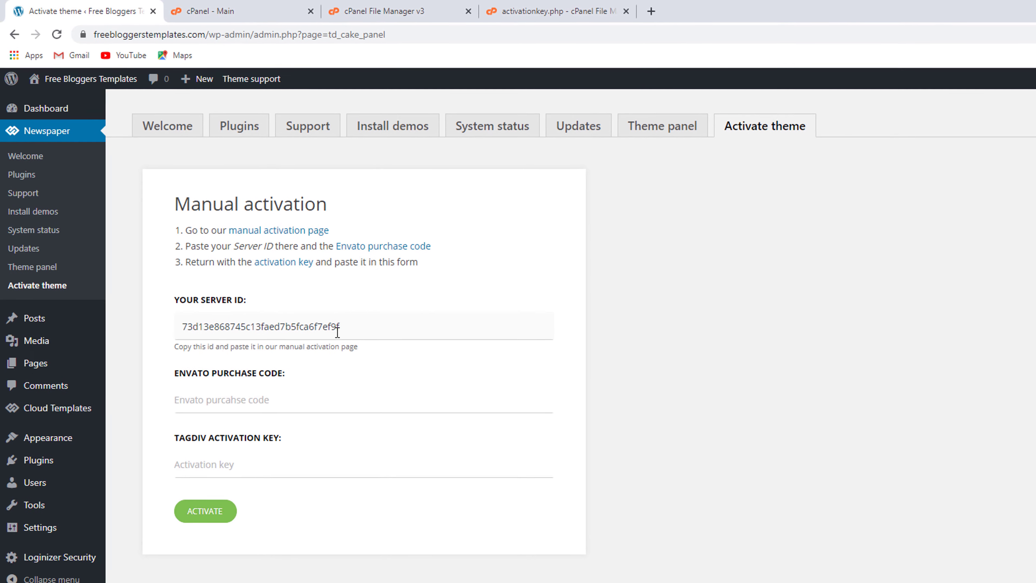
{"action": "left_click_drag", "start_coordinate": [373, 353], "coordinate": [149, 354]}
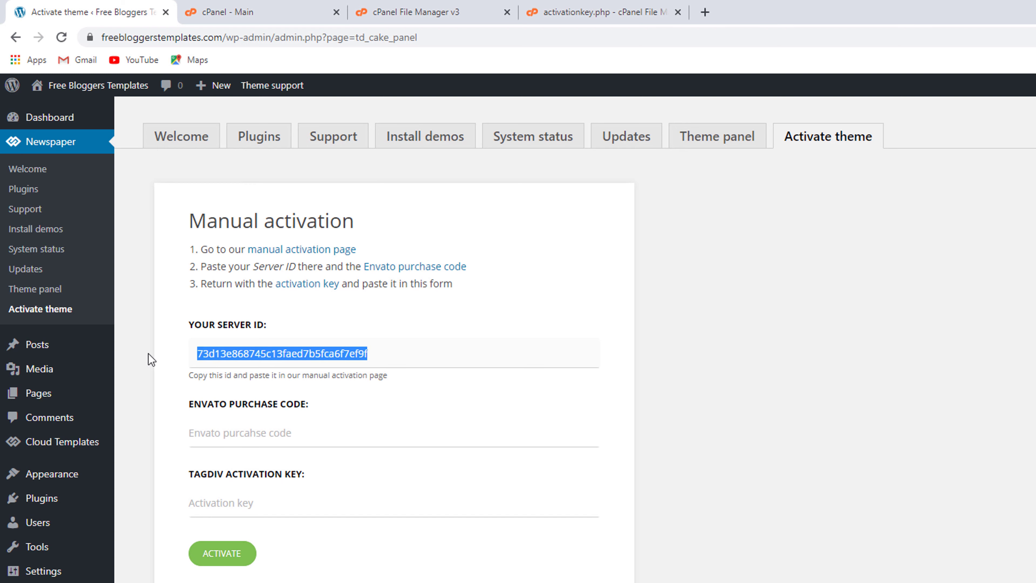
{"action": "right_click", "coordinate": [258, 354]}
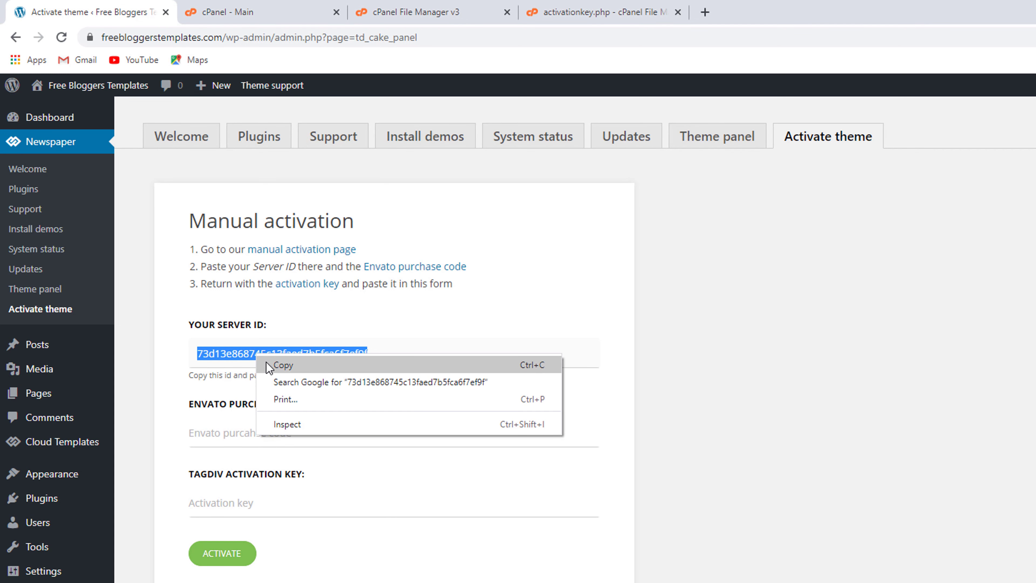
{"action": "left_click", "coordinate": [266, 362]}
Insert the copied server ID as the s_id value in activationkey.php.
{"action": "left_click", "coordinate": [556, 6]}
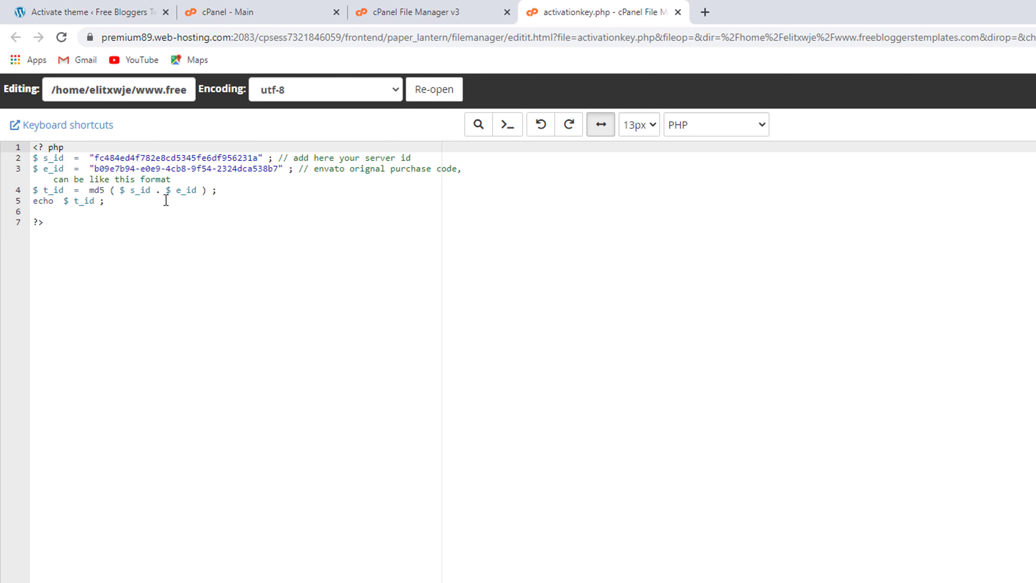
{"action": "left_click_drag", "start_coordinate": [257, 157], "coordinate": [97, 154]}
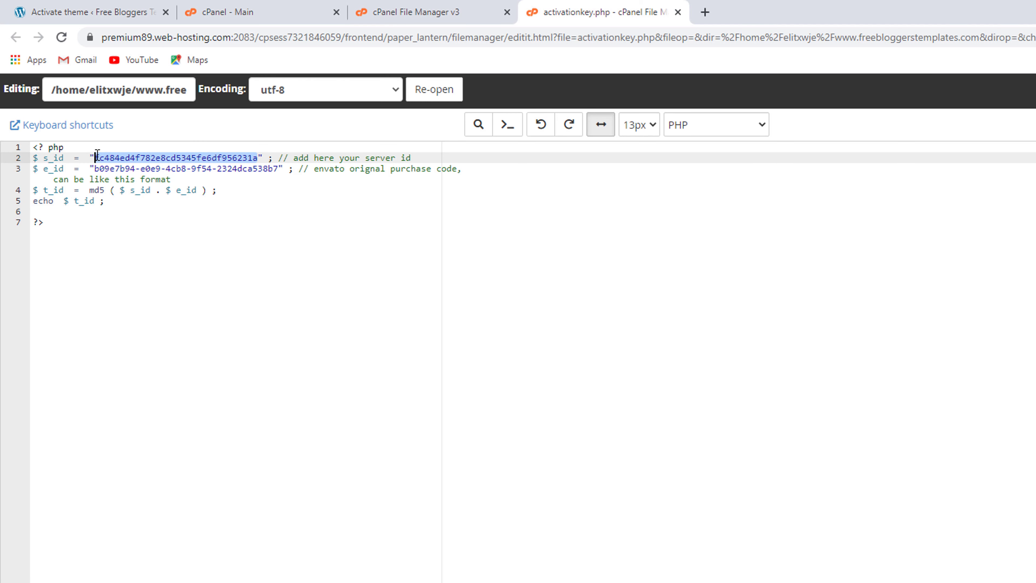
{"action": "right_click", "coordinate": [114, 155]}
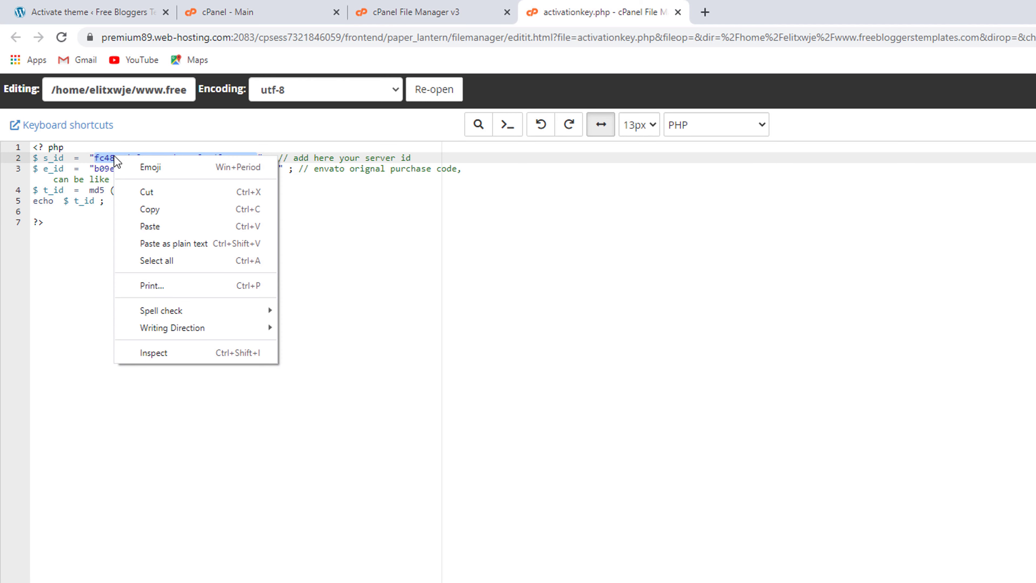
{"action": "left_click", "coordinate": [145, 210]}
{"action": "key", "text": "ctrl+1"}
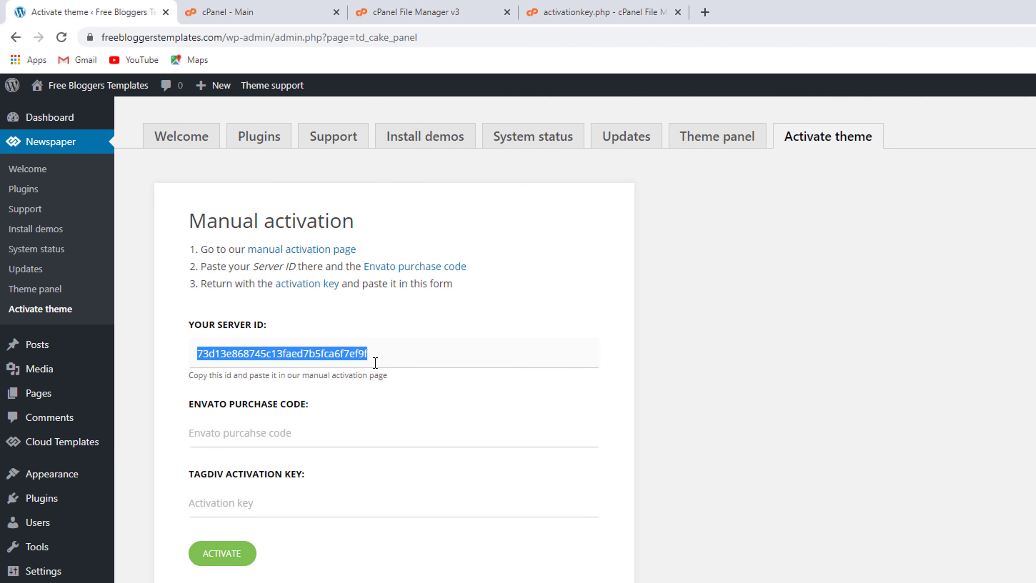
{"action": "left_click", "coordinate": [652, 10]}
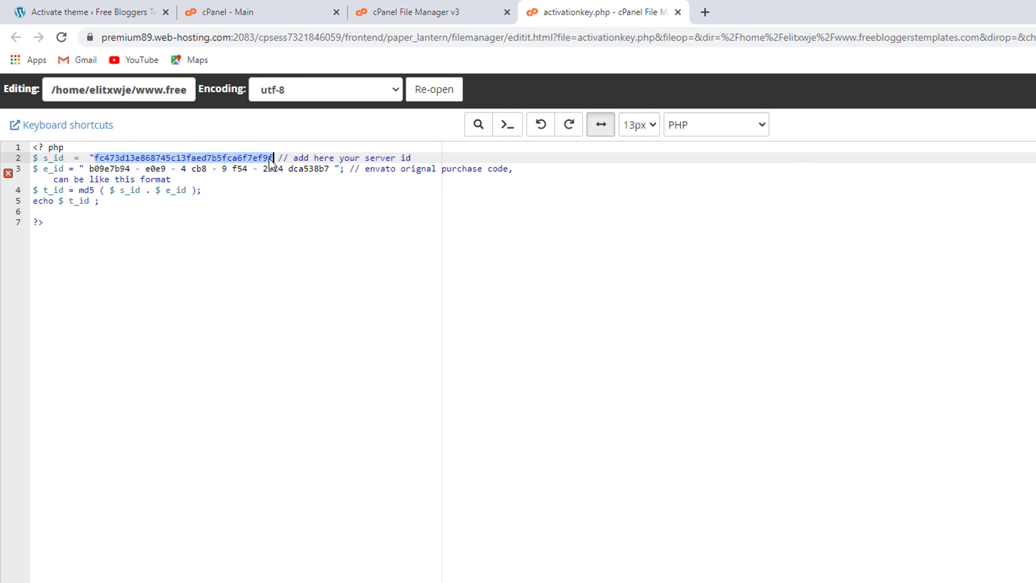
{"action": "left_click", "coordinate": [246, 175]}
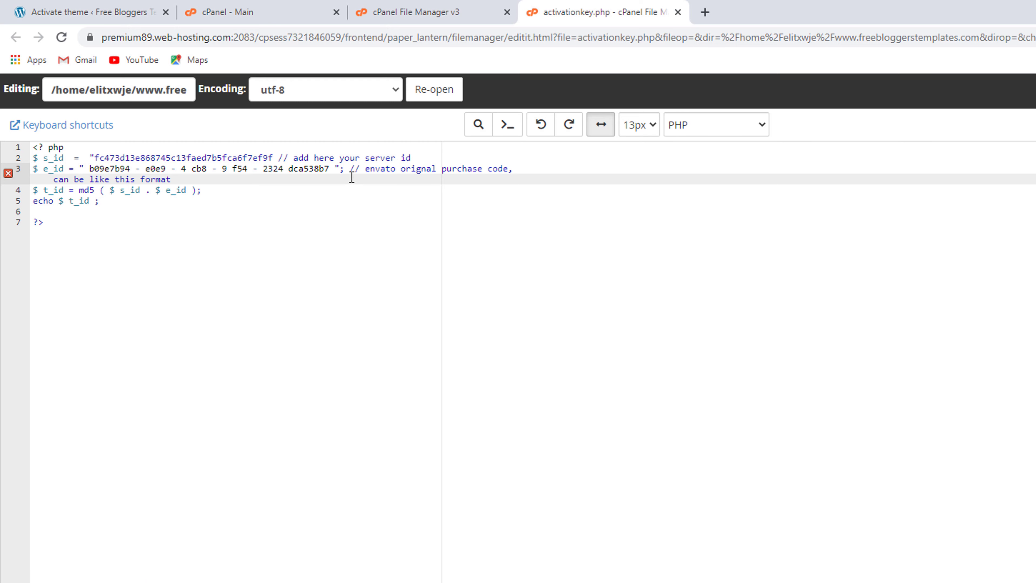
Copy the Envato purchase code from activationkey.php and paste it into the purchase code field of the WordPress manual activation form.
{"action": "left_click_drag", "start_coordinate": [333, 170], "coordinate": [90, 169]}
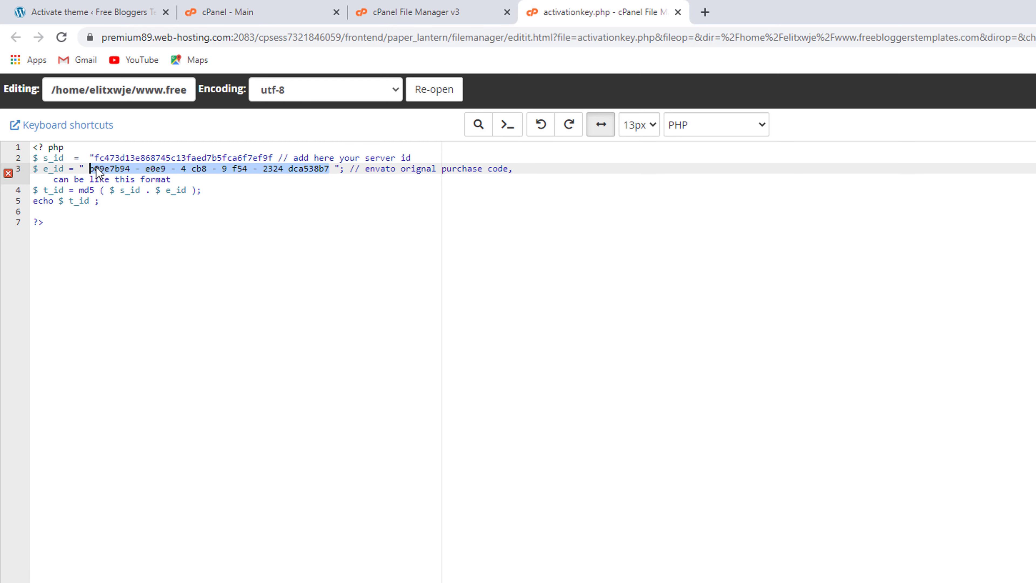
{"action": "right_click", "coordinate": [114, 172]}
{"action": "left_click", "coordinate": [140, 216]}
{"action": "left_click", "coordinate": [81, 5]}
{"action": "left_click", "coordinate": [223, 434]}
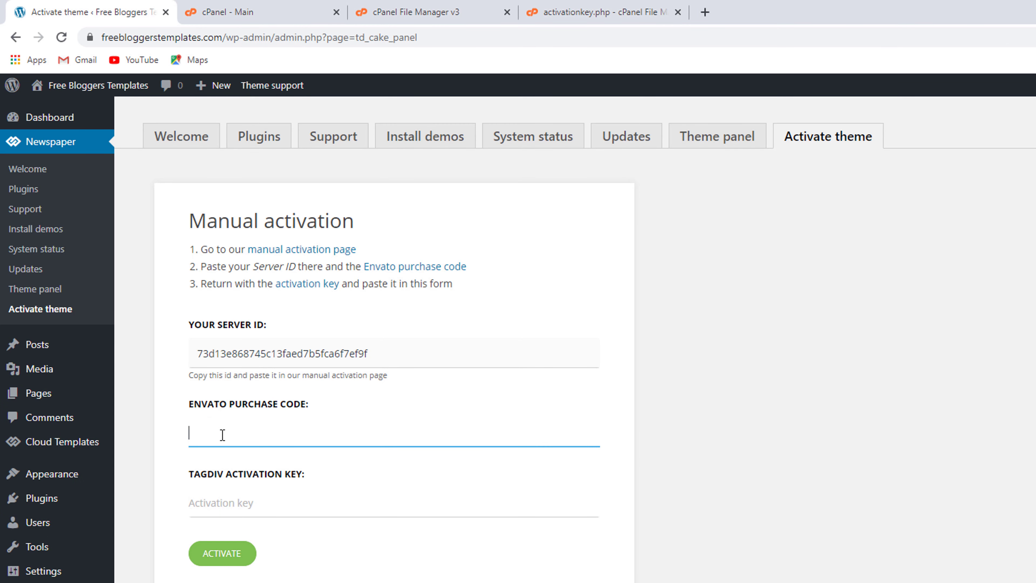
{"action": "key", "text": "ctrl+v"}
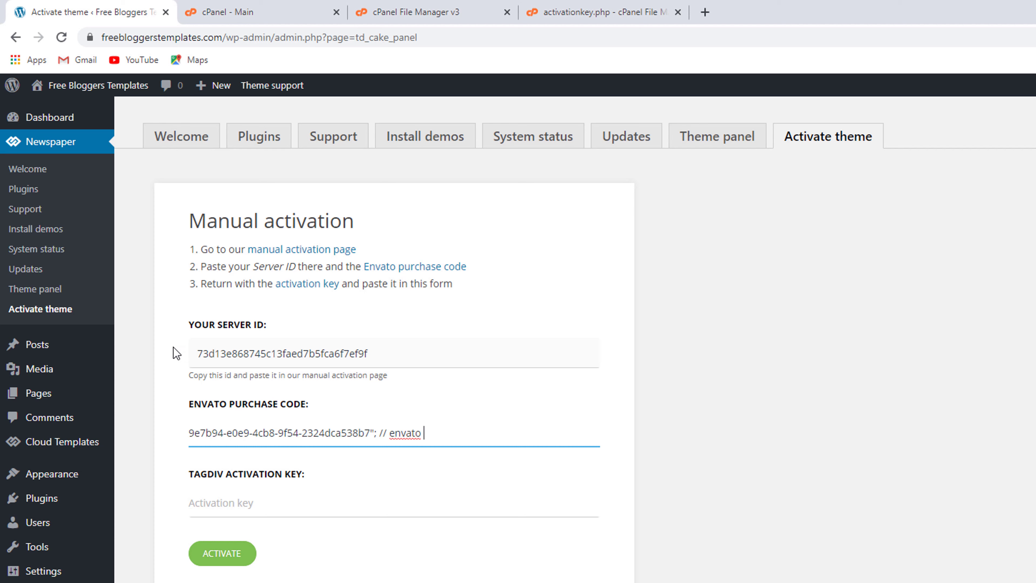
{"action": "mouse_move", "coordinate": [49, 118]}
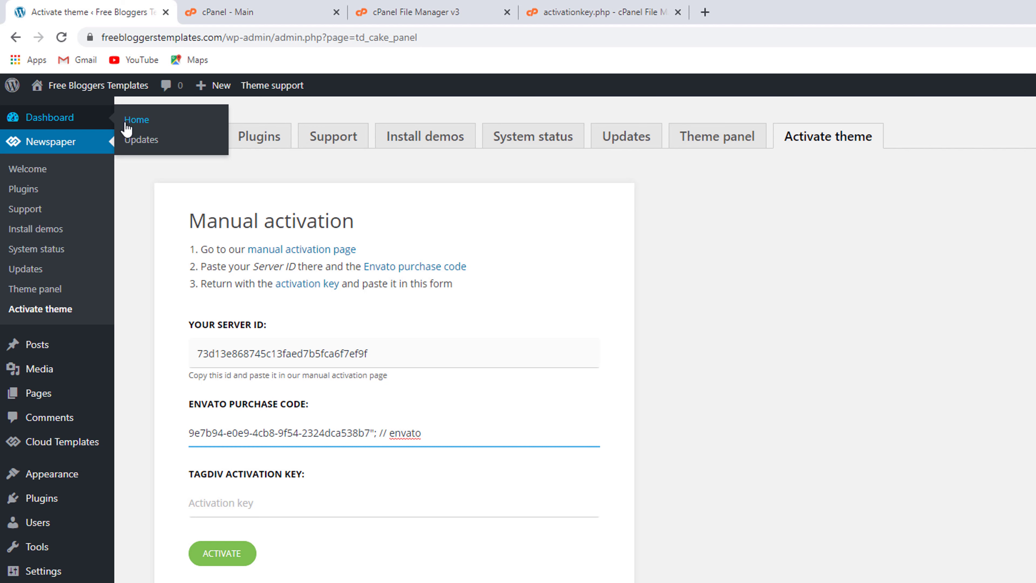
{"action": "mouse_move", "coordinate": [126, 90]}
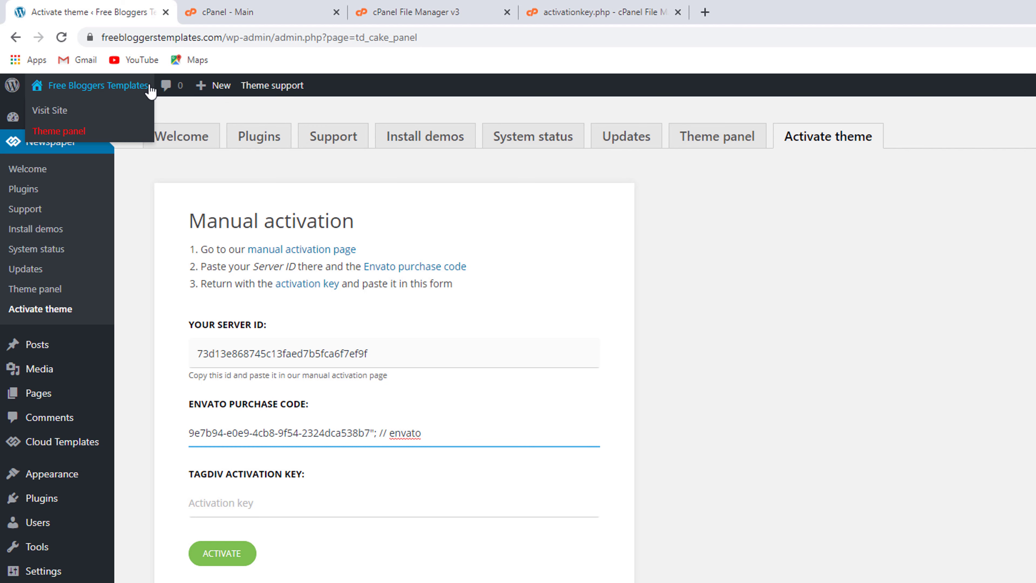
Open the site's front page in a new tab and save the changes to activationkey.php in the code editor.
{"action": "right_click", "coordinate": [44, 110]}
{"action": "left_click", "coordinate": [60, 117]}
{"action": "left_click", "coordinate": [218, 10]}
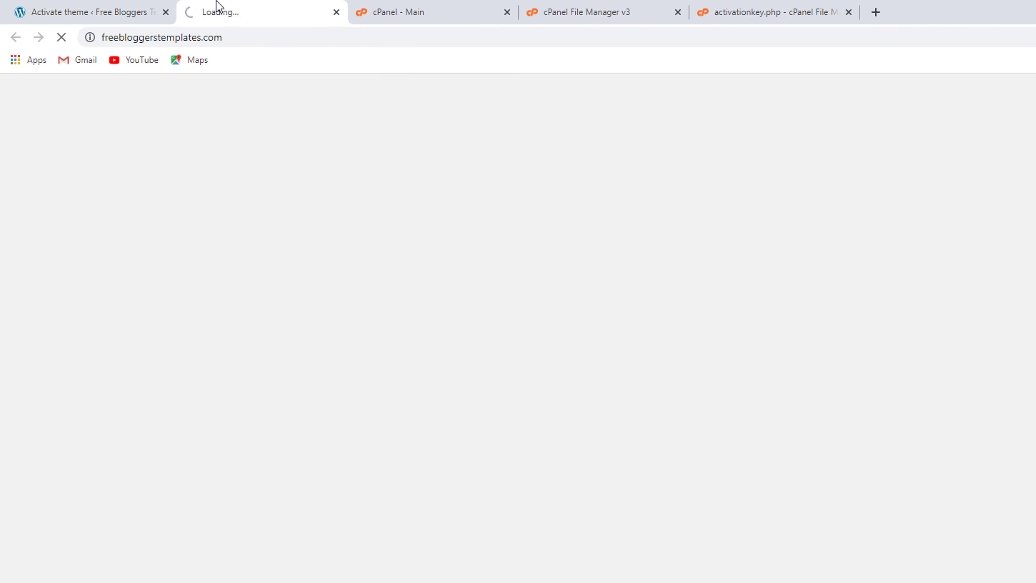
{"action": "left_click", "coordinate": [242, 40]}
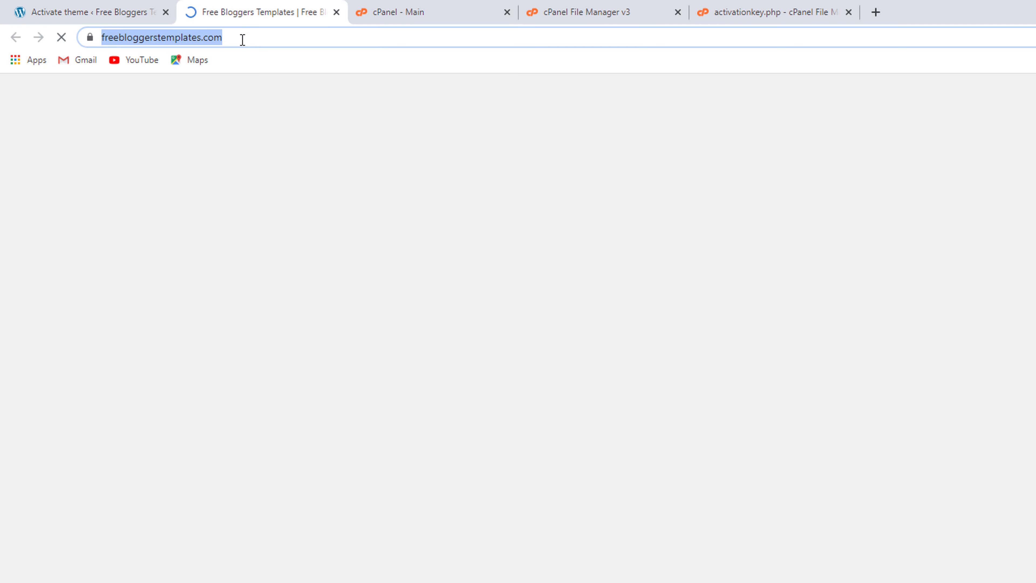
{"action": "left_click", "coordinate": [755, 13]}
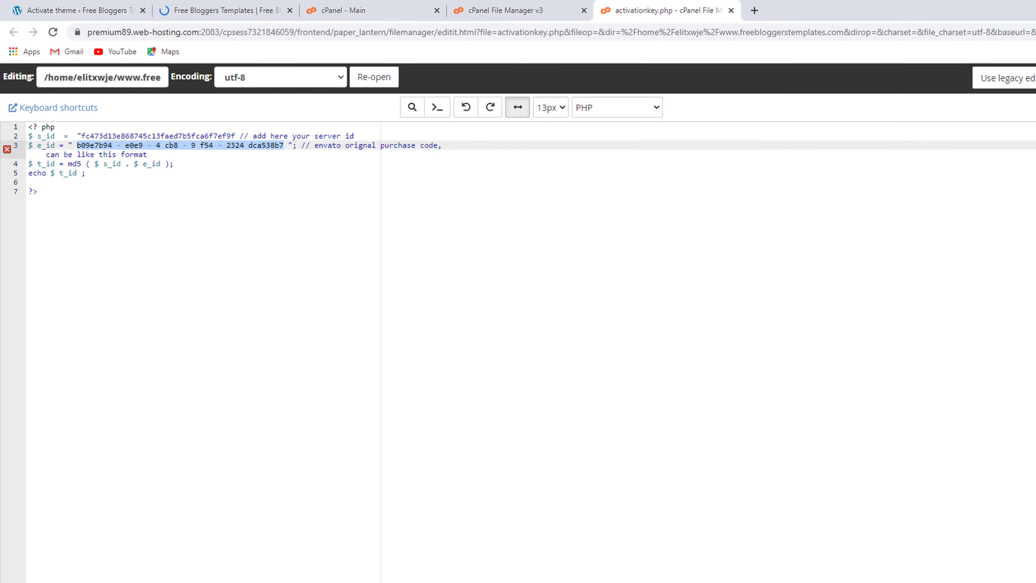
{"action": "left_click", "coordinate": [950, 70]}
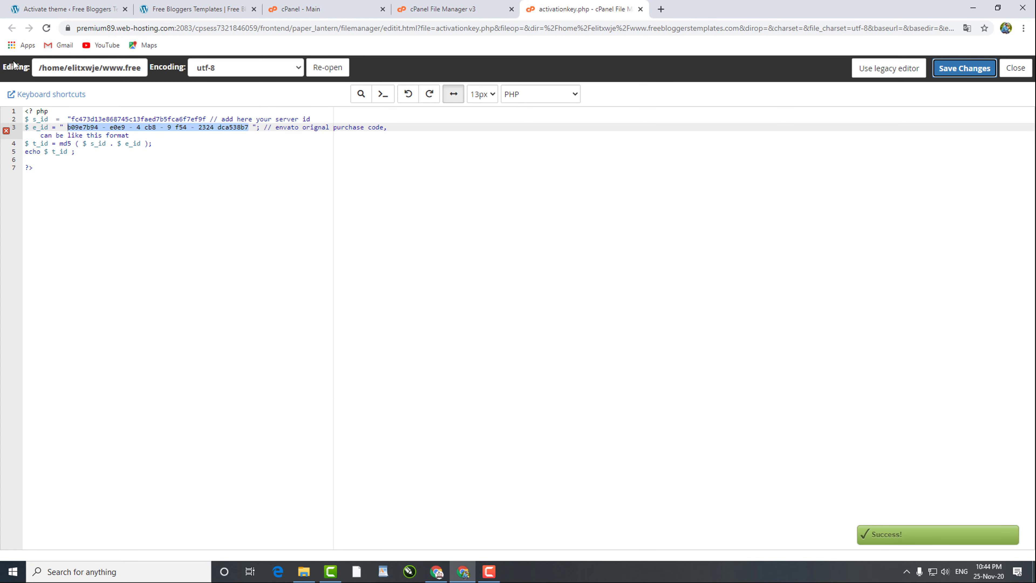
Copy the full file name of activationkey.php from its Rename dialog in the cPanel File Manager.
{"action": "left_click", "coordinate": [420, 9]}
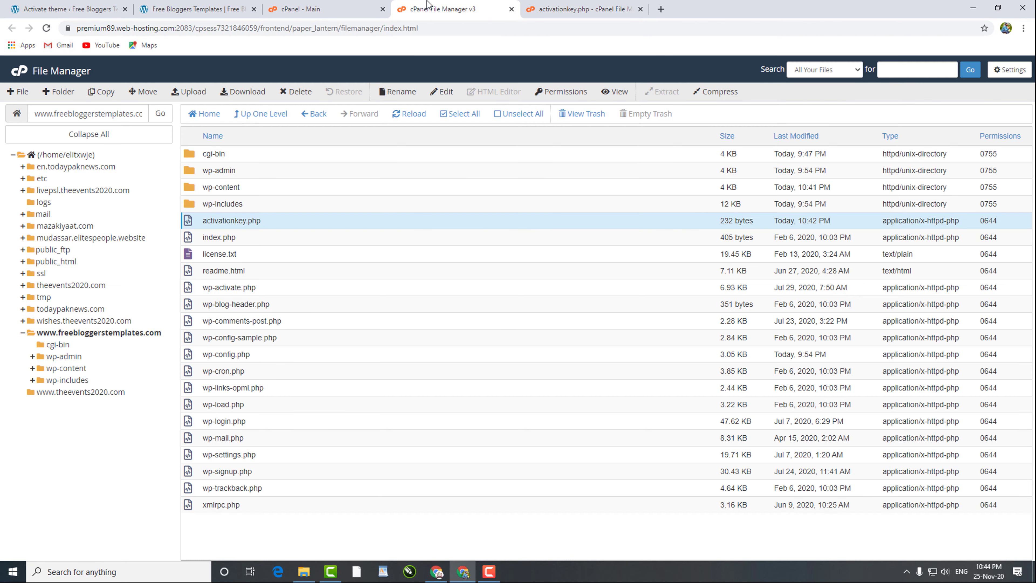
{"action": "double_click", "coordinate": [249, 221]}
{"action": "triple_click", "coordinate": [218, 222]}
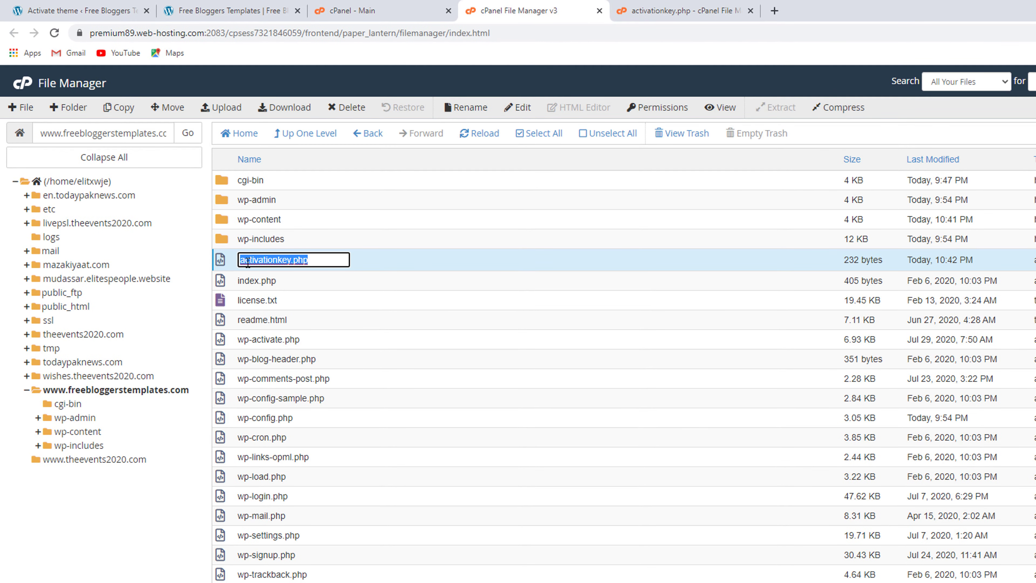
{"action": "right_click", "coordinate": [248, 262]}
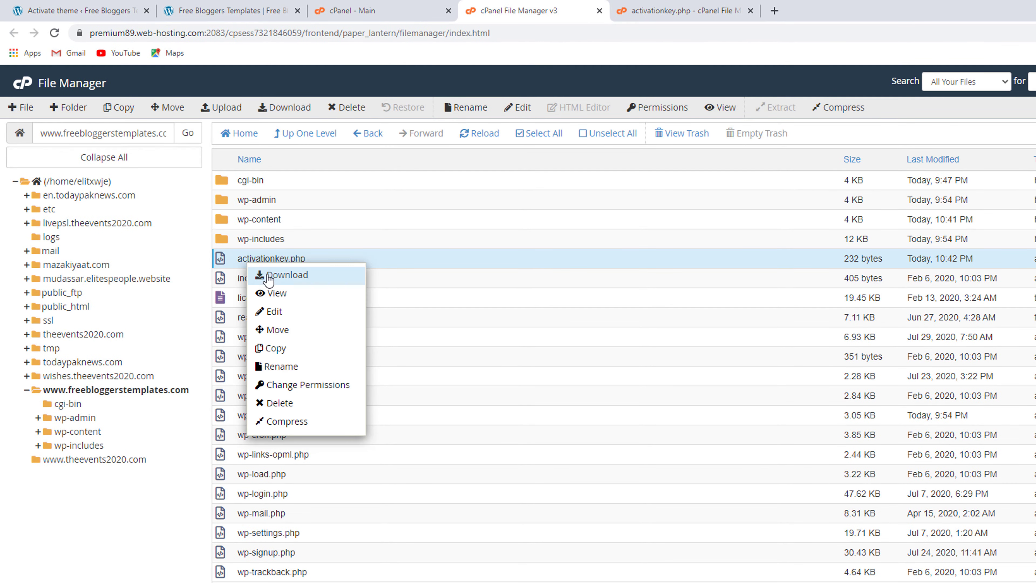
{"action": "left_click", "coordinate": [272, 365]}
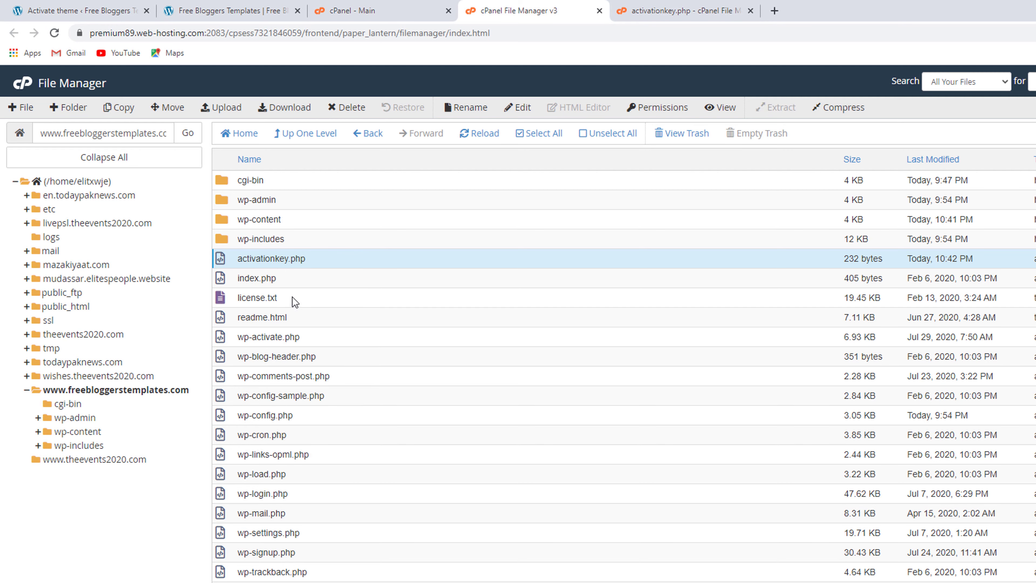
{"action": "right_click", "coordinate": [303, 259]}
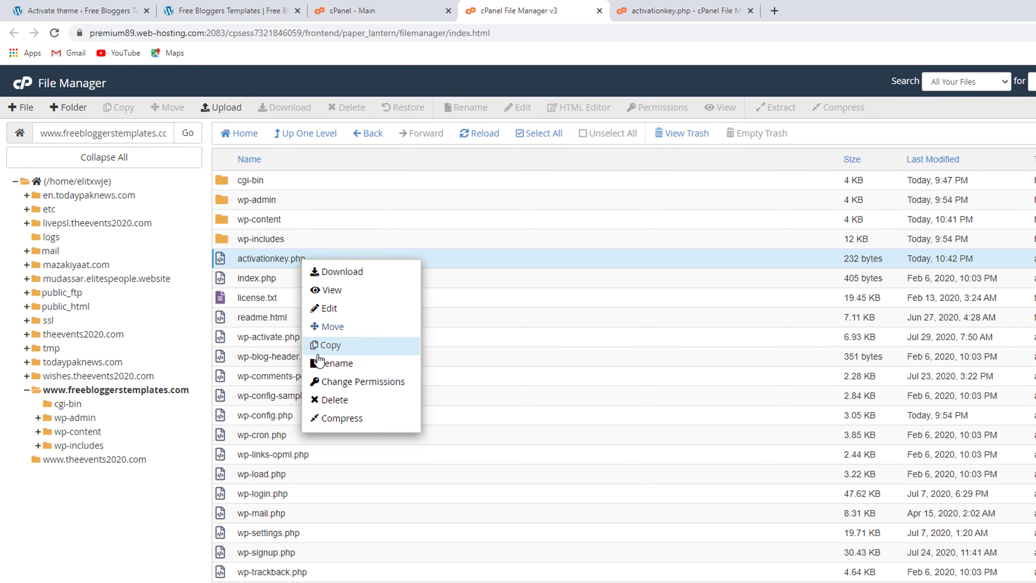
{"action": "left_click", "coordinate": [324, 365]}
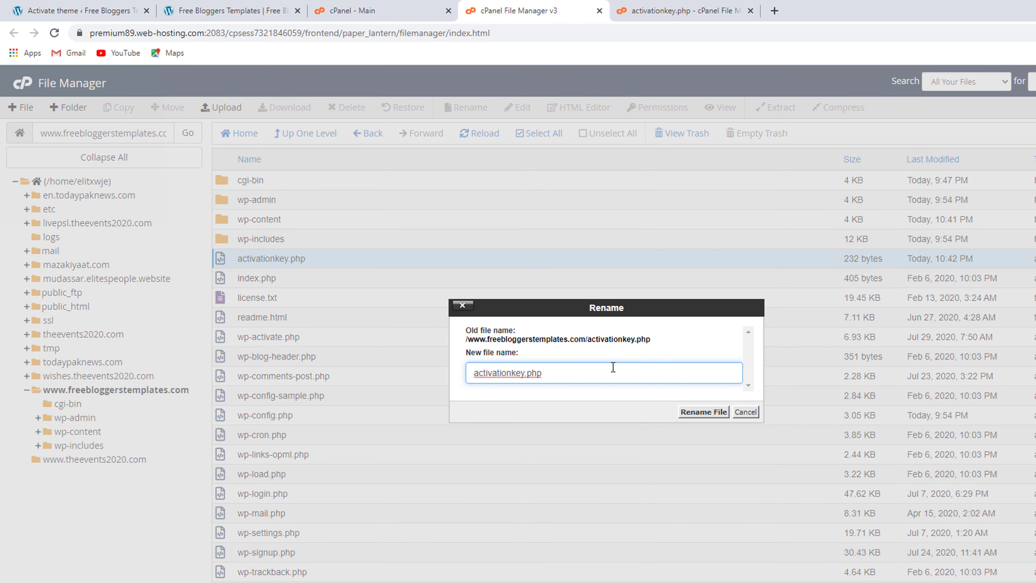
{"action": "double_click", "coordinate": [611, 367]}
{"action": "right_click", "coordinate": [534, 372]}
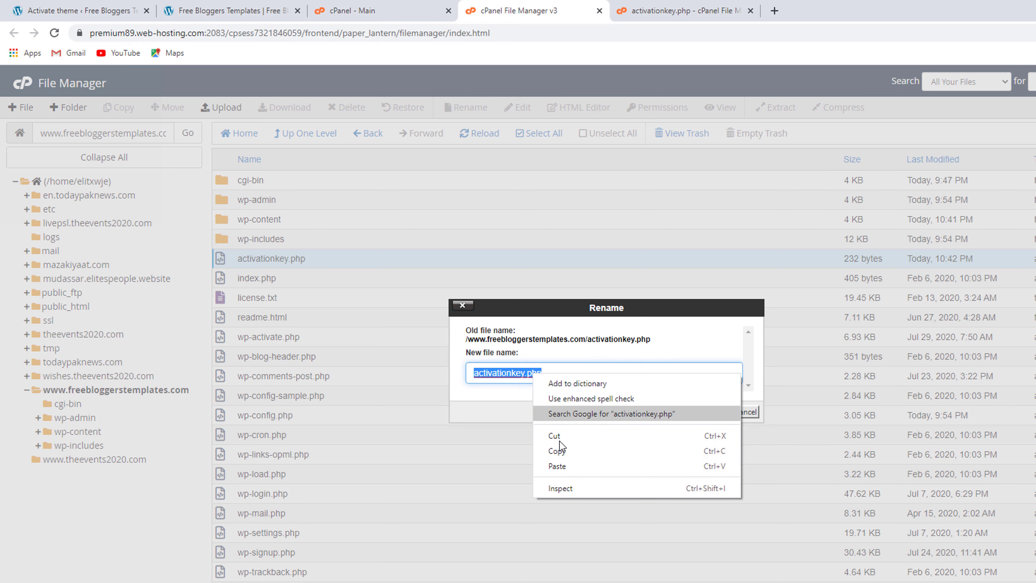
{"action": "left_click", "coordinate": [557, 451]}
Load freebloggerstemplates.com/activationkey.php in the site's tab by appending the copied file name to the domain.
{"action": "left_click", "coordinate": [78, 10]}
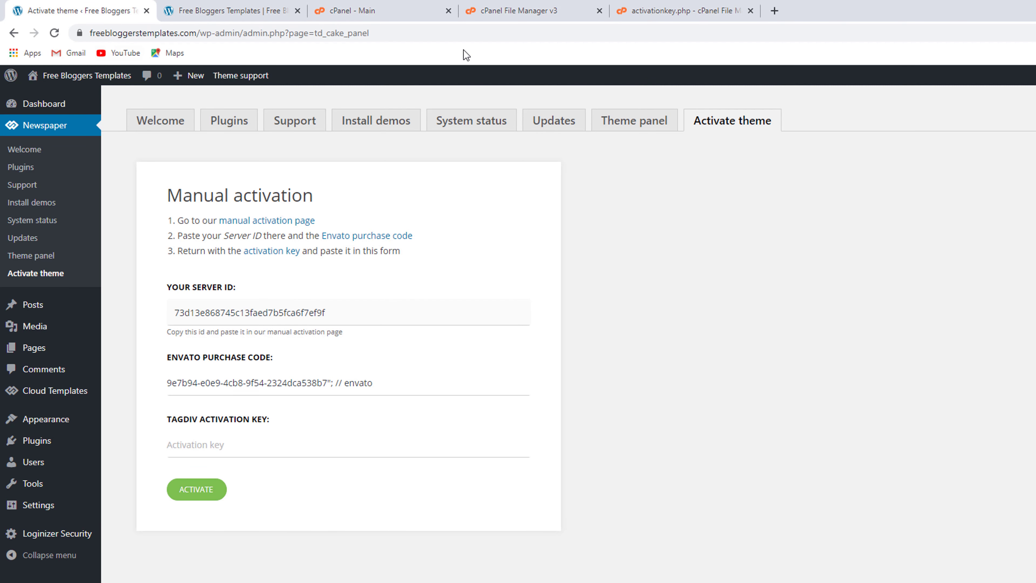
{"action": "left_click", "coordinate": [277, 5]}
{"action": "left_click", "coordinate": [270, 36]}
{"action": "left_click", "coordinate": [272, 37]}
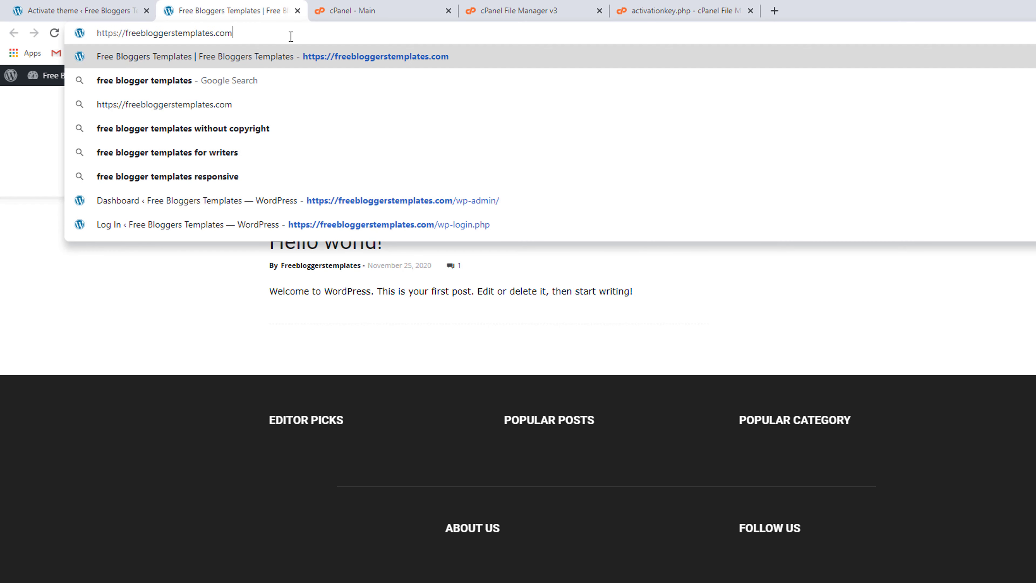
{"action": "type", "text": "/"}
{"action": "key", "text": "ctrl+v"}
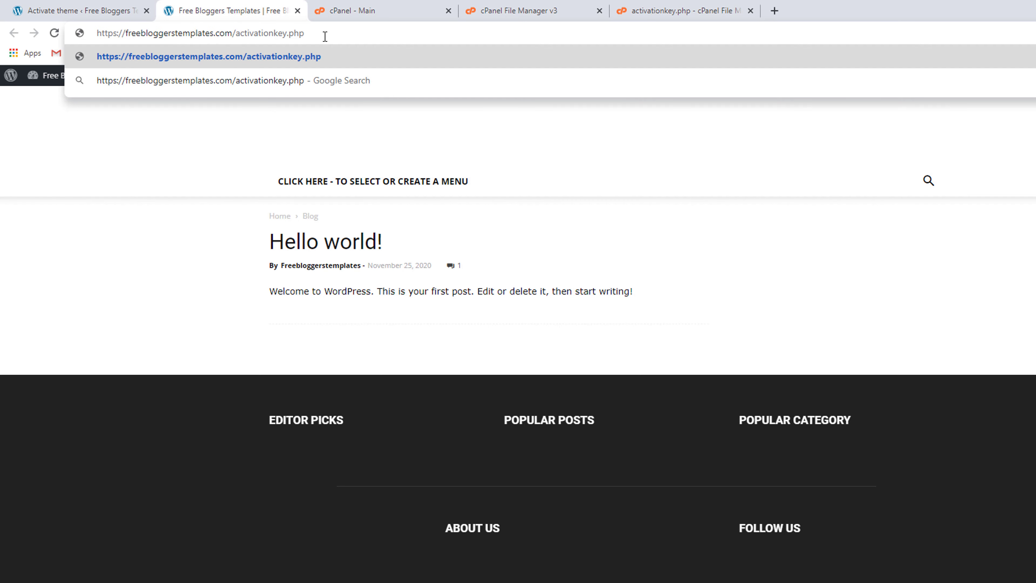
{"action": "key", "text": "Return"}
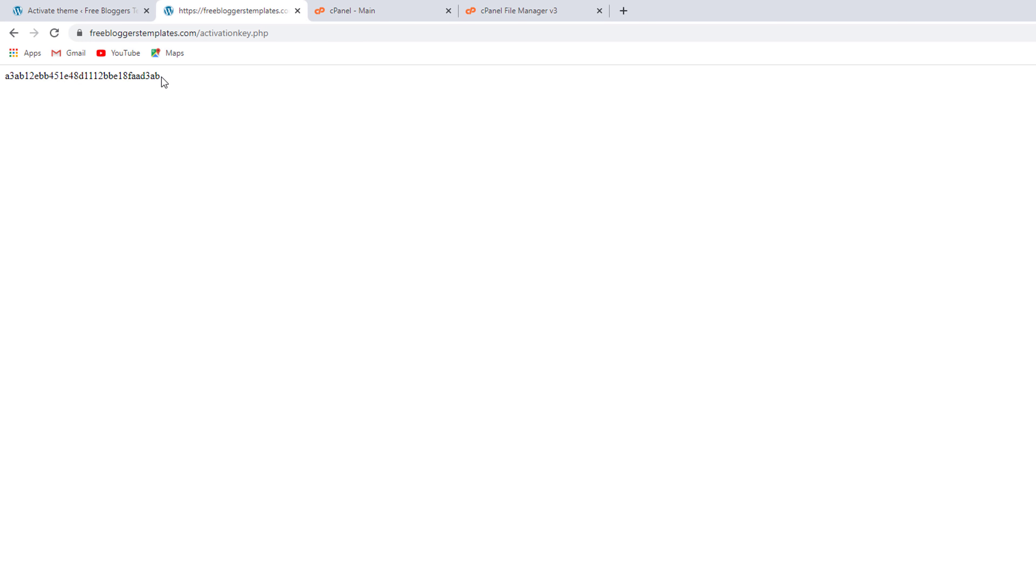
Copy the generated key into the tagDiv activation key field of the manual activation form, activate the theme and acknowledge the confirmation.
{"action": "left_click_drag", "start_coordinate": [160, 77], "coordinate": [5, 79]}
{"action": "right_click", "coordinate": [9, 75]}
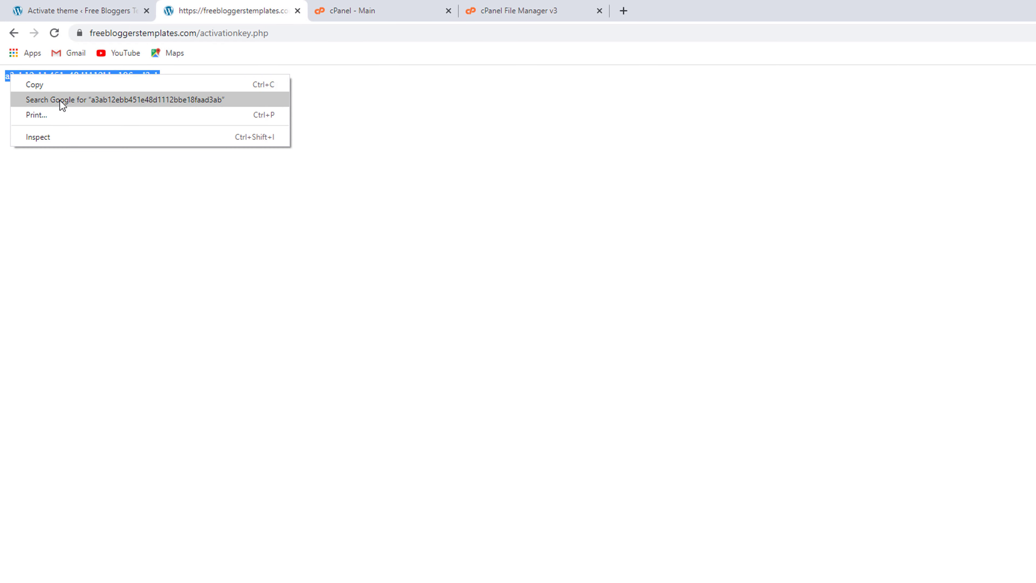
{"action": "left_click", "coordinate": [60, 84]}
{"action": "left_click", "coordinate": [78, 10]}
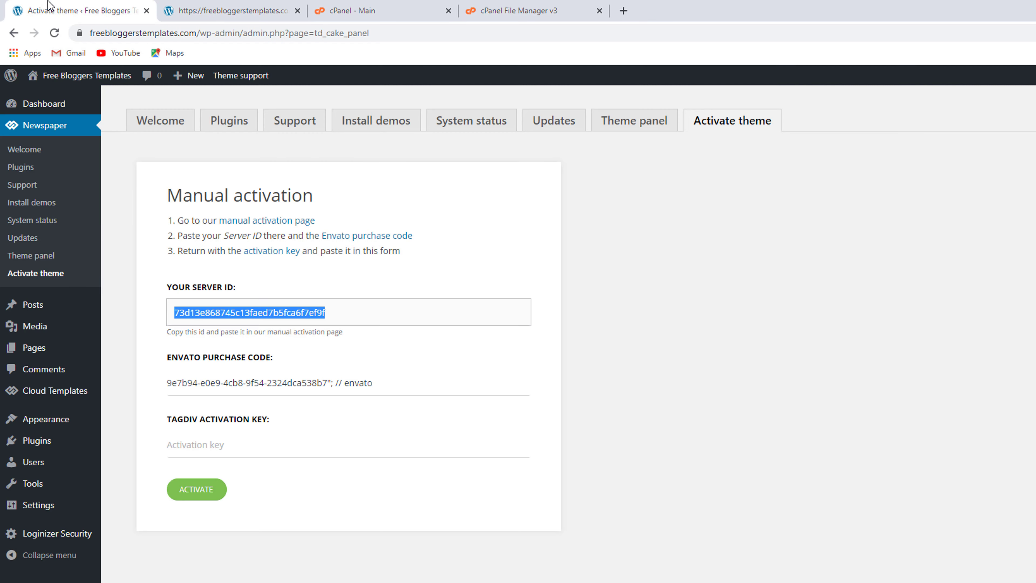
{"action": "left_click", "coordinate": [219, 444]}
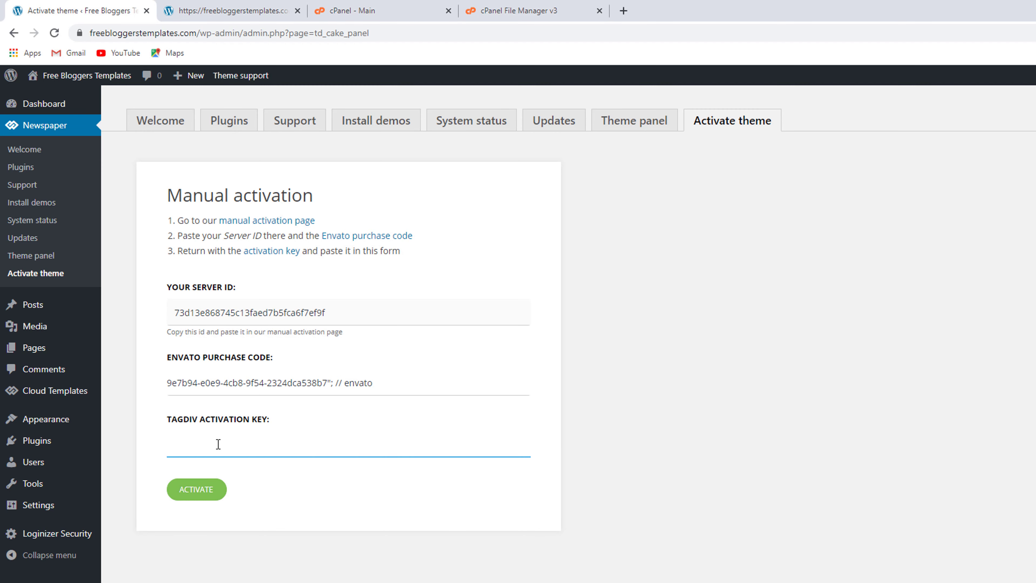
{"action": "right_click", "coordinate": [219, 444]}
{"action": "left_click", "coordinate": [243, 544]}
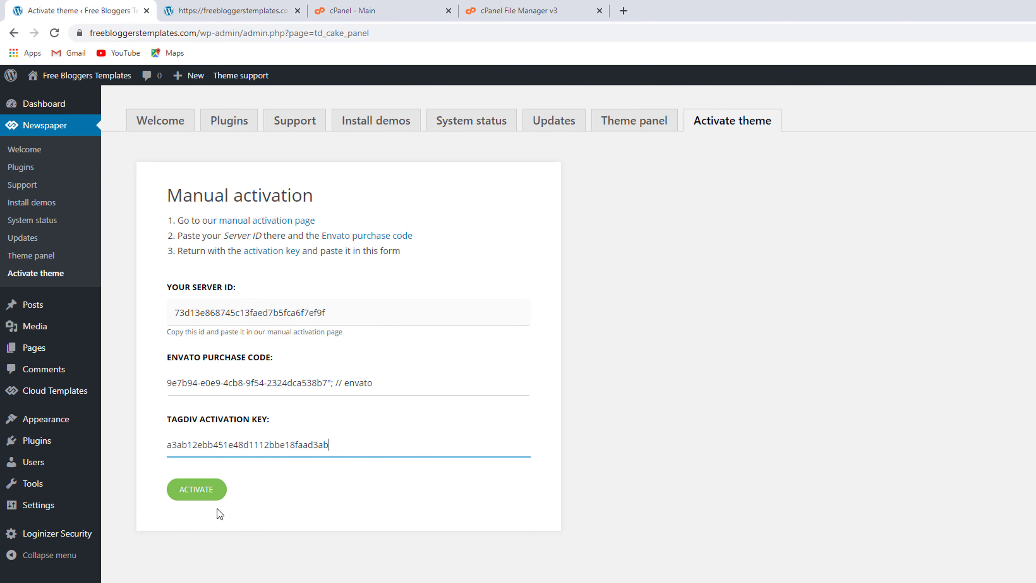
{"action": "left_click", "coordinate": [211, 496]}
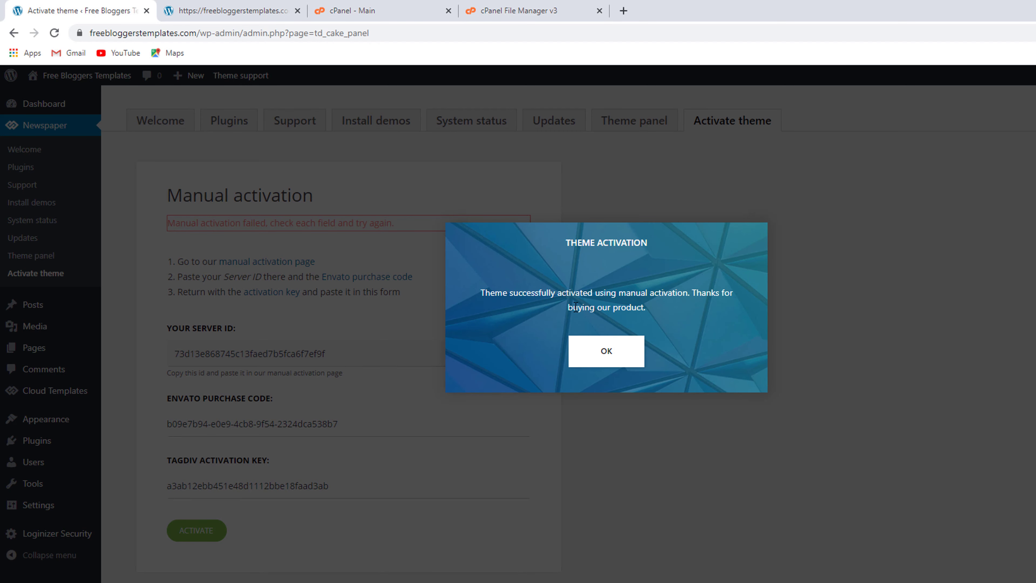
{"action": "left_click", "coordinate": [631, 354]}
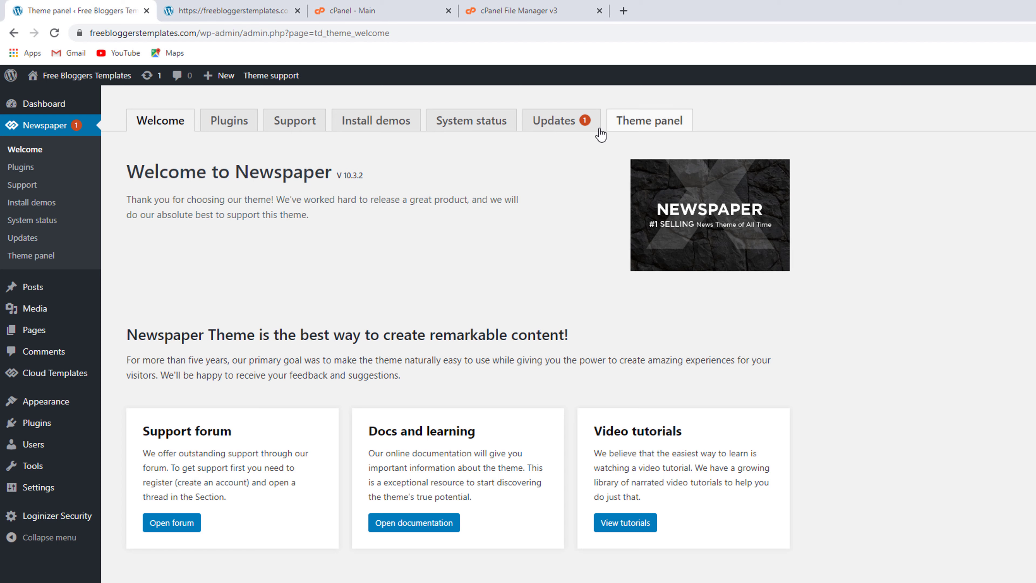
Open the Newspaper theme panel and look through its header settings.
{"action": "left_click", "coordinate": [655, 130]}
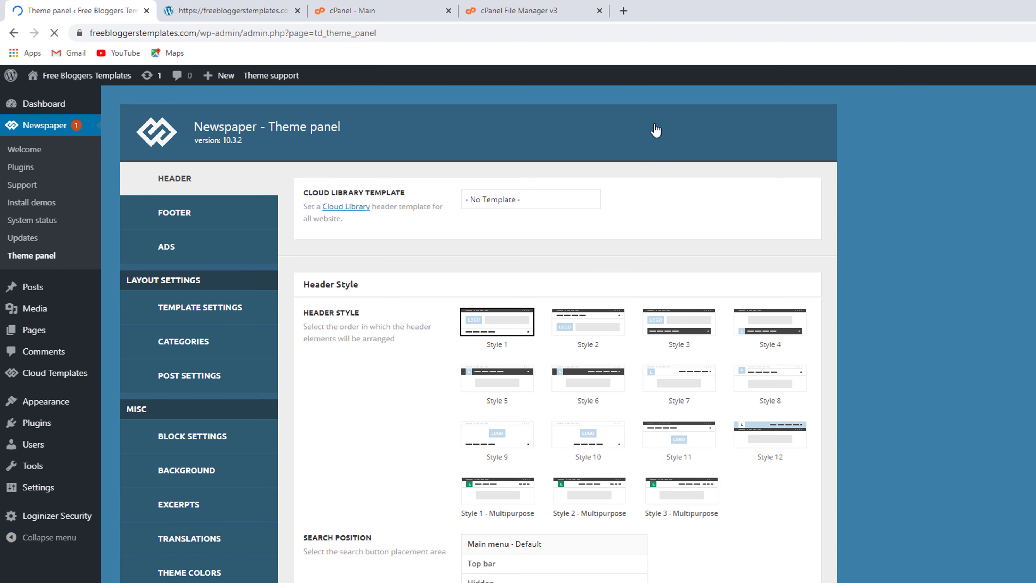
{"action": "scroll", "coordinate": [462, 227], "scroll_direction": "down", "scroll_amount": 1}
{"action": "scroll", "coordinate": [460, 222], "scroll_direction": "down", "scroll_amount": 7}
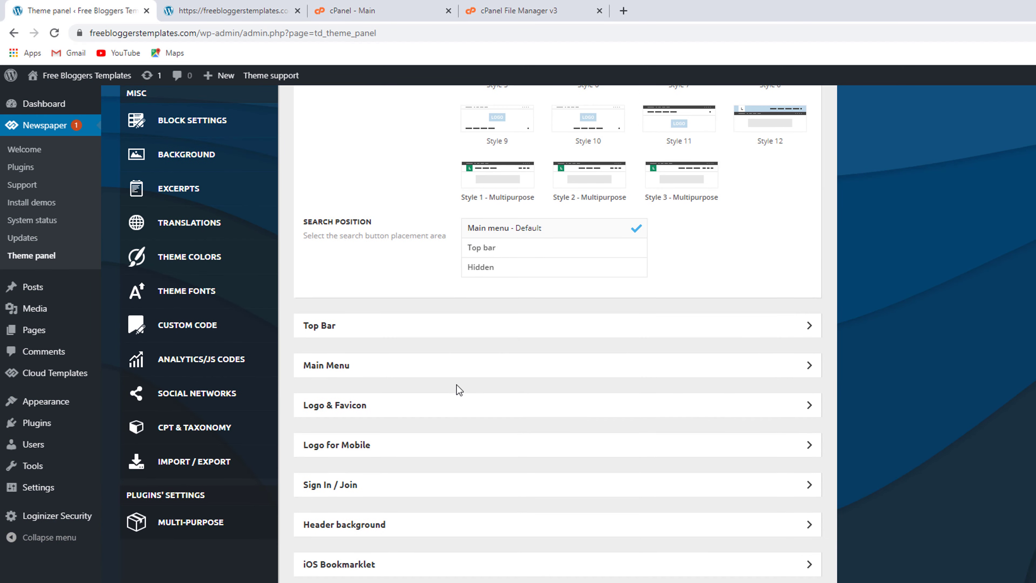
{"action": "scroll", "coordinate": [454, 376], "scroll_direction": "up", "scroll_amount": 8}
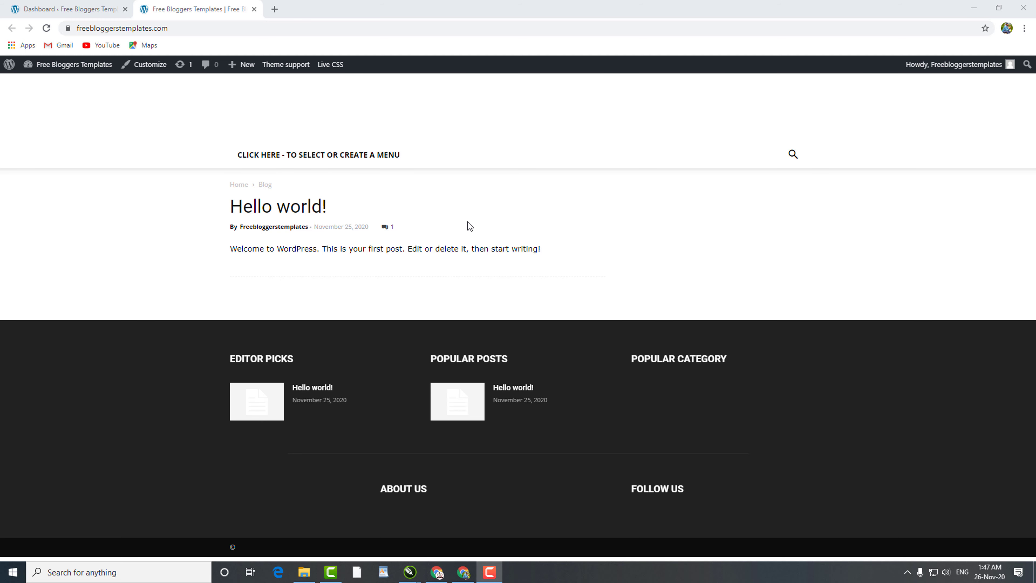
Search Google for "pagespeed insights" in a new tab.
{"action": "left_click", "coordinate": [274, 9]}
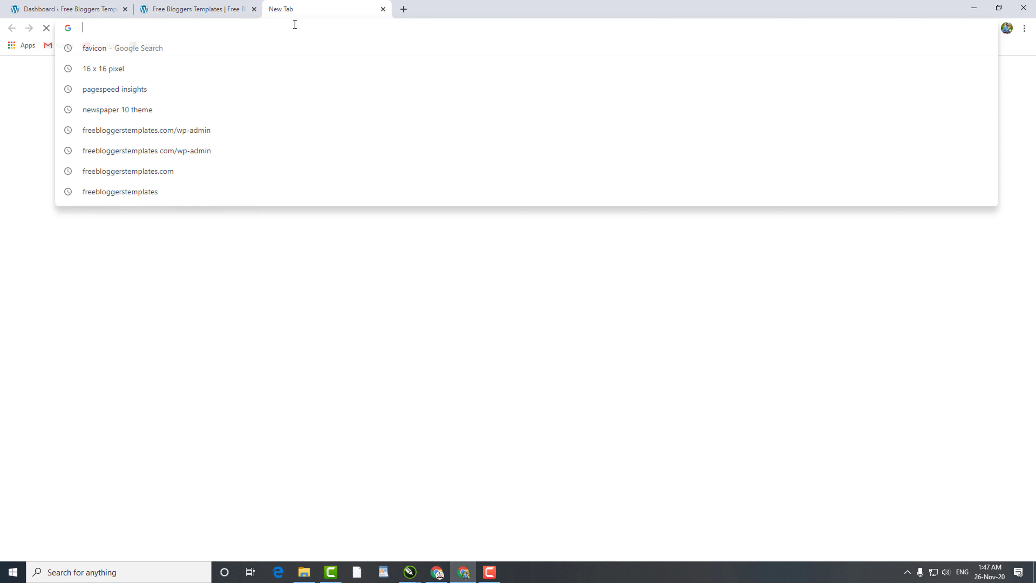
{"action": "type", "text": "page"}
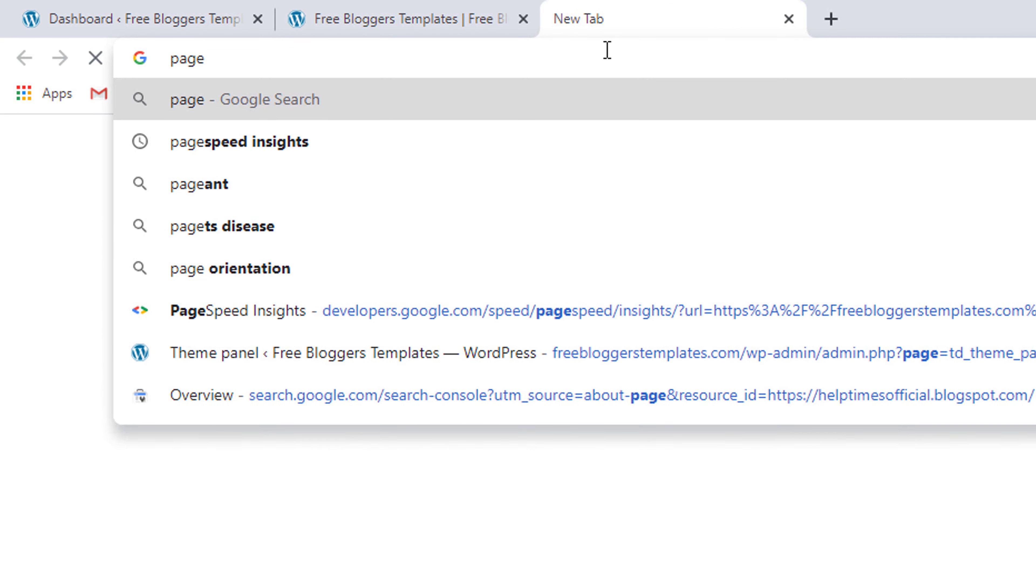
{"action": "type", "text": "s"}
{"action": "key", "text": "Down"}
{"action": "key", "text": "Down"}
{"action": "key", "text": "Up"}
{"action": "key", "text": "Return"}
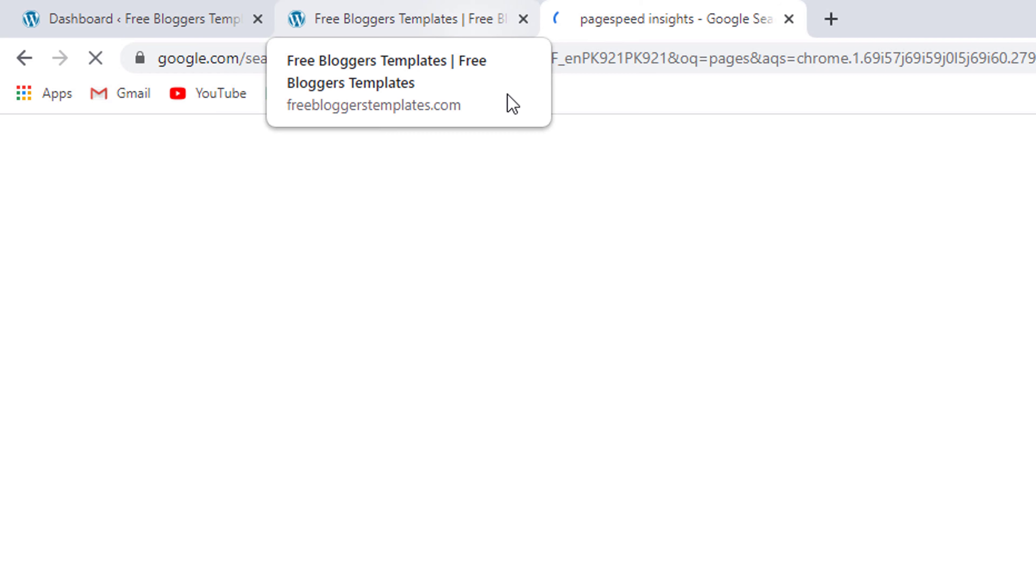
{"action": "left_click", "coordinate": [407, 19]}
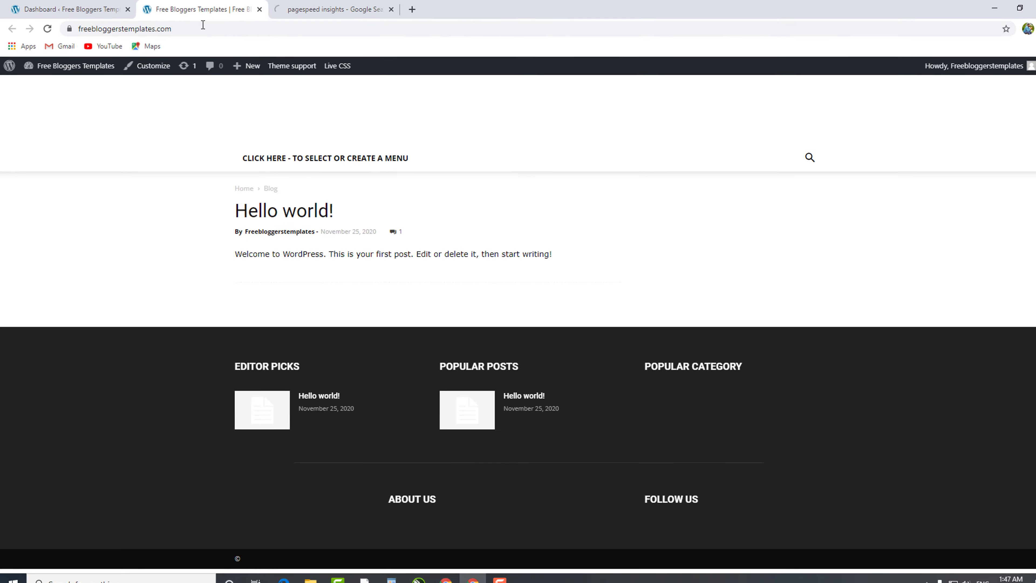
{"action": "left_click", "coordinate": [203, 26]}
{"action": "key", "text": "ctrl+c"}
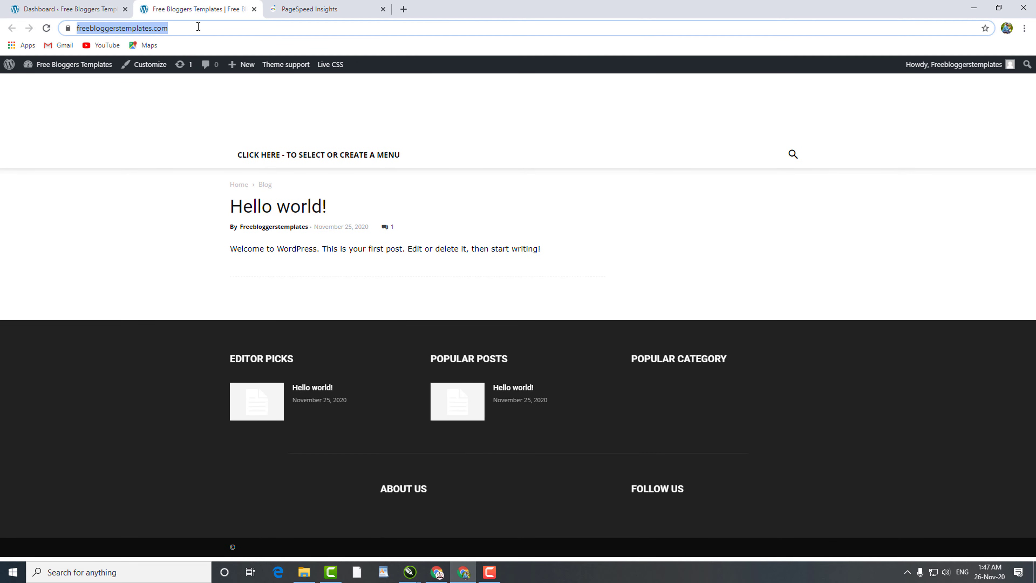
{"action": "left_click", "coordinate": [310, 9]}
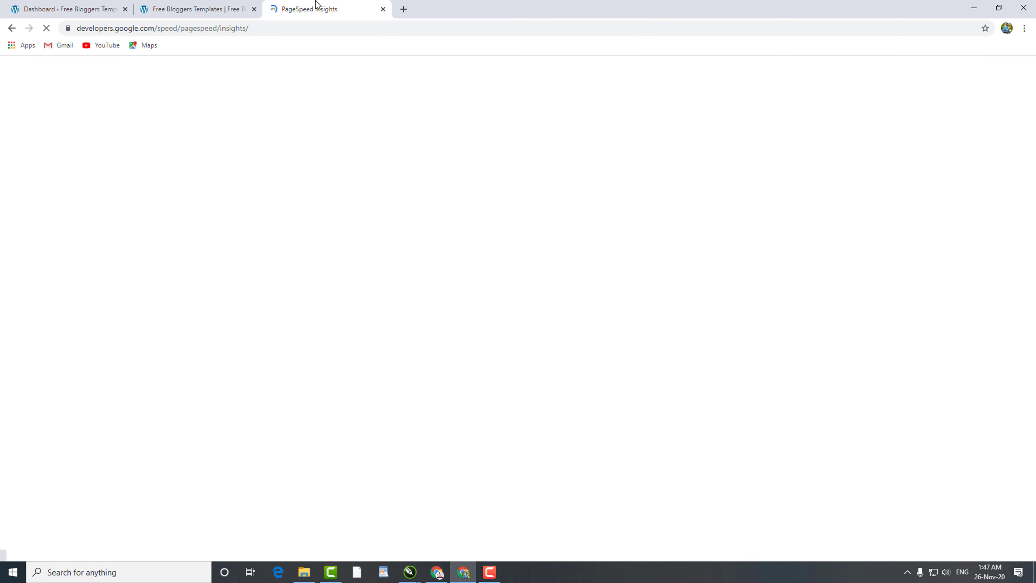
{"action": "left_click", "coordinate": [323, 163]}
{"action": "key", "text": "ctrl+v"}
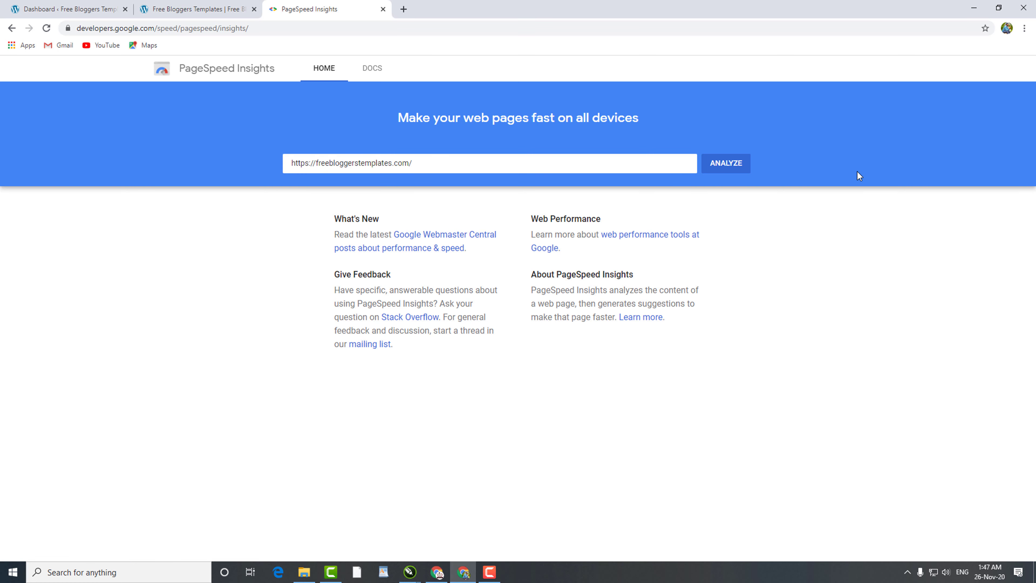
{"action": "left_click", "coordinate": [717, 167]}
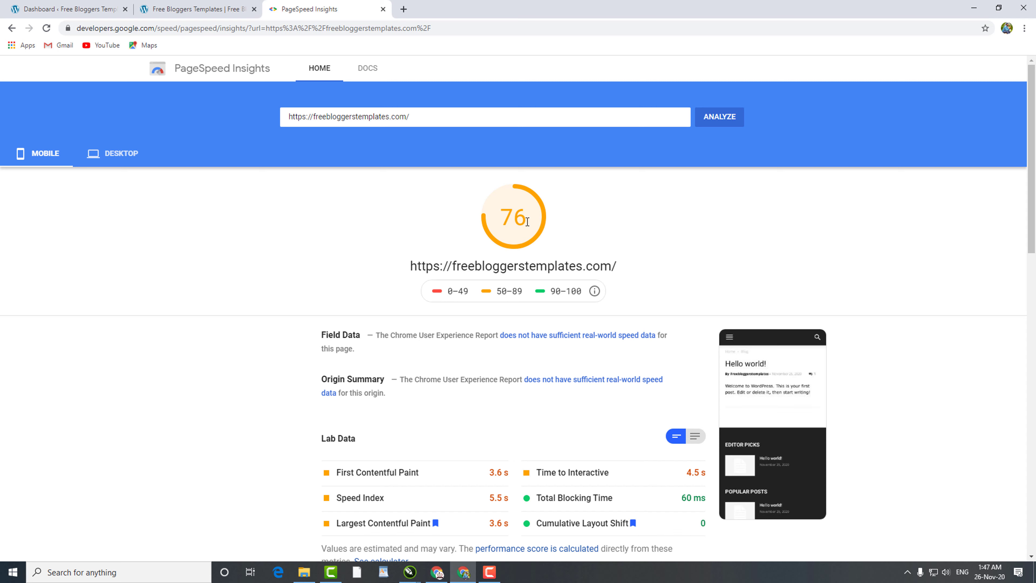
Check the desktop results of the speed analysis and return to the site's front page.
{"action": "left_click", "coordinate": [103, 160]}
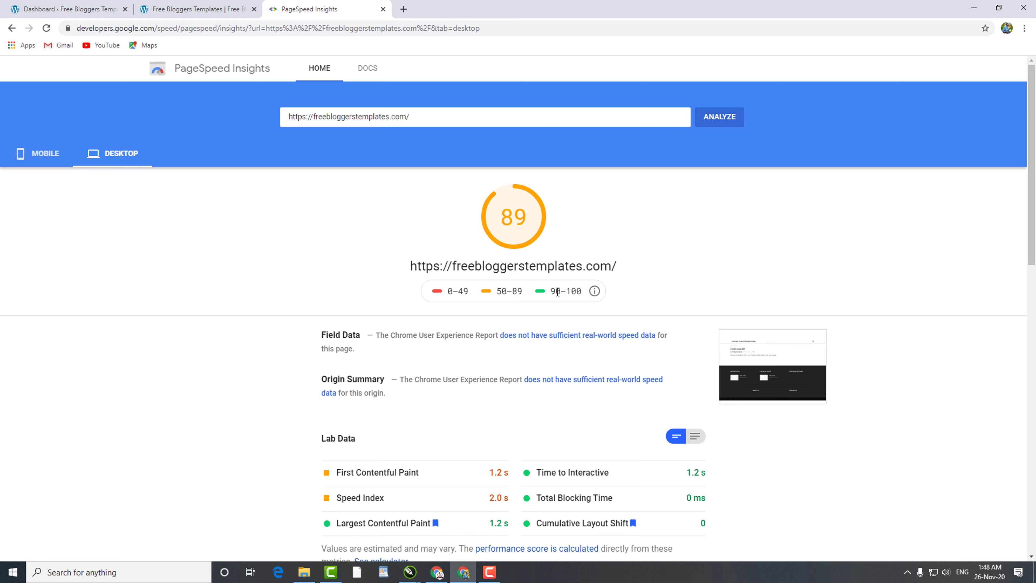
{"action": "left_click", "coordinate": [227, 11]}
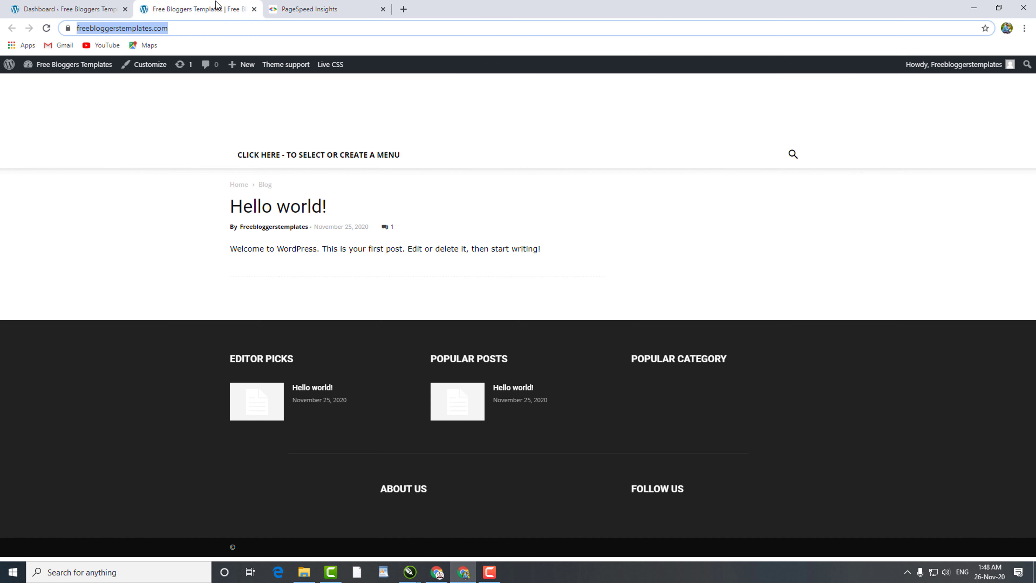
{"action": "left_click", "coordinate": [428, 104]}
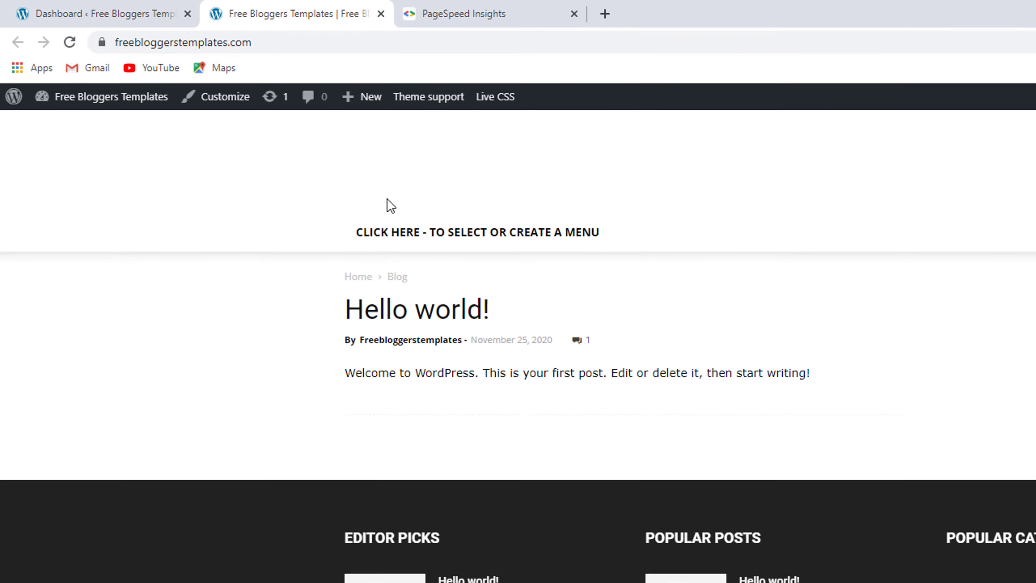
Return to the WordPress dashboard, open the Newspaper theme panel and expand the header's Logo & Favicon settings.
{"action": "left_click", "coordinate": [98, 12]}
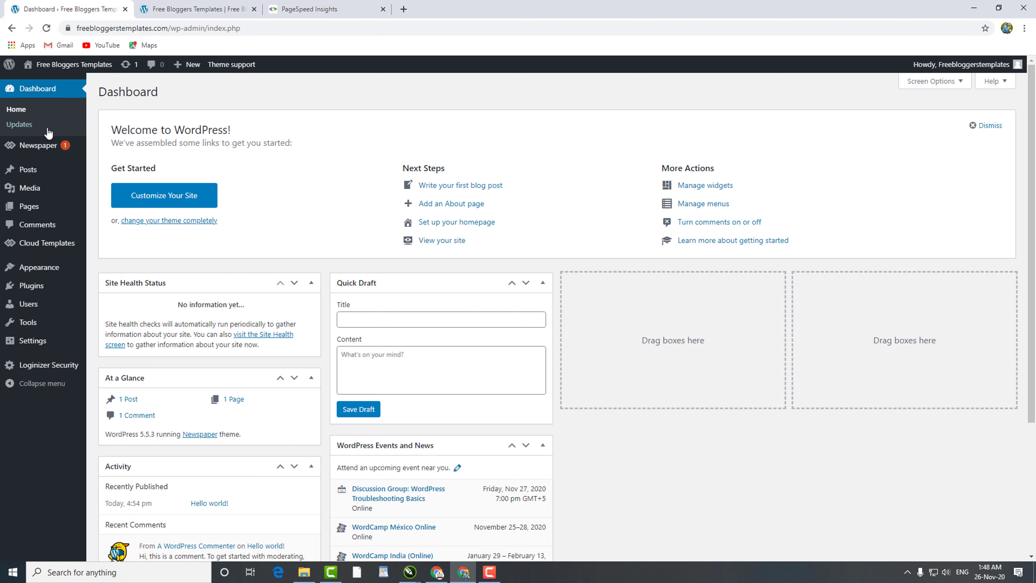
{"action": "mouse_move", "coordinate": [43, 149]}
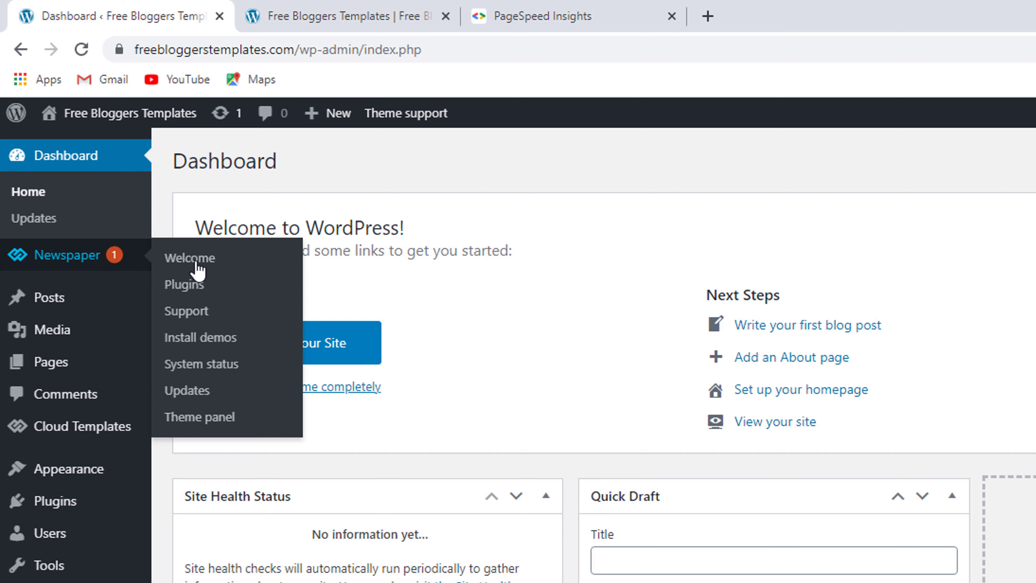
{"action": "left_click", "coordinate": [208, 424]}
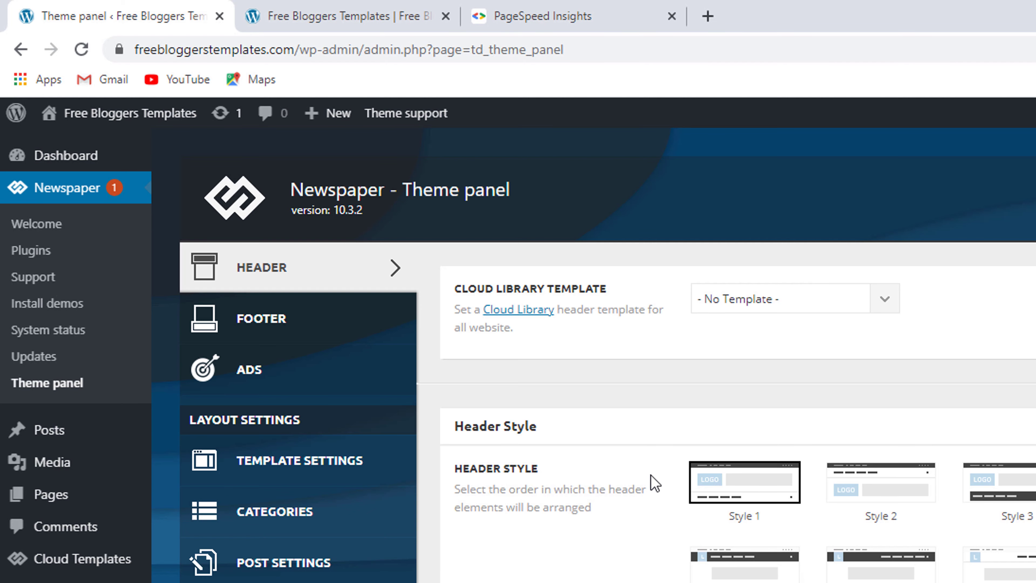
{"action": "scroll", "coordinate": [791, 550], "scroll_direction": "down", "scroll_amount": 5}
{"action": "scroll", "coordinate": [793, 550], "scroll_direction": "down", "scroll_amount": 2}
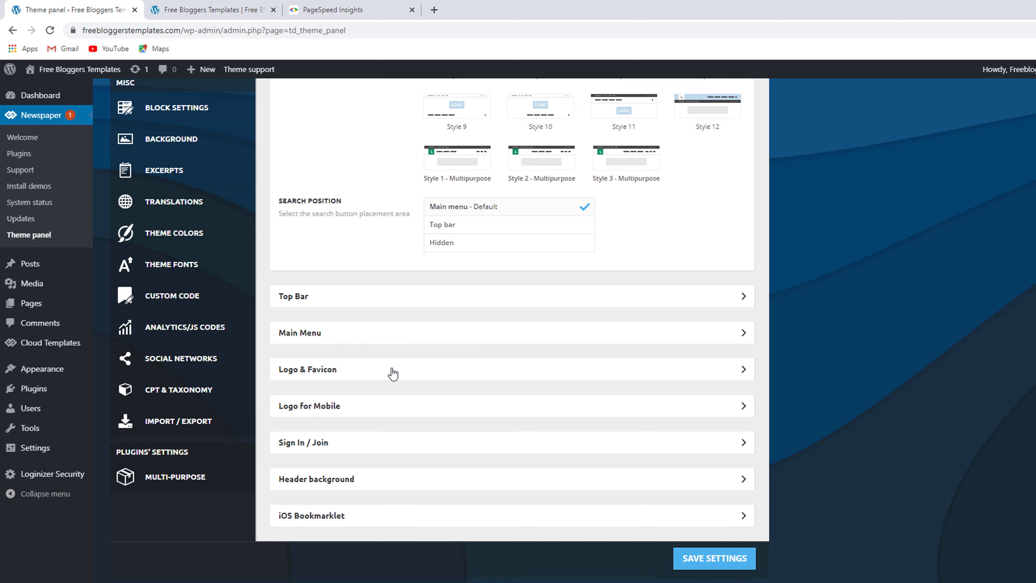
{"action": "left_click", "coordinate": [549, 378]}
{"action": "scroll", "coordinate": [498, 332], "scroll_direction": "down", "scroll_amount": 3}
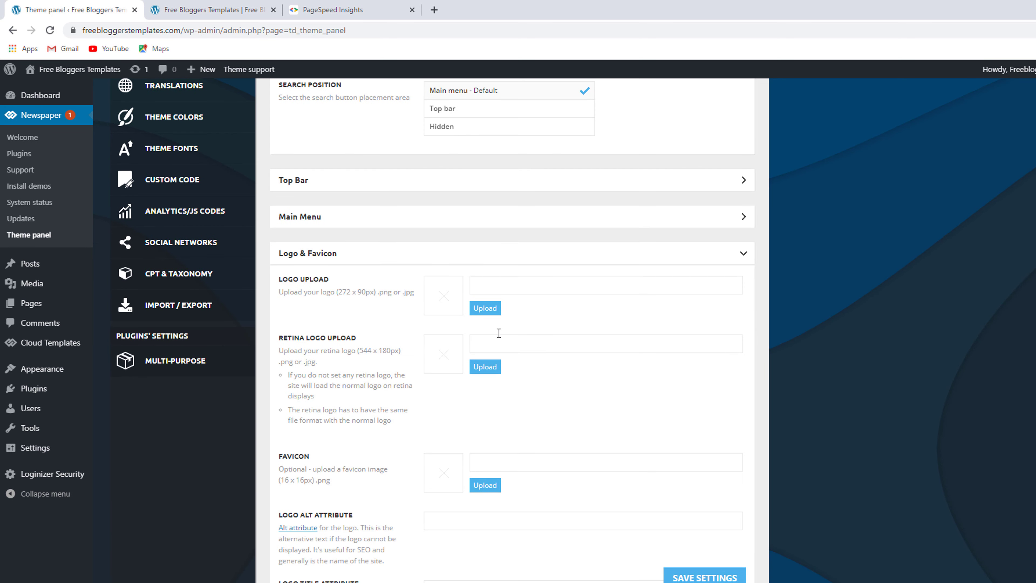
Choose blogger-templates-HEADER-3.png from the media library for the logo upload and set its alt text to "Free Bloggers Templates".
{"action": "left_click", "coordinate": [484, 310]}
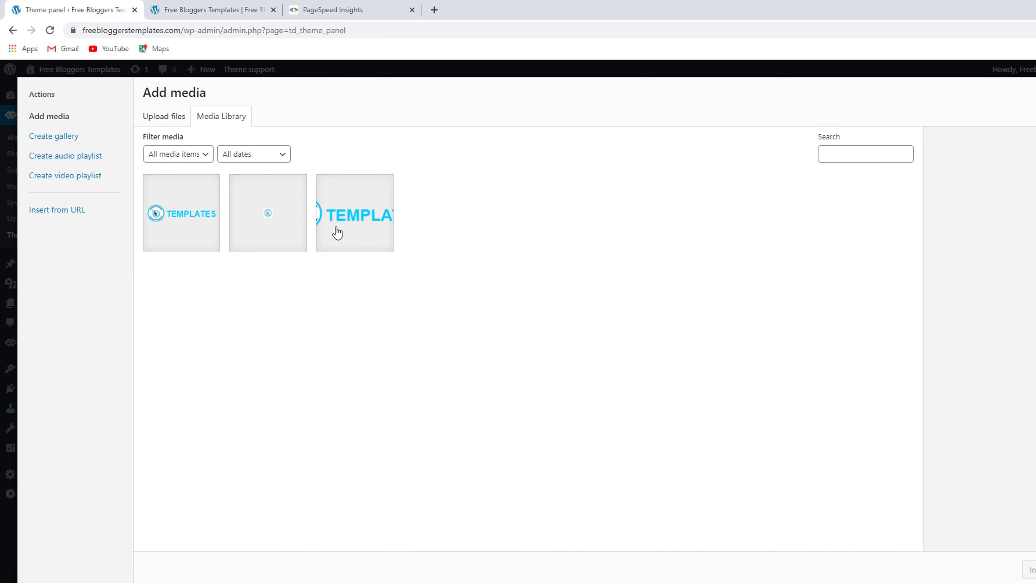
{"action": "left_click", "coordinate": [355, 219]}
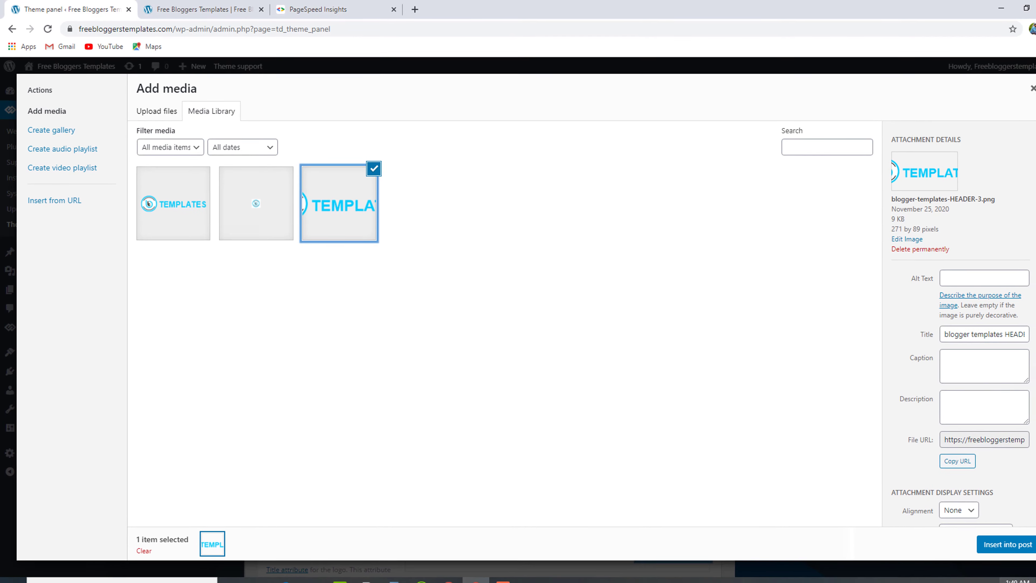
{"action": "left_click", "coordinate": [969, 275]}
{"action": "key", "text": "ctrl+v"}
{"action": "triple_click", "coordinate": [970, 276]}
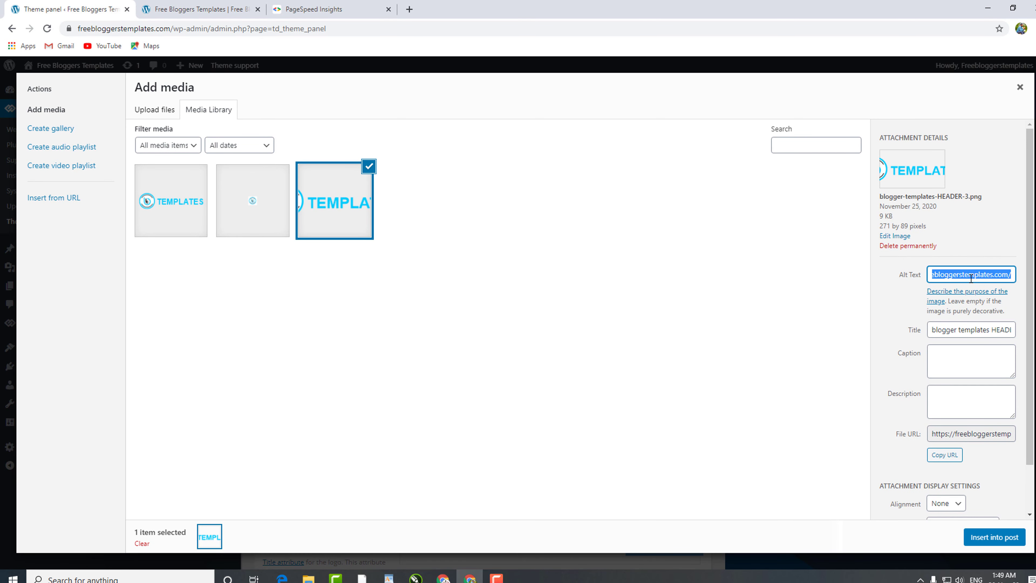
{"action": "type", "text": "Free B"}
{"action": "left_click", "coordinate": [978, 291]}
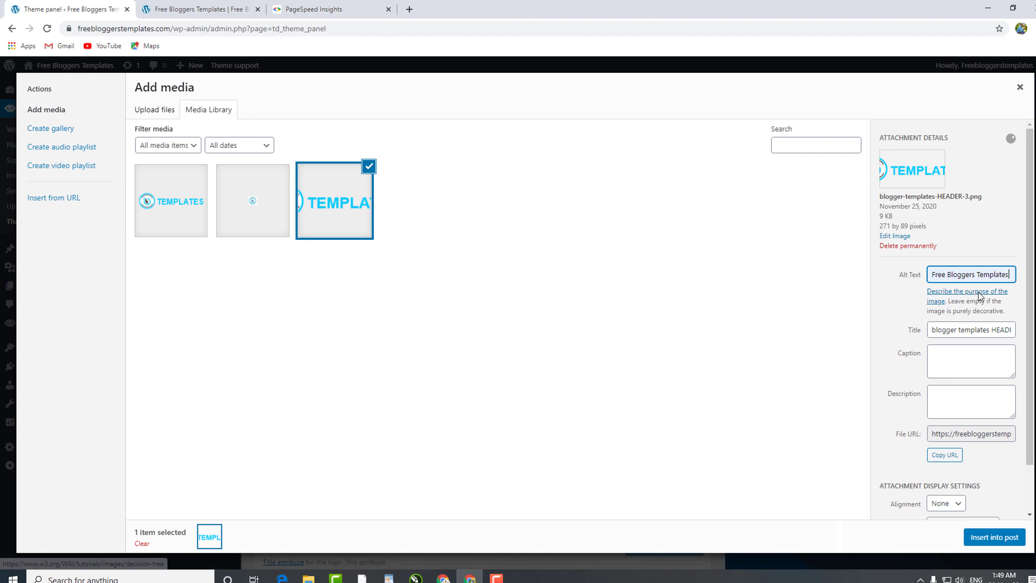
Copy the alt text "Free Bloggers Templates" into the image's title, description and caption, and insert the image as the logo.
{"action": "left_click", "coordinate": [957, 330]}
{"action": "triple_click", "coordinate": [957, 330]}
{"action": "triple_click", "coordinate": [971, 276]}
{"action": "key", "text": "ctrl+c"}
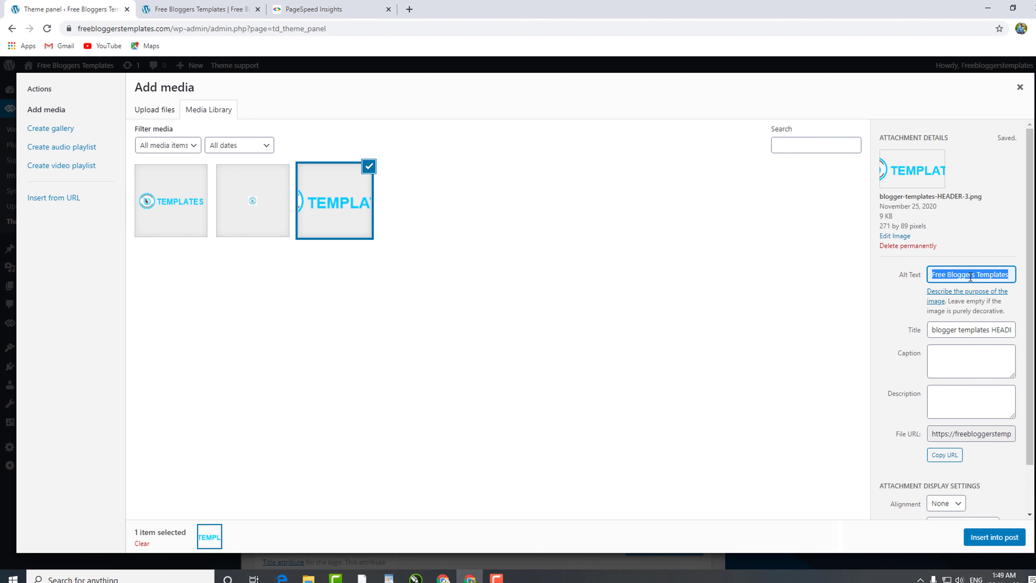
{"action": "triple_click", "coordinate": [960, 330]}
{"action": "key", "text": "ctrl+v"}
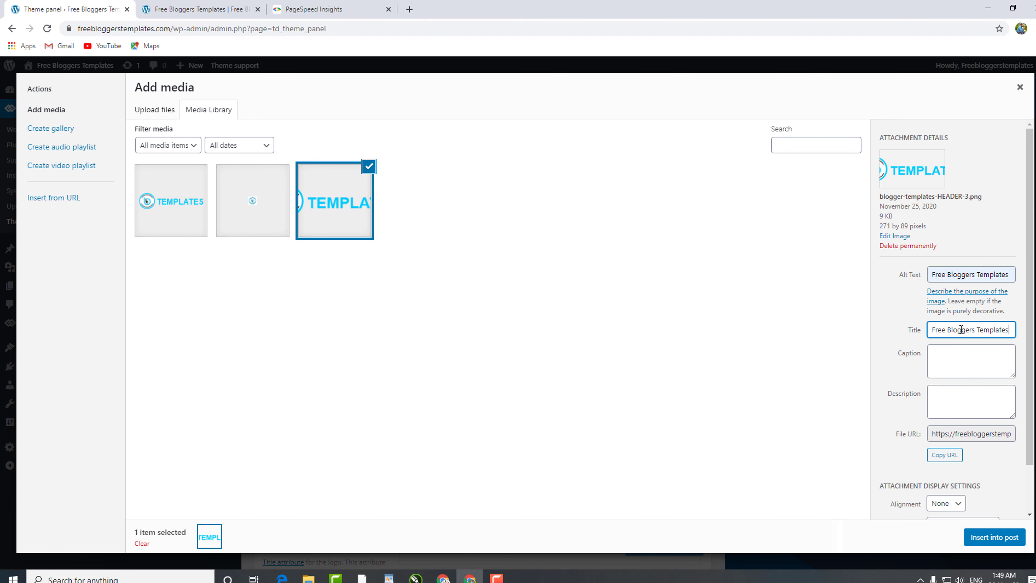
{"action": "left_click", "coordinate": [950, 391]}
{"action": "key", "text": "ctrl+v"}
{"action": "left_click", "coordinate": [957, 365]}
{"action": "key", "text": "ctrl+v"}
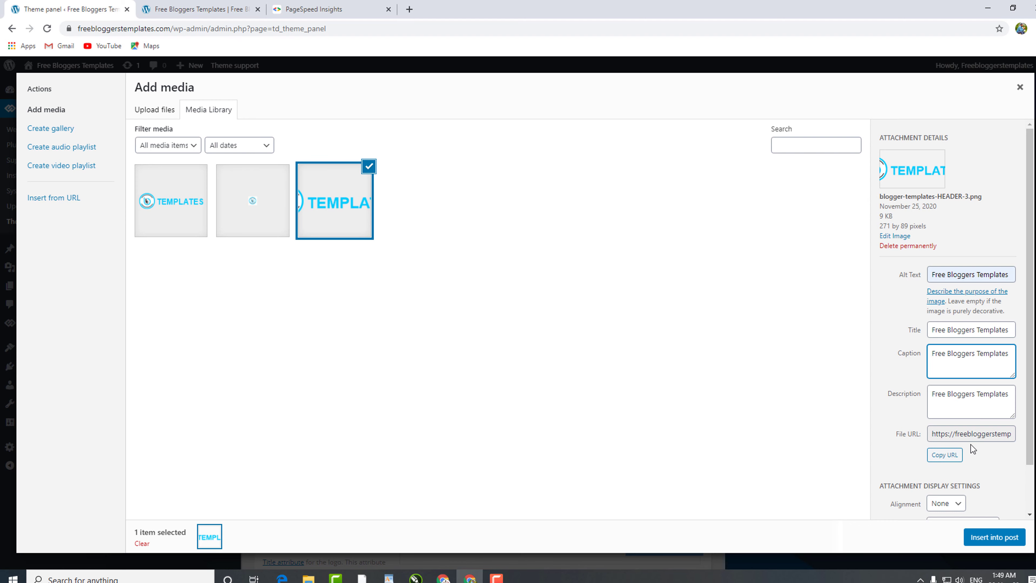
{"action": "scroll", "coordinate": [922, 469], "scroll_direction": "down", "scroll_amount": 2}
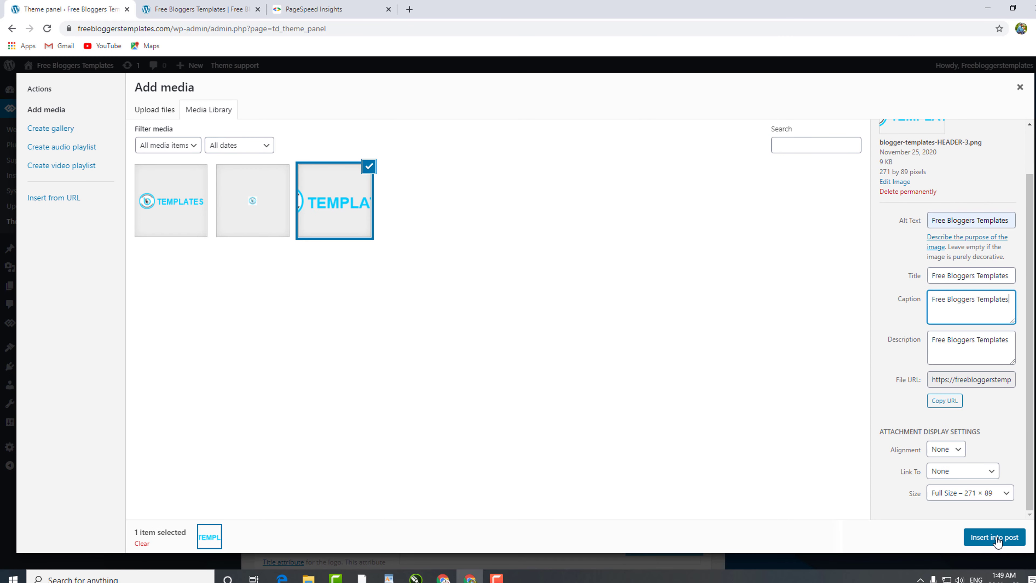
{"action": "left_click", "coordinate": [994, 537]}
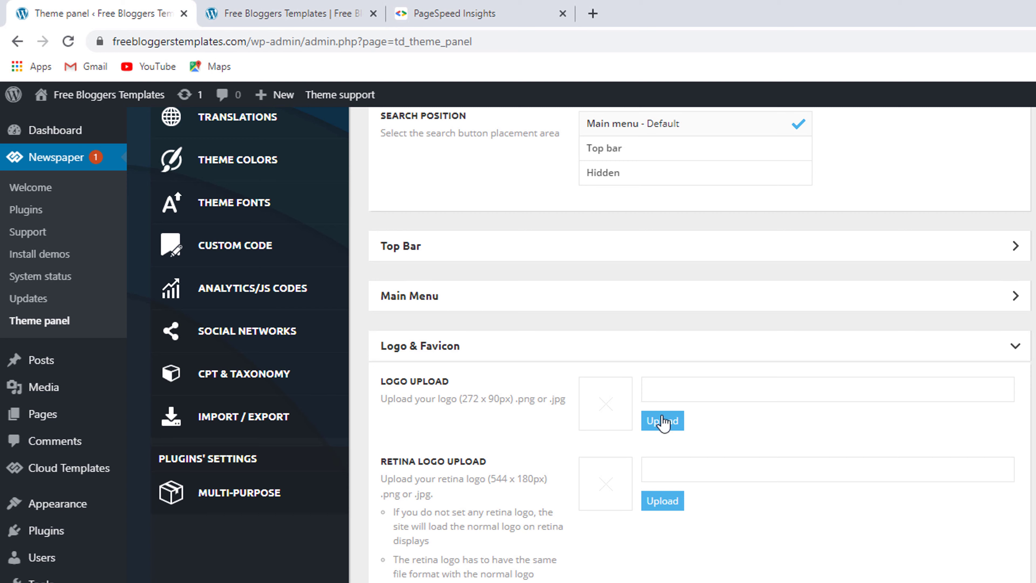
Set the favicon to the 16 × 16 image FAVICON-1.png from the media library.
{"action": "scroll", "coordinate": [660, 448], "scroll_direction": "down", "scroll_amount": 3}
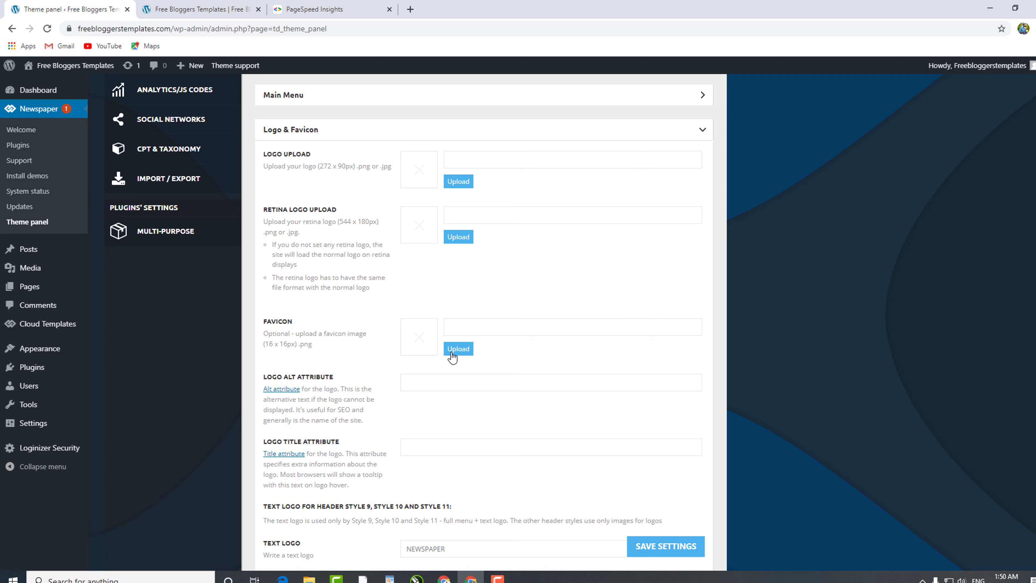
{"action": "left_click", "coordinate": [453, 350]}
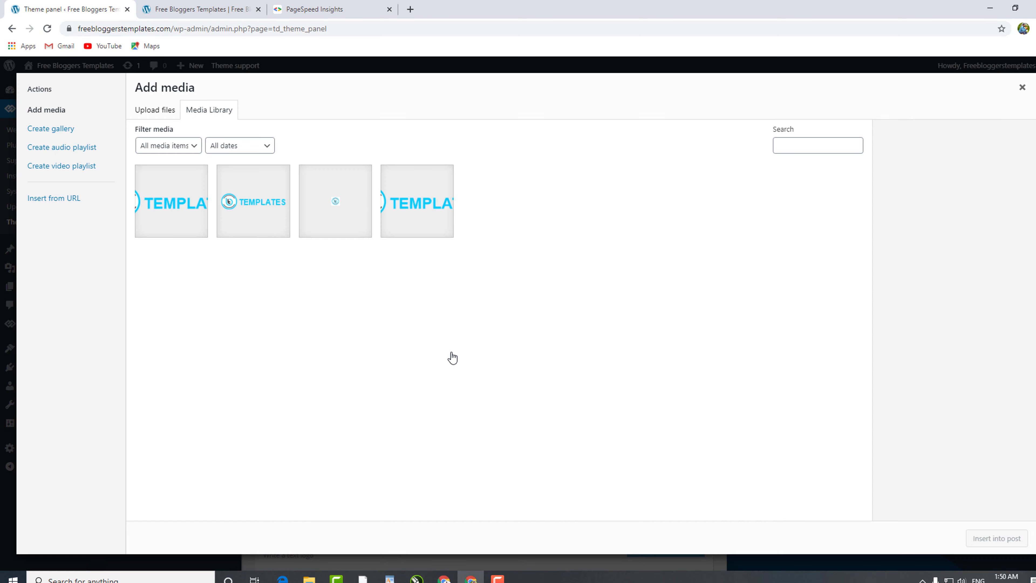
{"action": "left_click", "coordinate": [335, 208]}
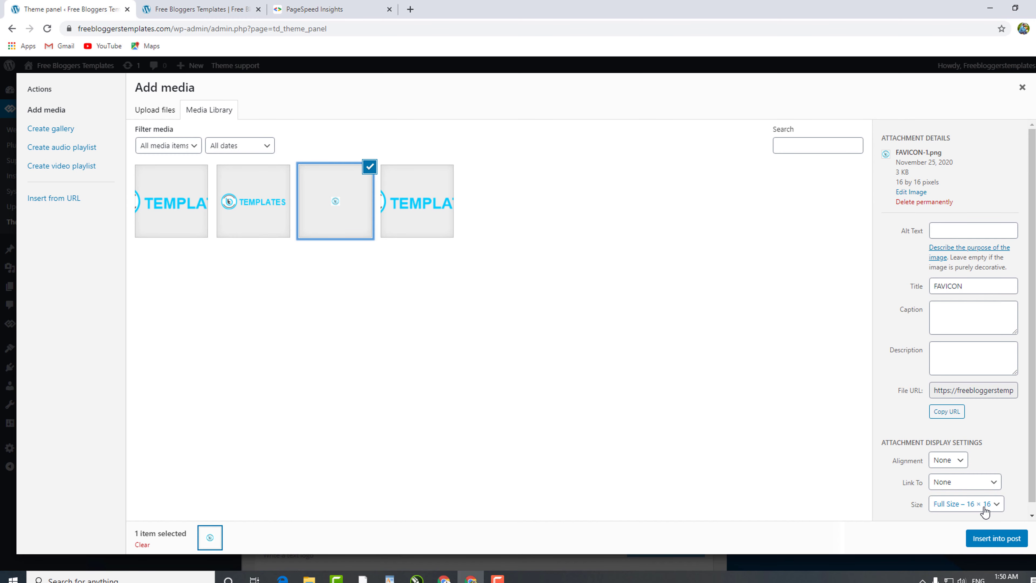
{"action": "left_click", "coordinate": [988, 540]}
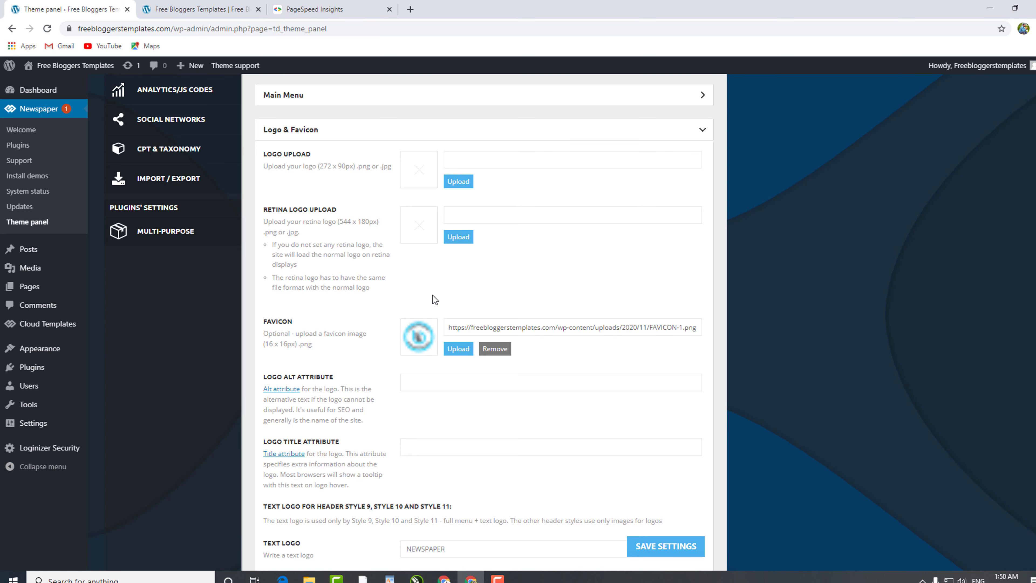
Expand the Logo for Mobile settings and insert blogger-templates-HEADER-mobile.png from the media library as the mobile logo.
{"action": "scroll", "coordinate": [431, 282], "scroll_direction": "down", "scroll_amount": 5}
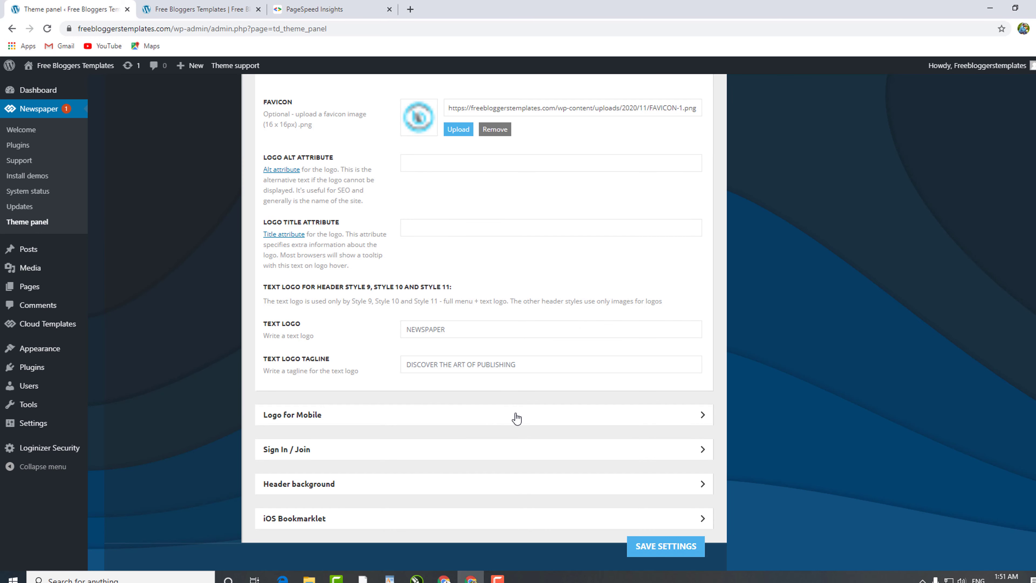
{"action": "left_click", "coordinate": [530, 415]}
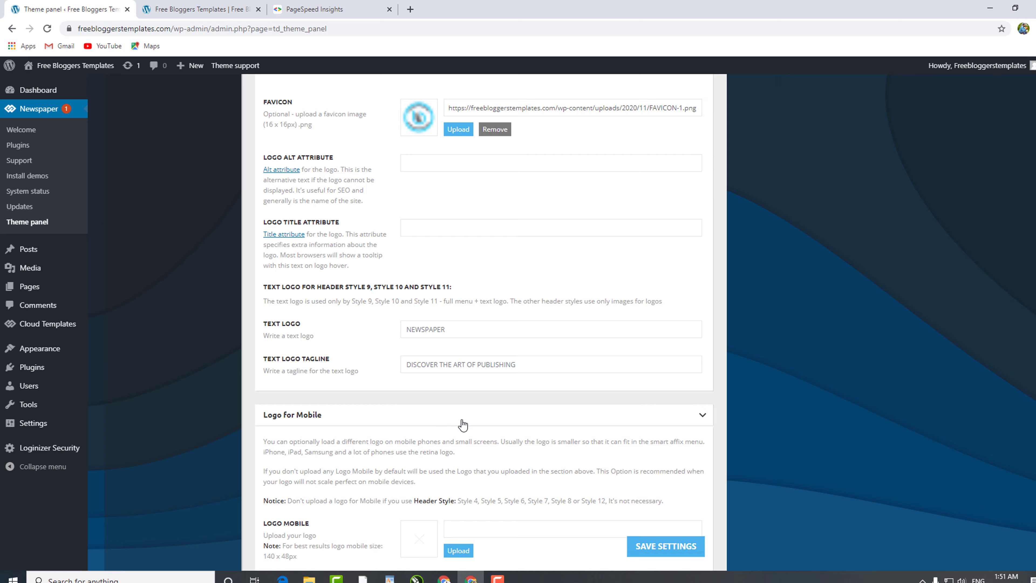
{"action": "scroll", "coordinate": [458, 433], "scroll_direction": "down", "scroll_amount": 4}
{"action": "left_click", "coordinate": [458, 386]}
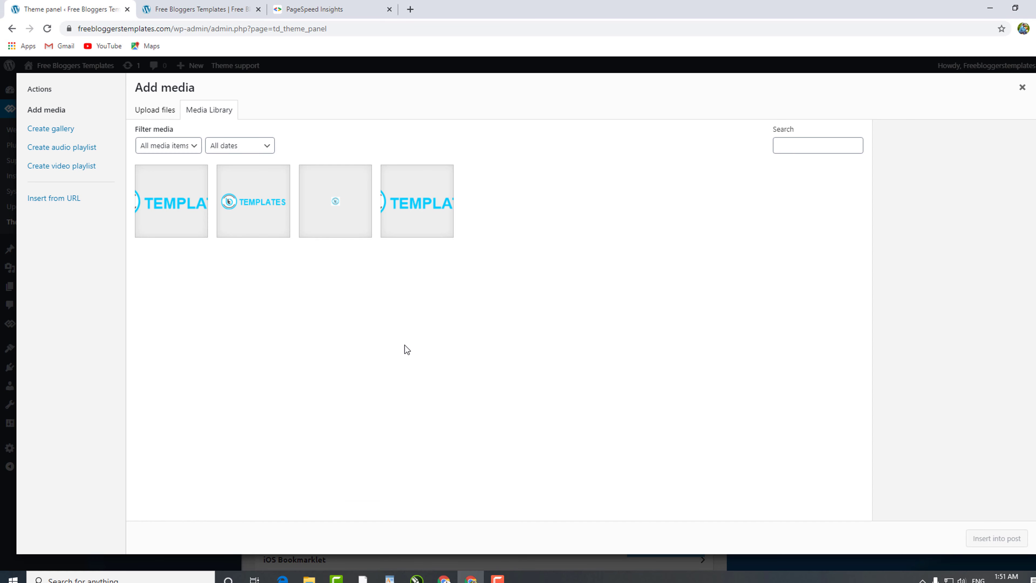
{"action": "left_click", "coordinate": [268, 236]}
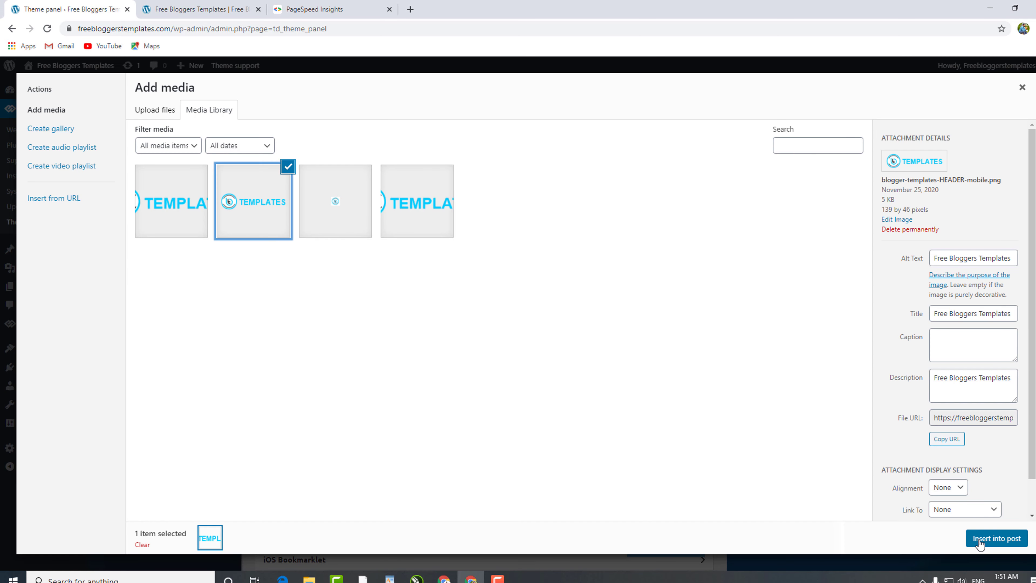
{"action": "scroll", "coordinate": [971, 459], "scroll_direction": "down", "scroll_amount": 2}
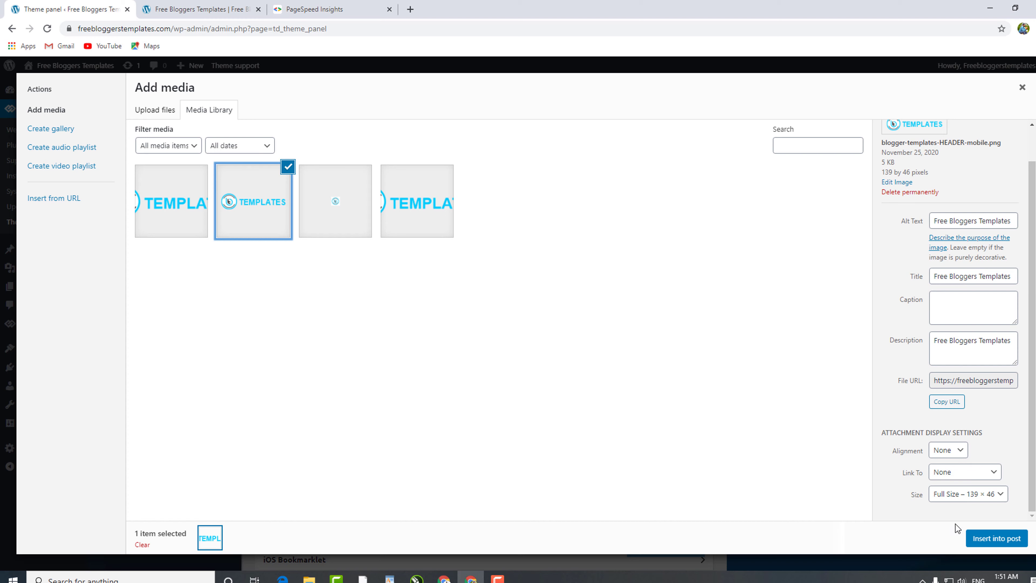
{"action": "left_click", "coordinate": [979, 540]}
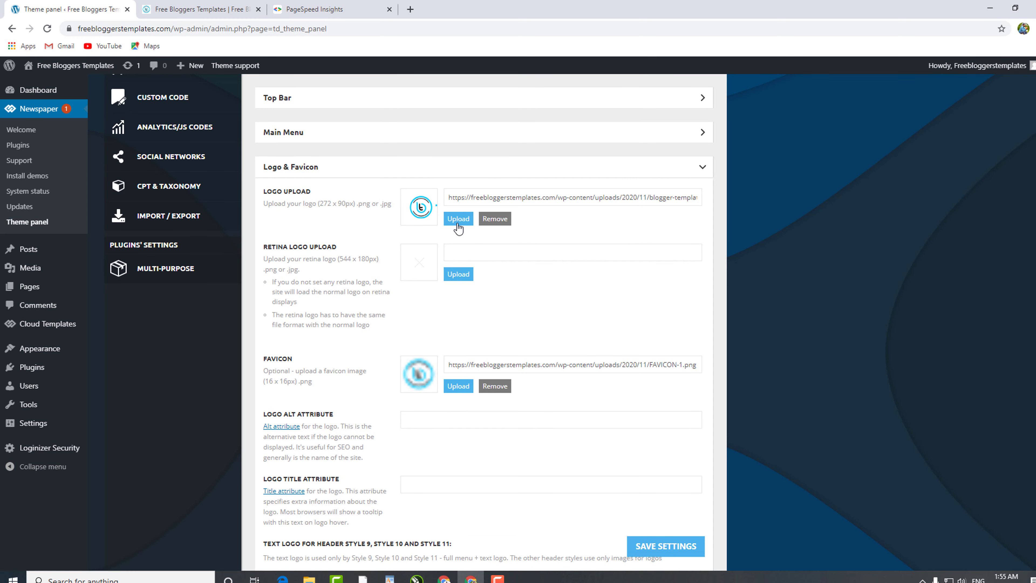
Review the logo and favicon fields, save the theme settings, and reload the site's front page to check the header.
{"action": "scroll", "coordinate": [458, 229], "scroll_direction": "down", "scroll_amount": 1}
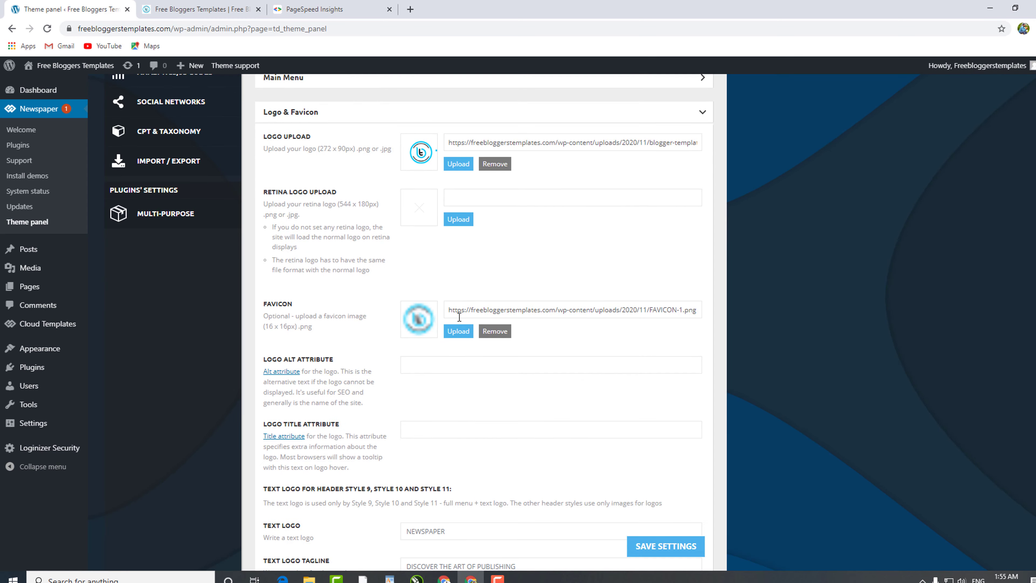
{"action": "scroll", "coordinate": [442, 332], "scroll_direction": "down", "scroll_amount": 6}
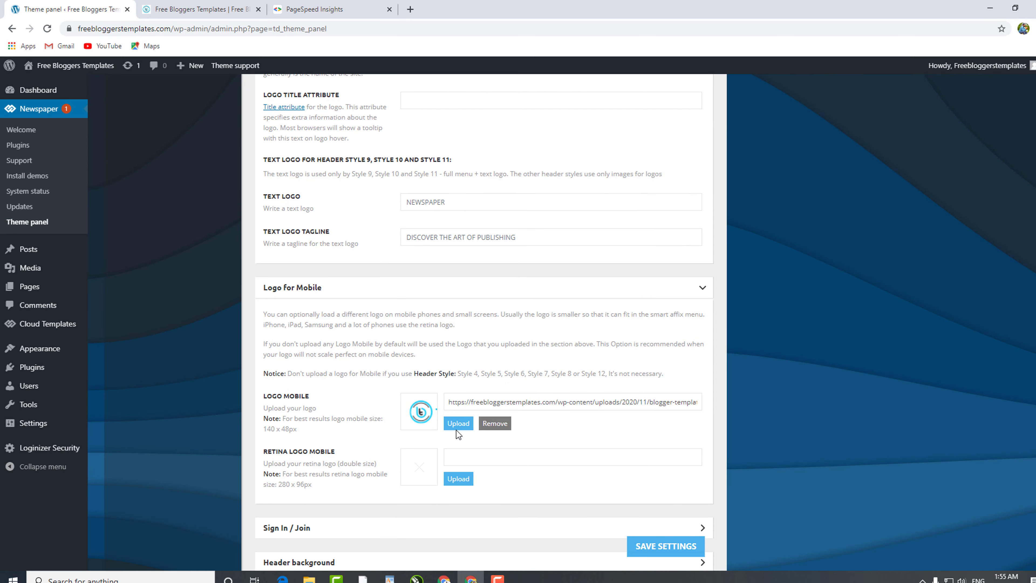
{"action": "left_click", "coordinate": [639, 546]}
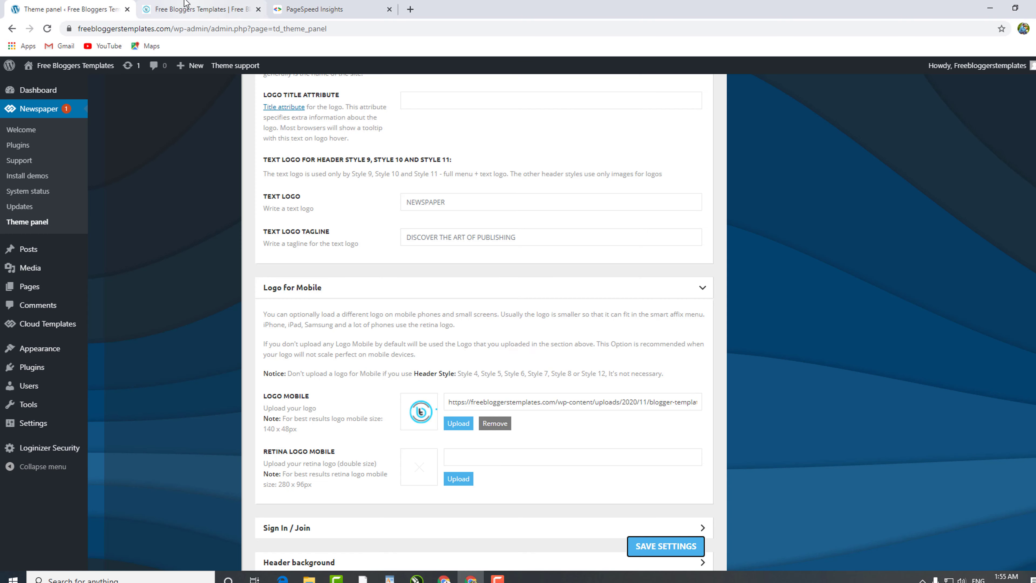
{"action": "left_click", "coordinate": [196, 9]}
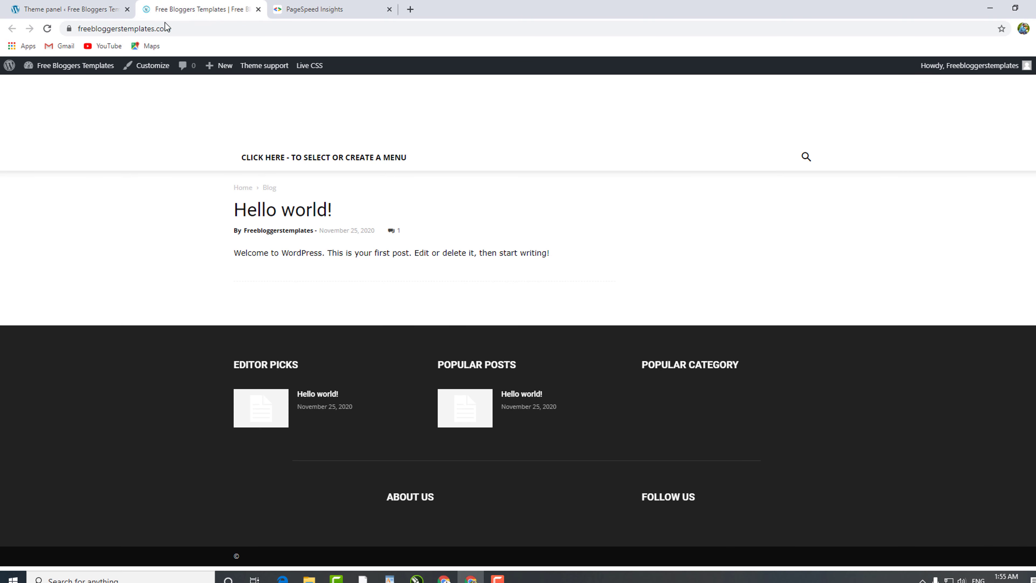
{"action": "left_click", "coordinate": [50, 32]}
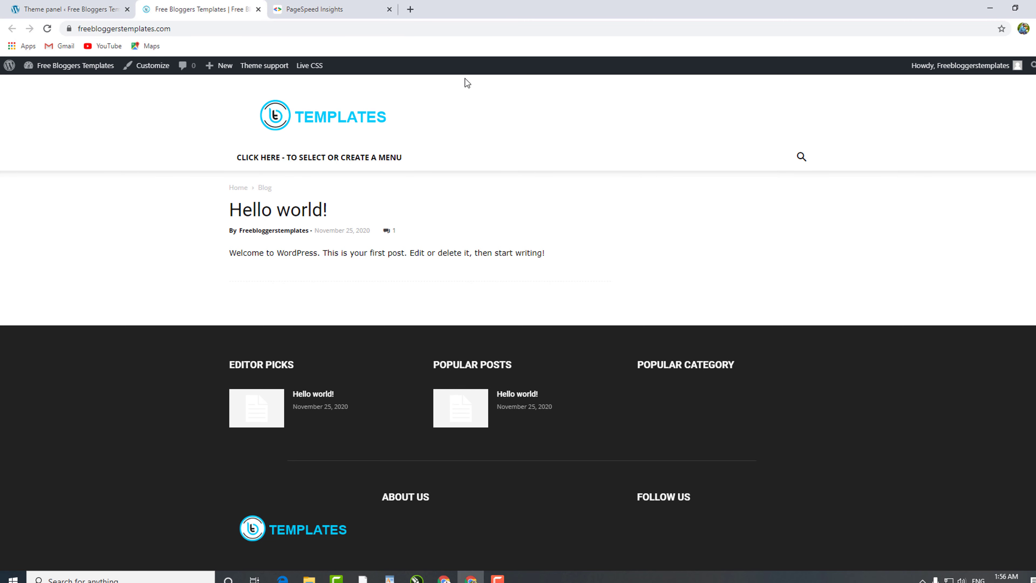
Return to the theme panel and change the header style to Style 3.
{"action": "left_click", "coordinate": [72, 9]}
{"action": "scroll", "coordinate": [537, 260], "scroll_direction": "up", "scroll_amount": 15}
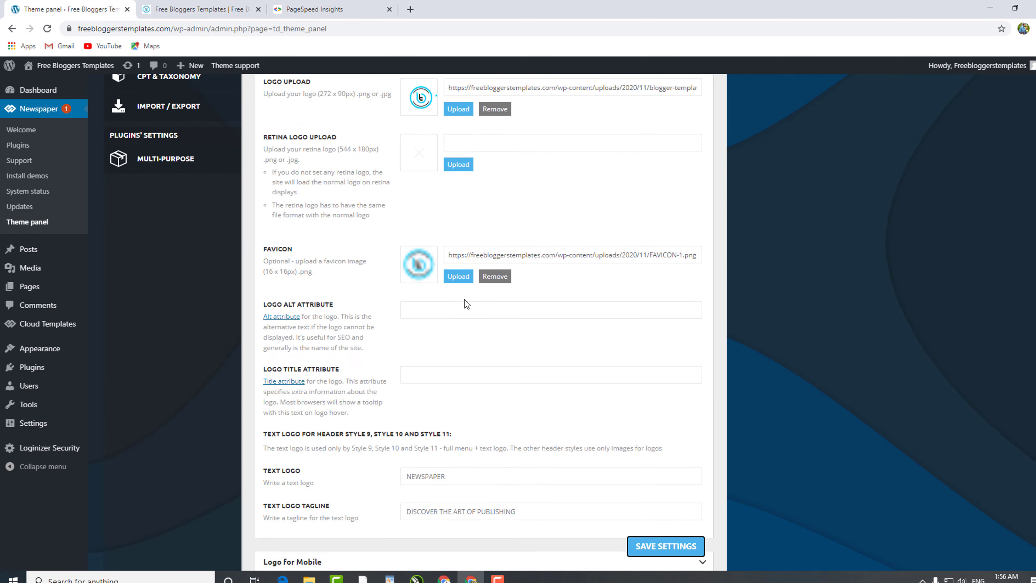
{"action": "scroll", "coordinate": [200, 167], "scroll_direction": "up", "scroll_amount": 1}
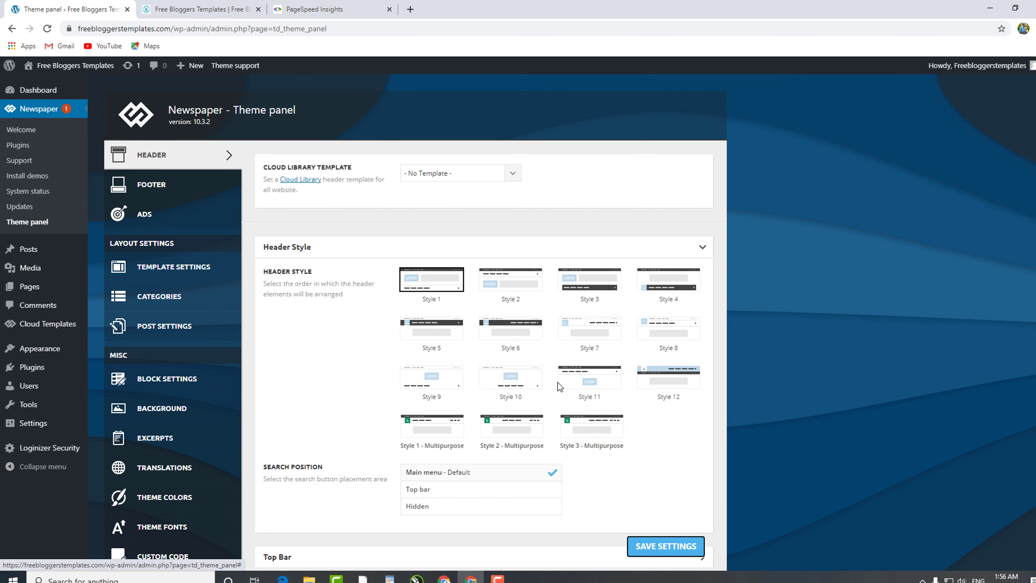
{"action": "scroll", "coordinate": [560, 386], "scroll_direction": "down", "scroll_amount": 1}
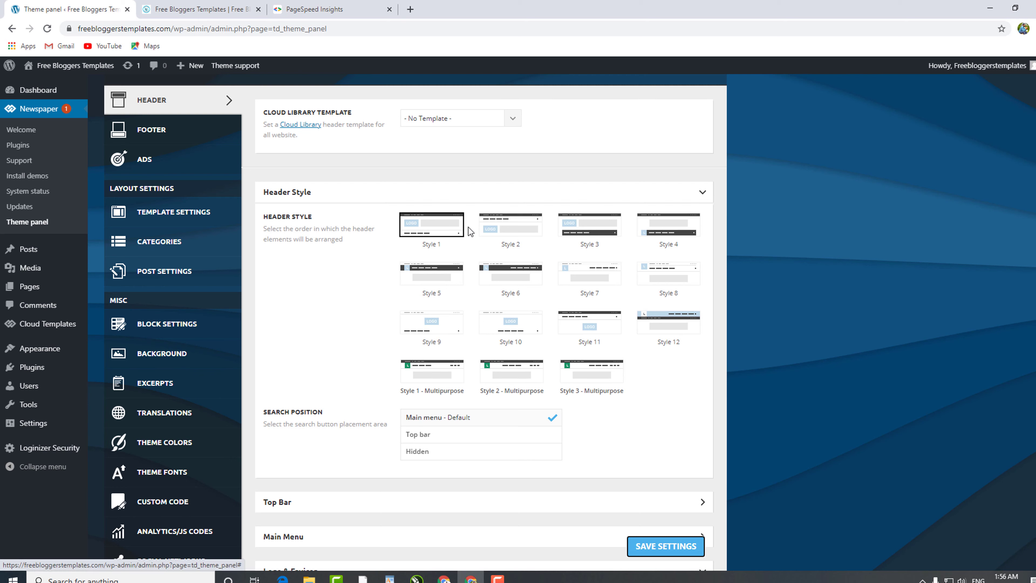
{"action": "left_click", "coordinate": [585, 226]}
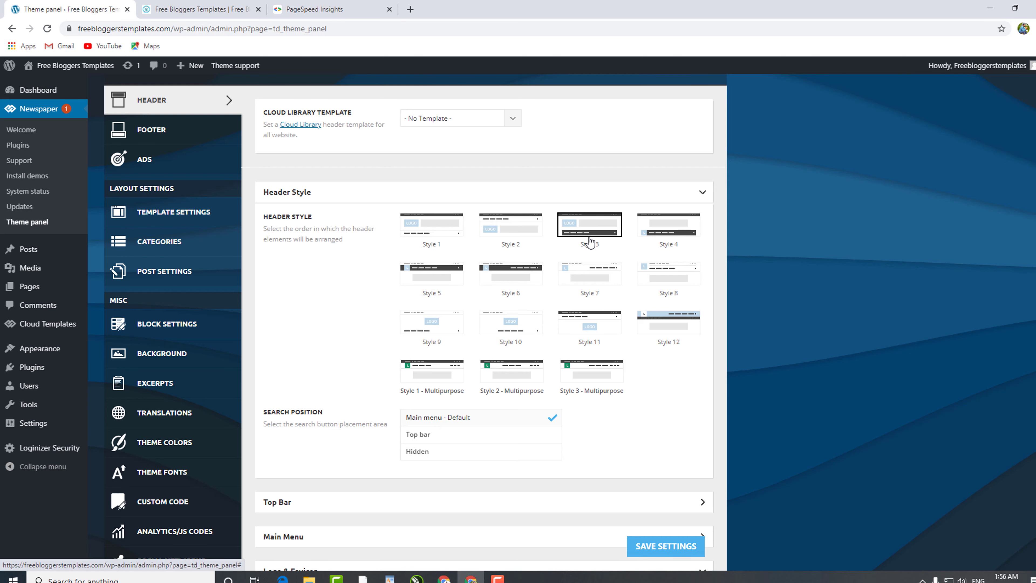
{"action": "scroll", "coordinate": [596, 237], "scroll_direction": "down", "scroll_amount": 3}
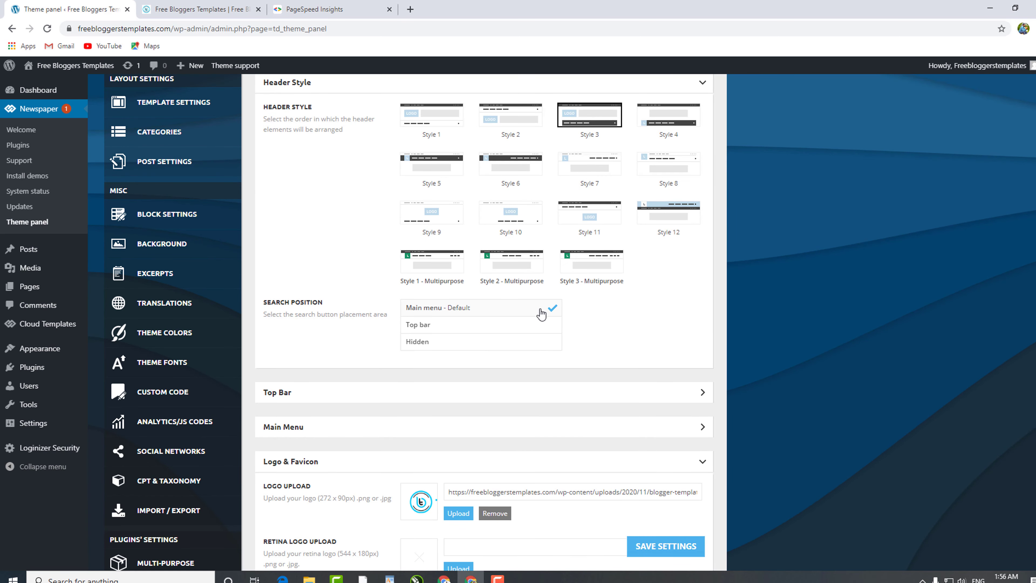
{"action": "scroll", "coordinate": [561, 402], "scroll_direction": "down", "scroll_amount": 3}
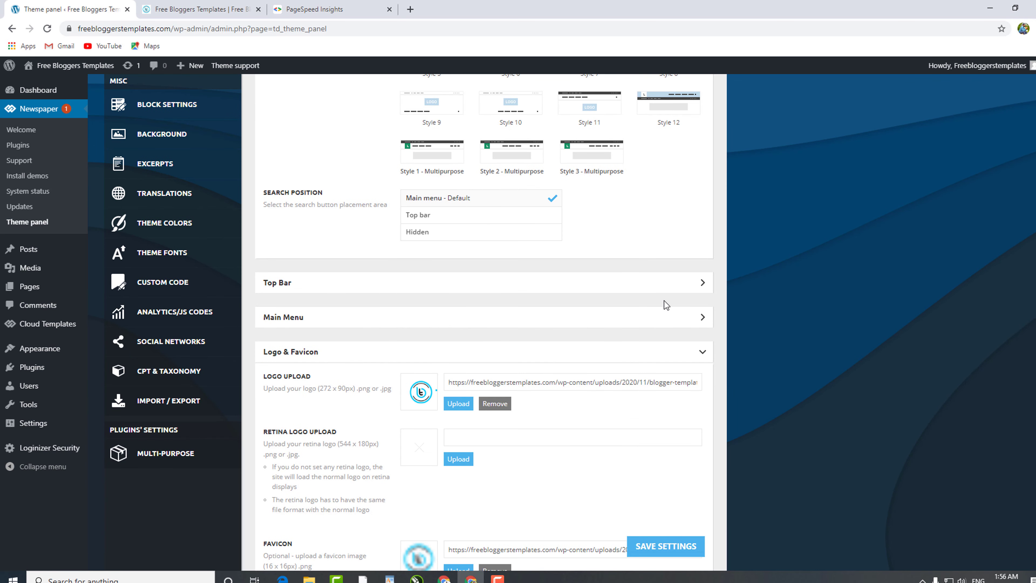
Expand the Top Bar settings, set the top bar layout to Style 1 - Multipurpose, and compare with the site's front page.
{"action": "left_click", "coordinate": [702, 282]}
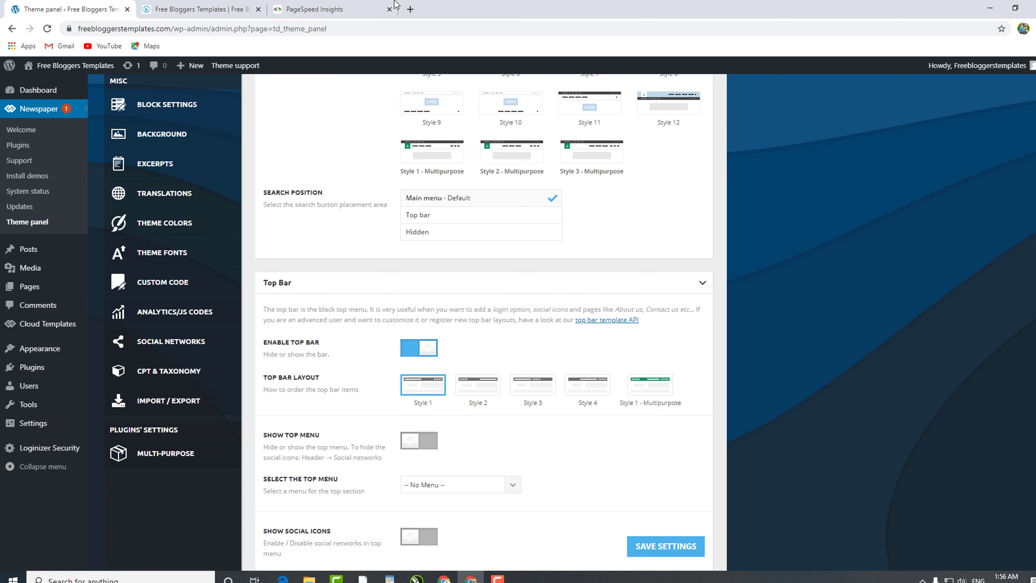
{"action": "left_click", "coordinate": [228, 9]}
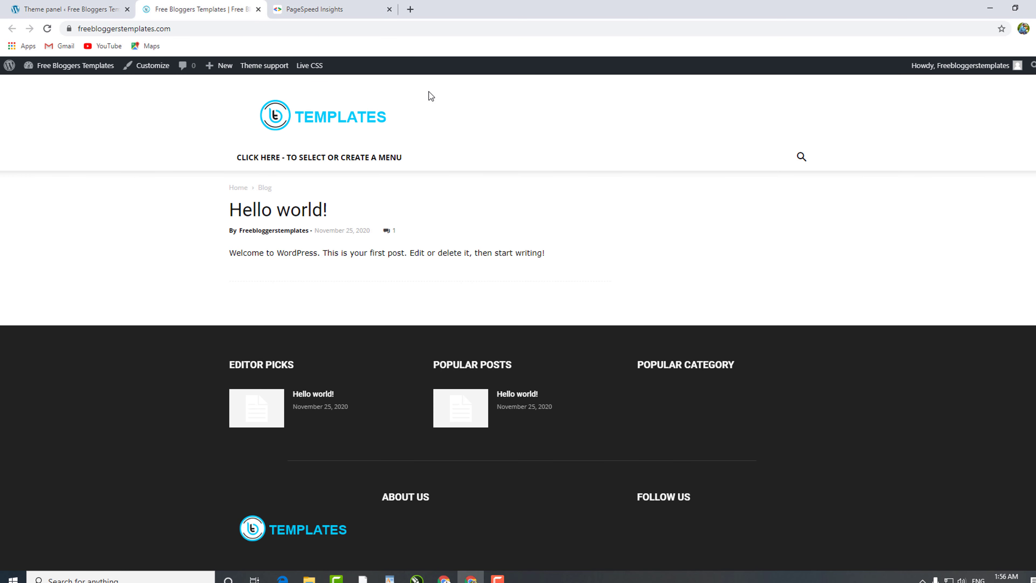
{"action": "key", "text": "ctrl+shift+Tab"}
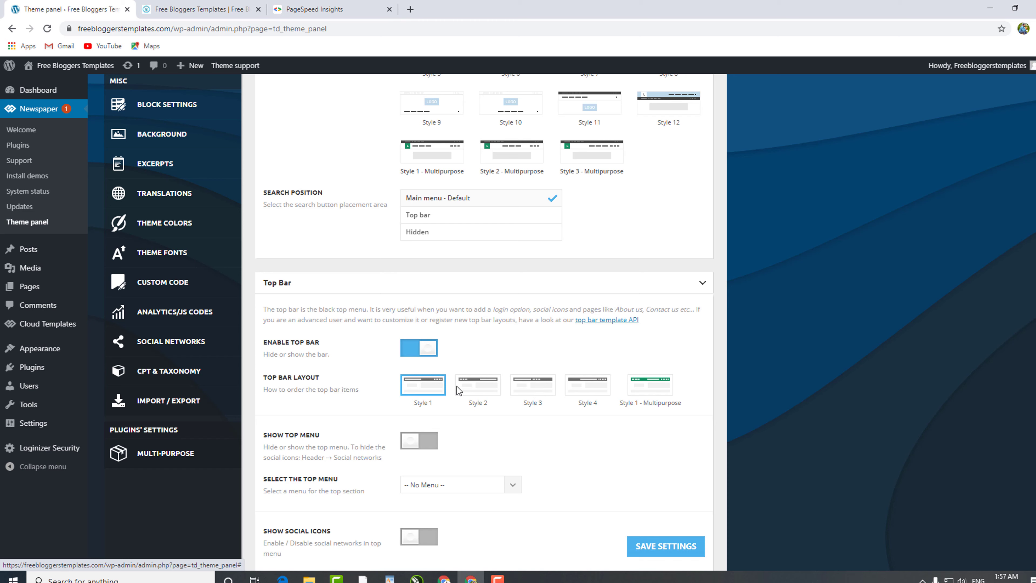
{"action": "left_click", "coordinate": [645, 392]}
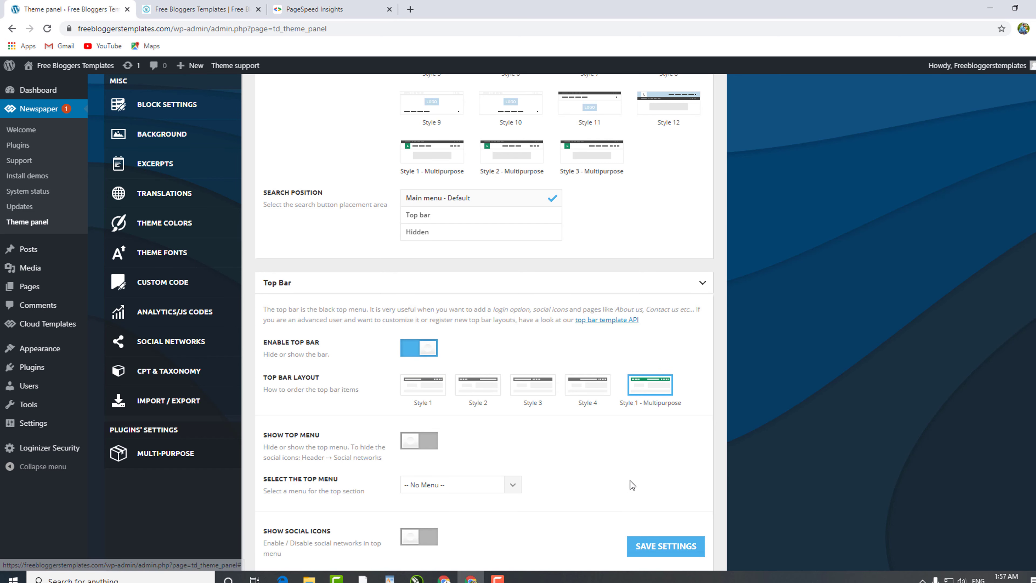
{"action": "scroll", "coordinate": [630, 481], "scroll_direction": "down", "scroll_amount": 2}
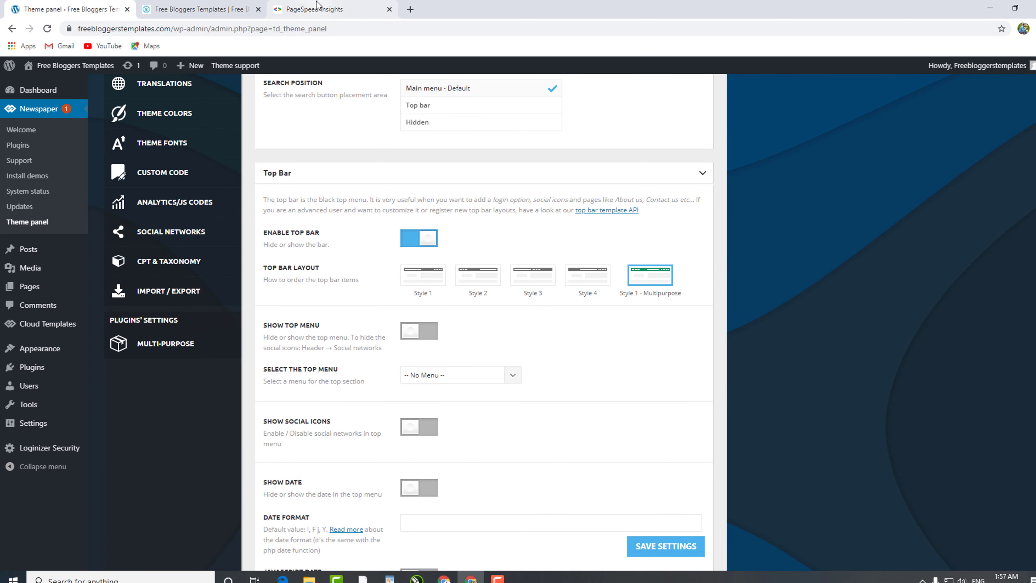
{"action": "left_click", "coordinate": [314, 9]}
{"action": "left_click", "coordinate": [228, 9]}
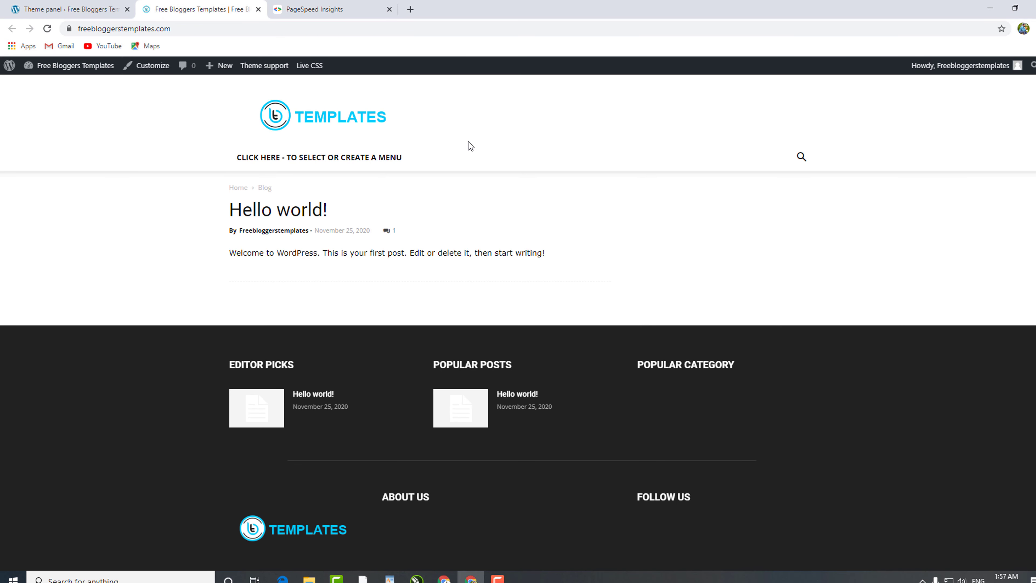
{"action": "left_click", "coordinate": [111, 9]}
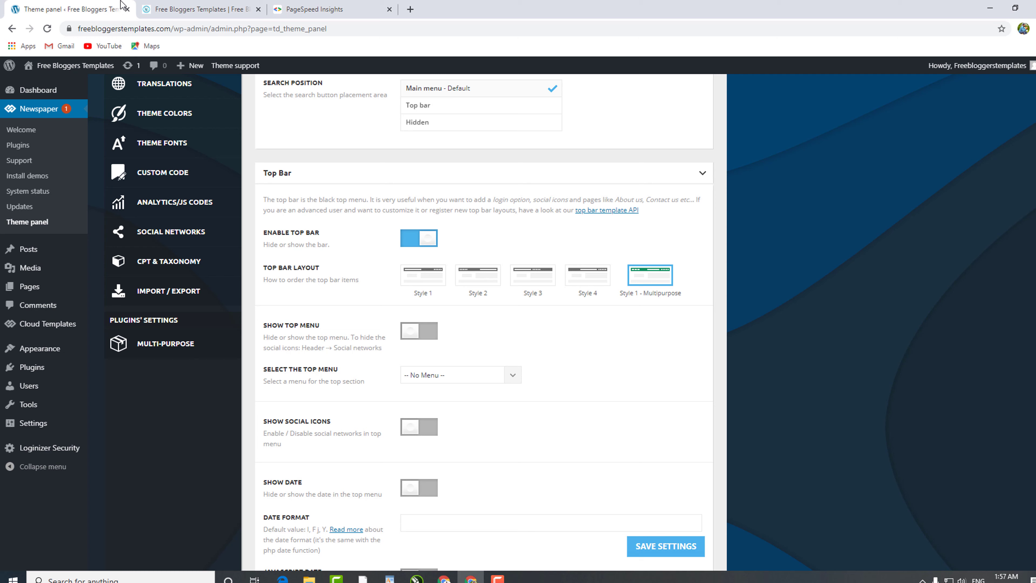
{"action": "left_click", "coordinate": [416, 331]}
{"action": "scroll", "coordinate": [328, 230], "scroll_direction": "down", "scroll_amount": 3}
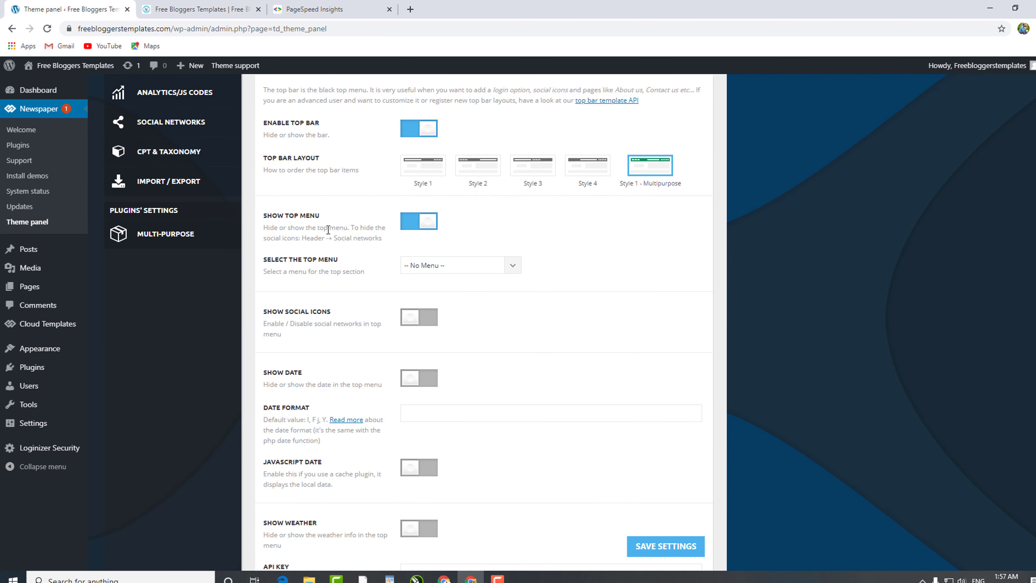
{"action": "left_click", "coordinate": [512, 266]}
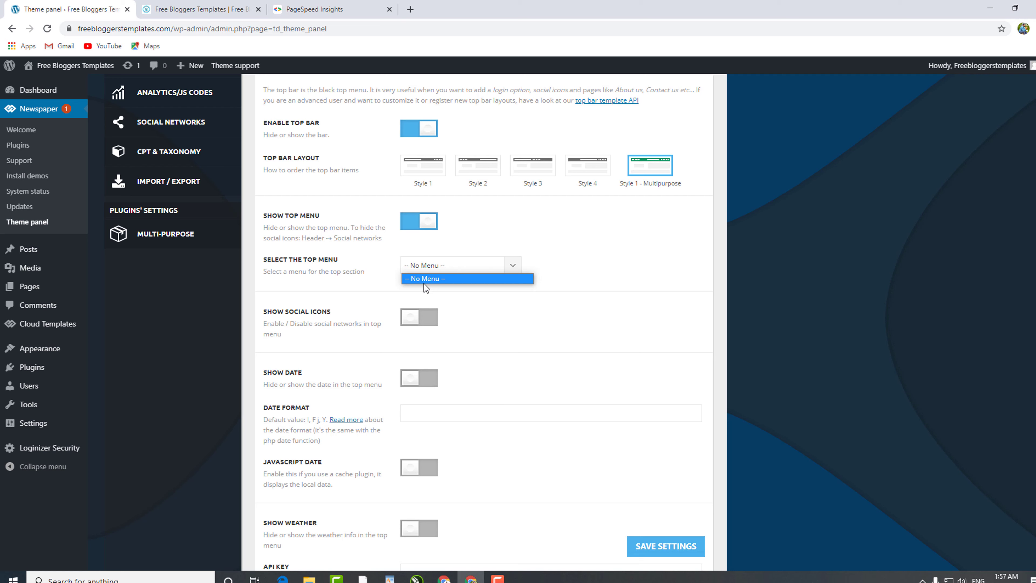
{"action": "left_click", "coordinate": [404, 221]}
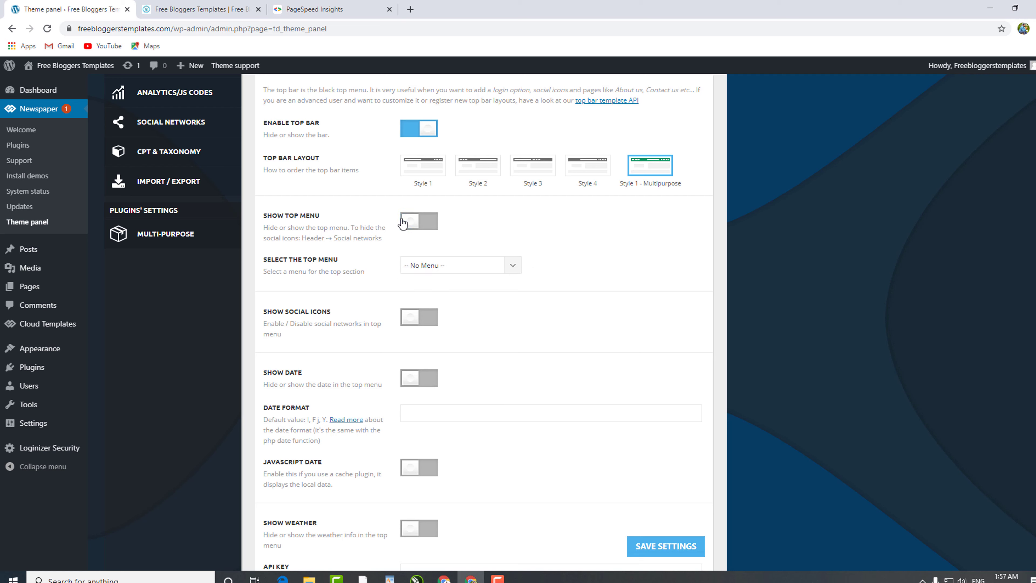
Enable social icons, the date, the JavaScript date and the weather in the top bar settings.
{"action": "left_click", "coordinate": [428, 320]}
{"action": "scroll", "coordinate": [362, 357], "scroll_direction": "down", "scroll_amount": 1}
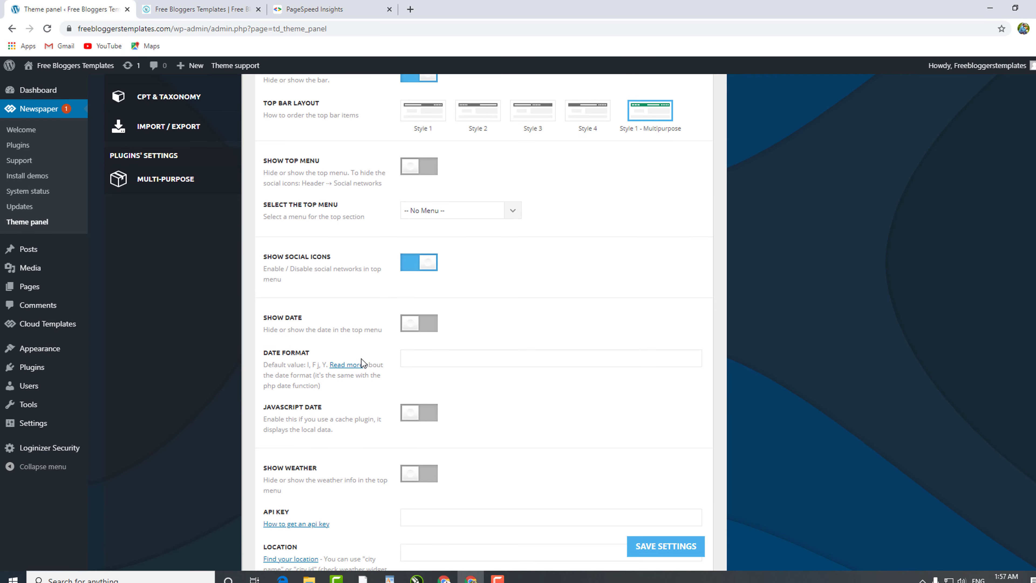
{"action": "left_click", "coordinate": [431, 330]}
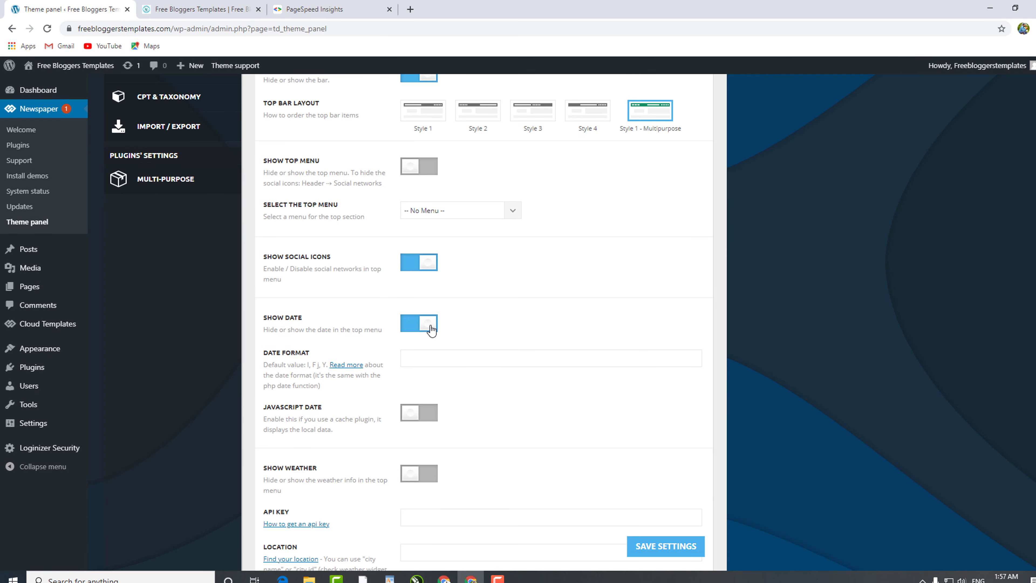
{"action": "scroll", "coordinate": [554, 333], "scroll_direction": "down", "scroll_amount": 2}
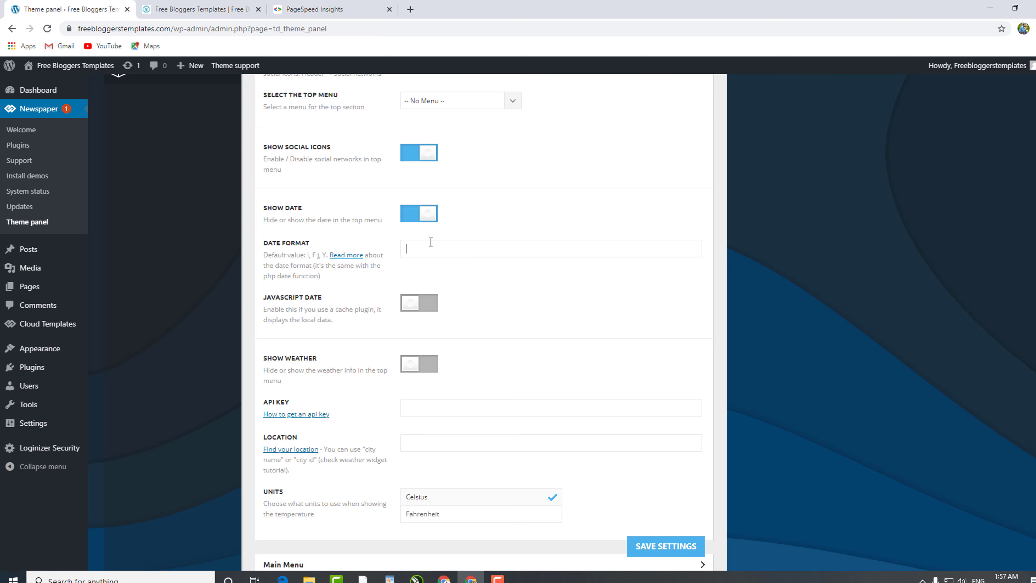
{"action": "left_click", "coordinate": [428, 309]}
{"action": "scroll", "coordinate": [463, 333], "scroll_direction": "down", "scroll_amount": 2}
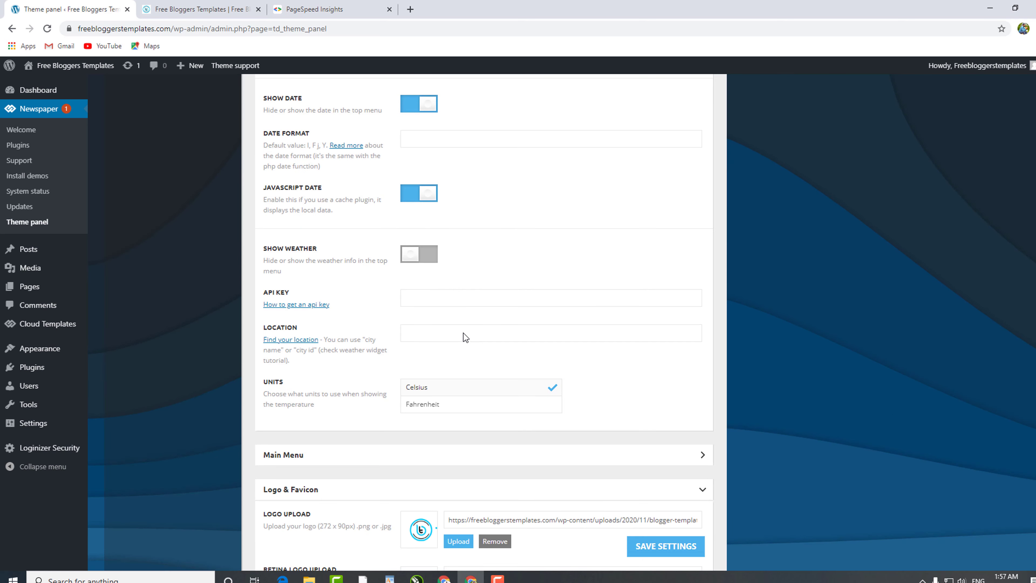
{"action": "left_click", "coordinate": [419, 265]}
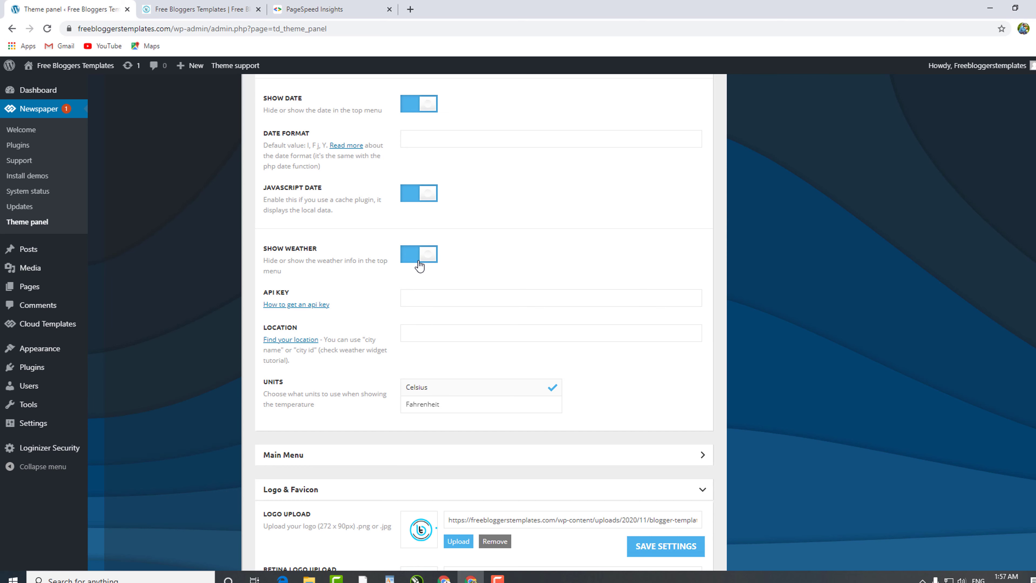
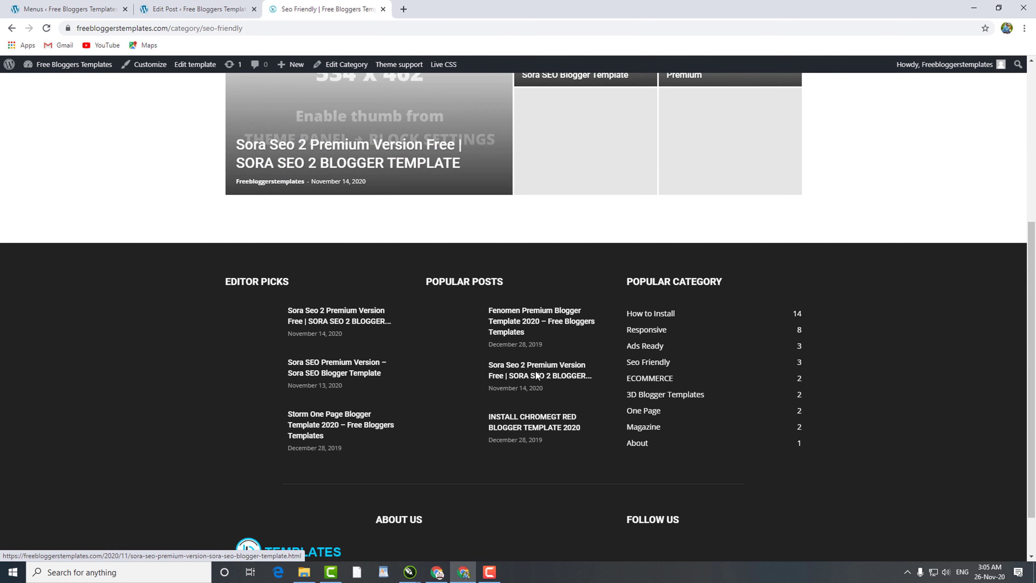
Look over the Seo Friendly category page, return to the site's admin area and open the Newspaper theme panel.
{"action": "scroll", "coordinate": [530, 378], "scroll_direction": "up", "scroll_amount": 5}
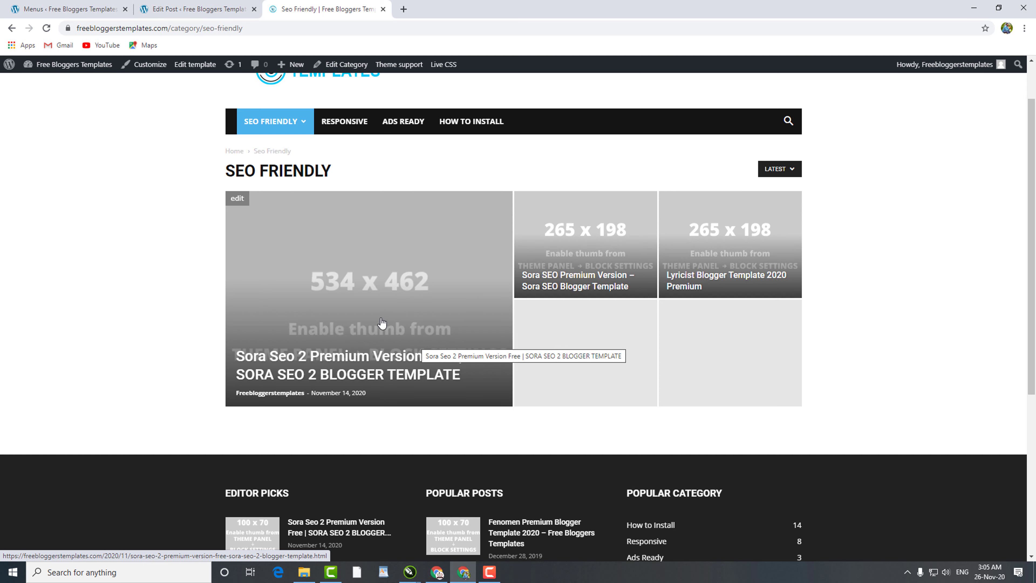
{"action": "scroll", "coordinate": [722, 65], "scroll_direction": "up", "scroll_amount": 2}
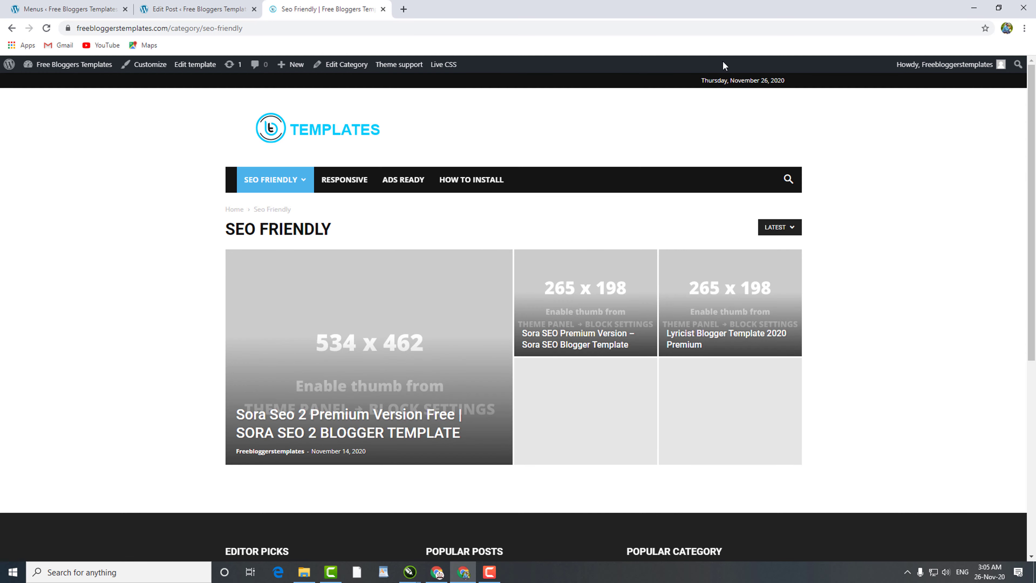
{"action": "left_click", "coordinate": [192, 8]}
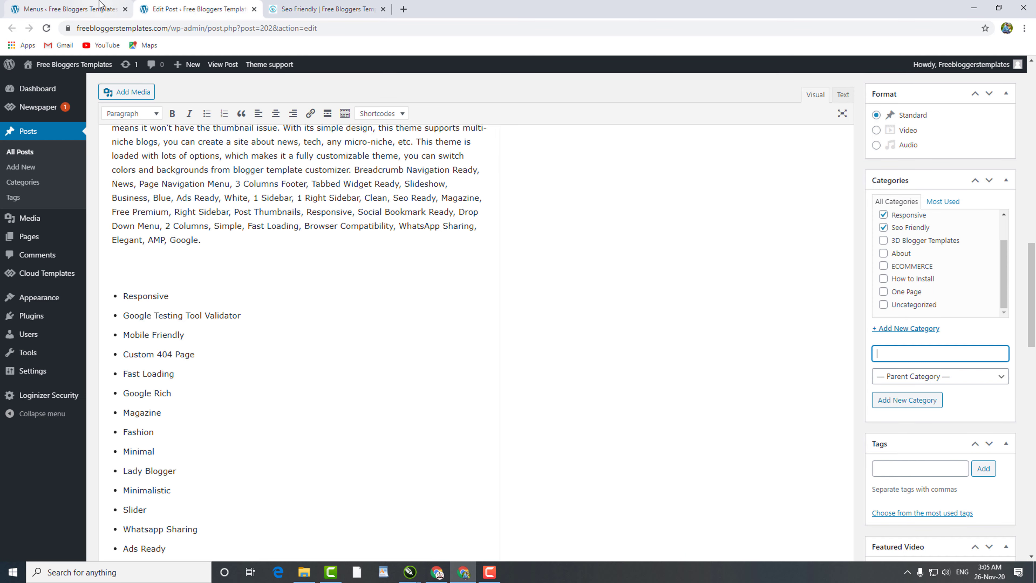
{"action": "left_click", "coordinate": [69, 8]}
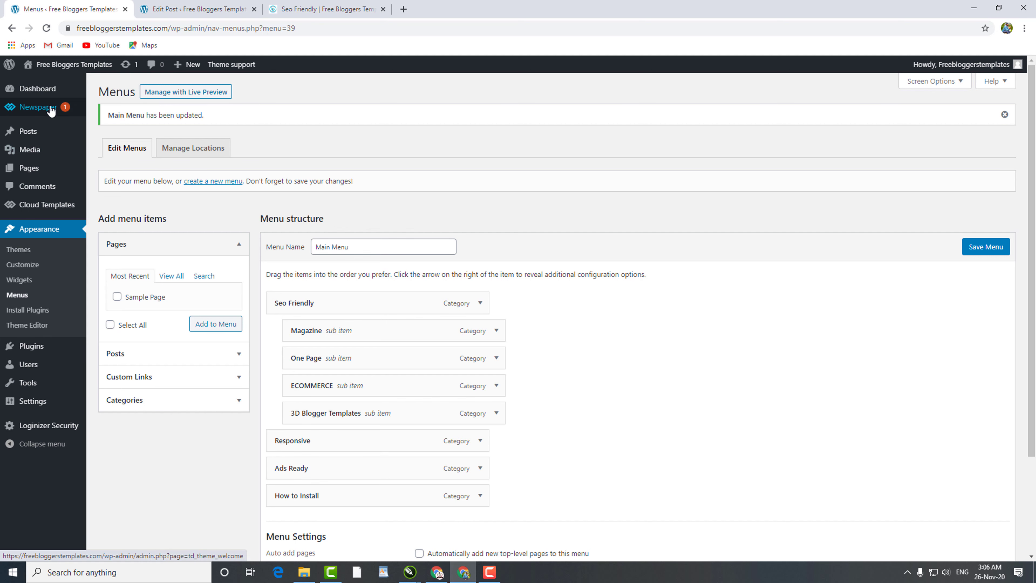
{"action": "mouse_move", "coordinate": [49, 108]}
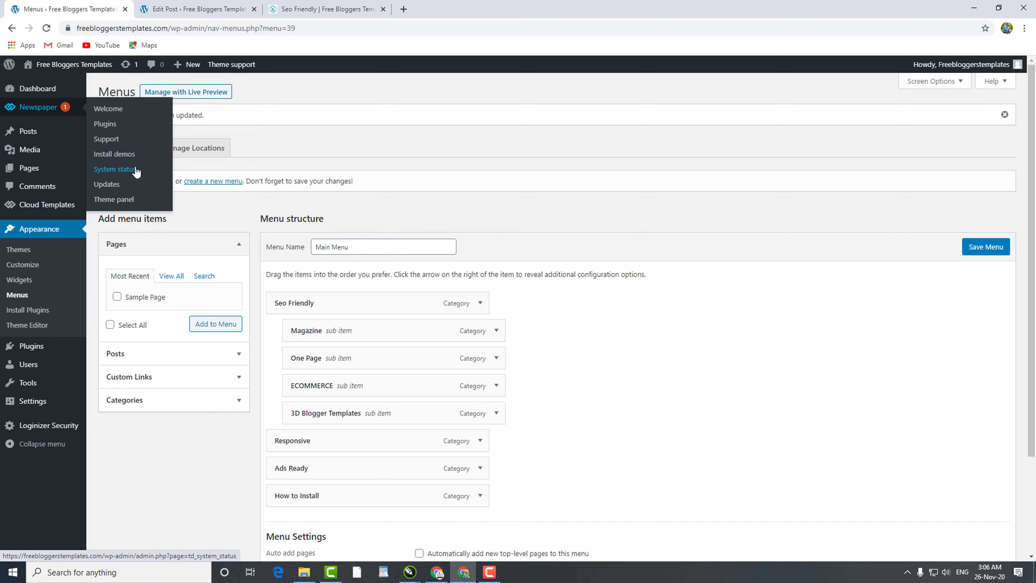
{"action": "left_click", "coordinate": [129, 200]}
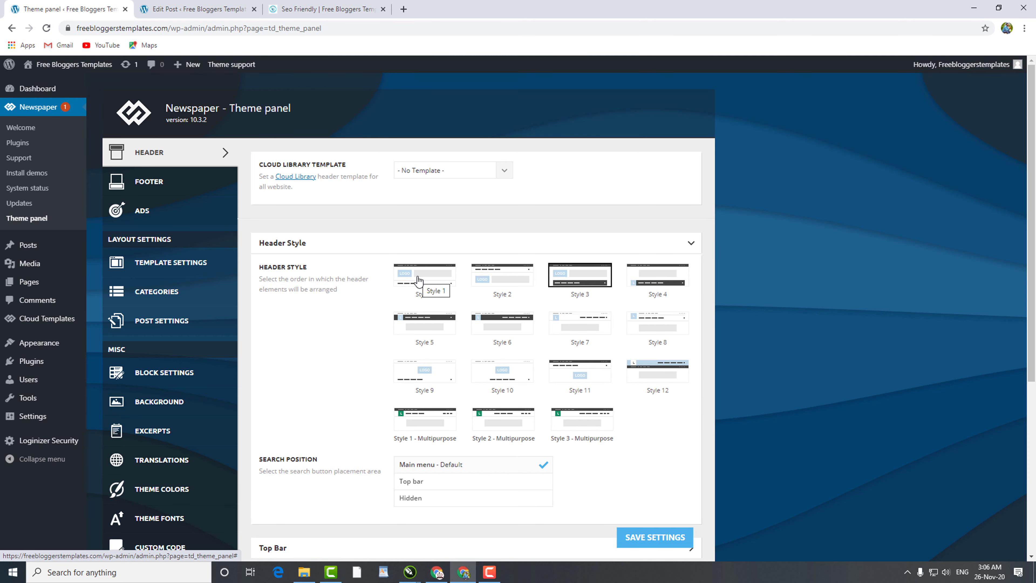
Open the theme panel's Post Settings and enable General Modal Image under General post settings.
{"action": "left_click", "coordinate": [171, 263]}
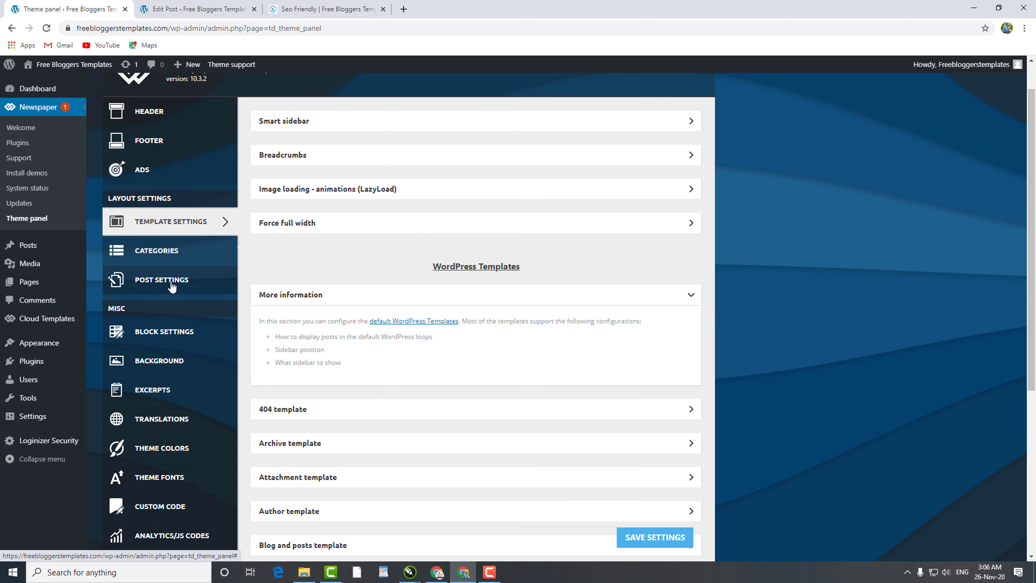
{"action": "left_click", "coordinate": [171, 286]}
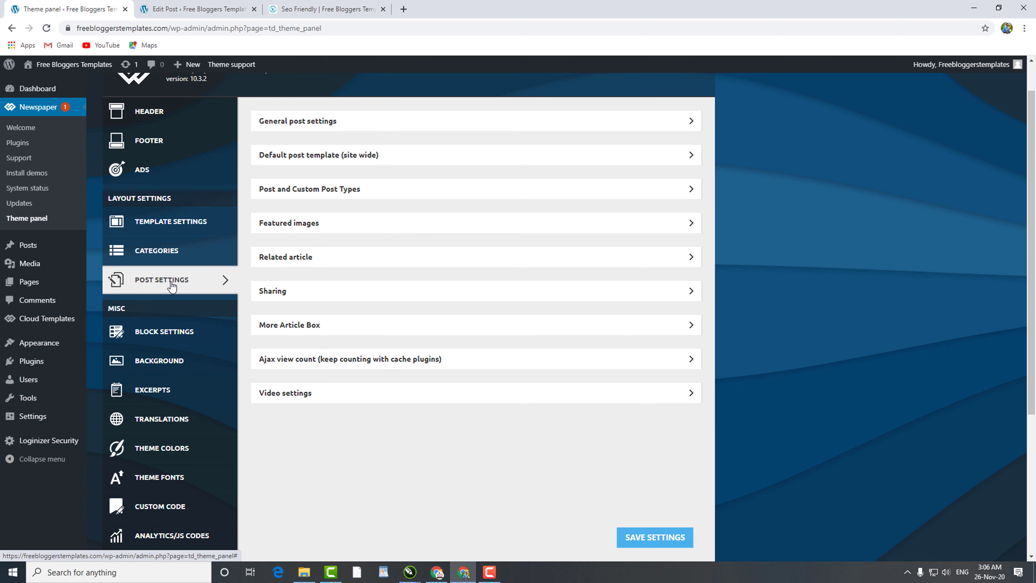
{"action": "left_click", "coordinate": [322, 9]}
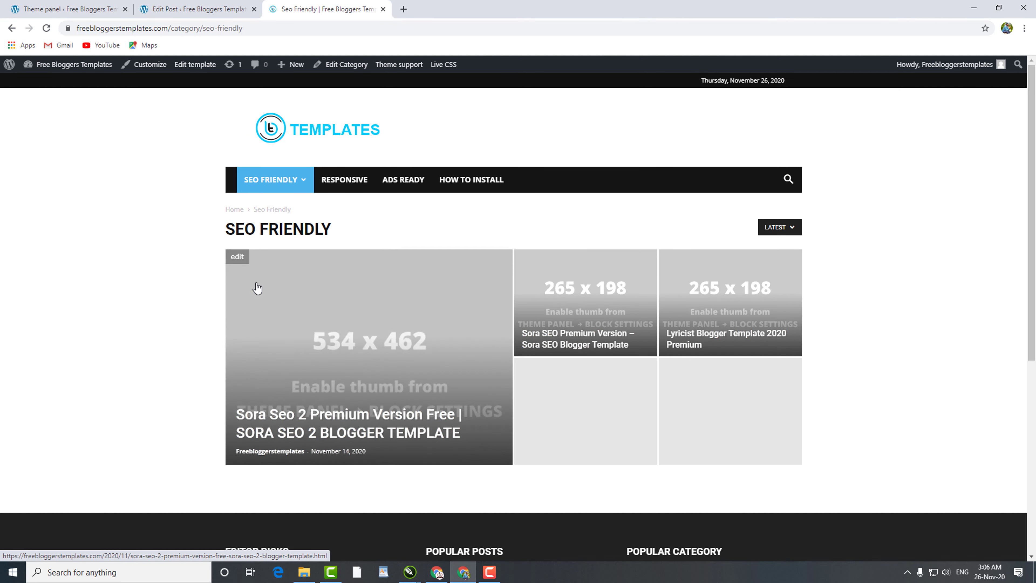
{"action": "left_click", "coordinate": [214, 6]}
{"action": "left_click", "coordinate": [90, 5]}
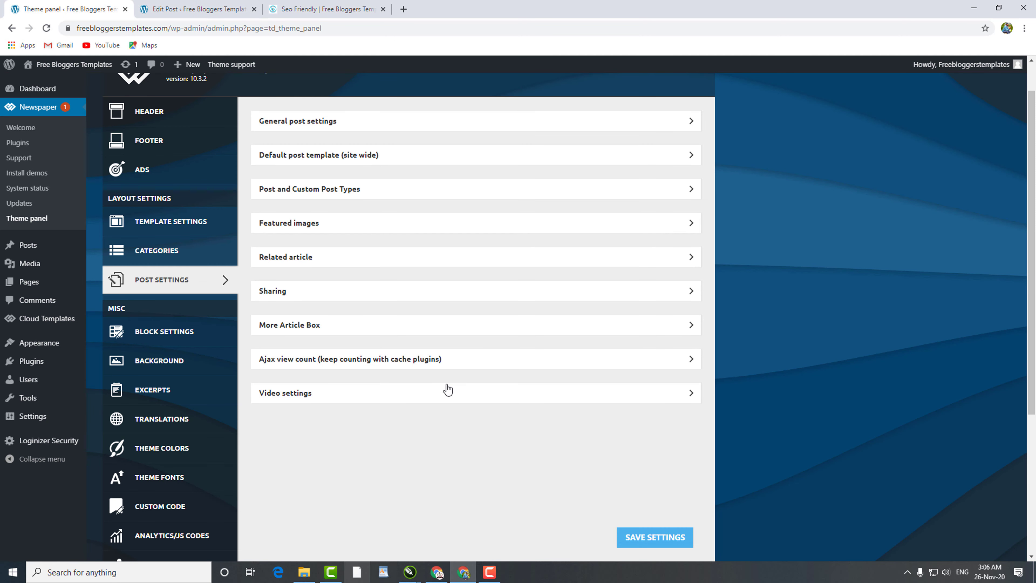
{"action": "left_click", "coordinate": [569, 122]}
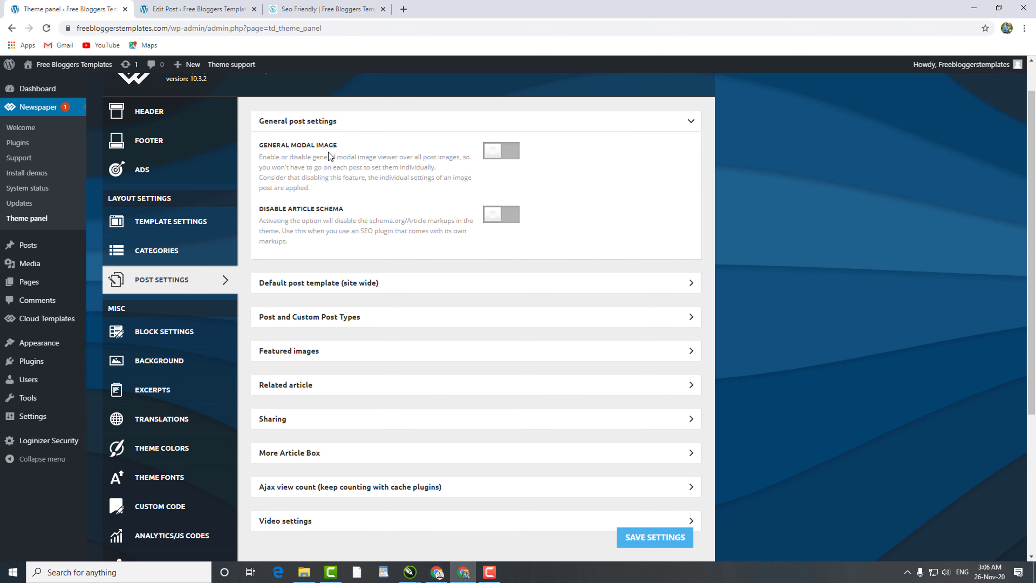
{"action": "left_click", "coordinate": [510, 155]}
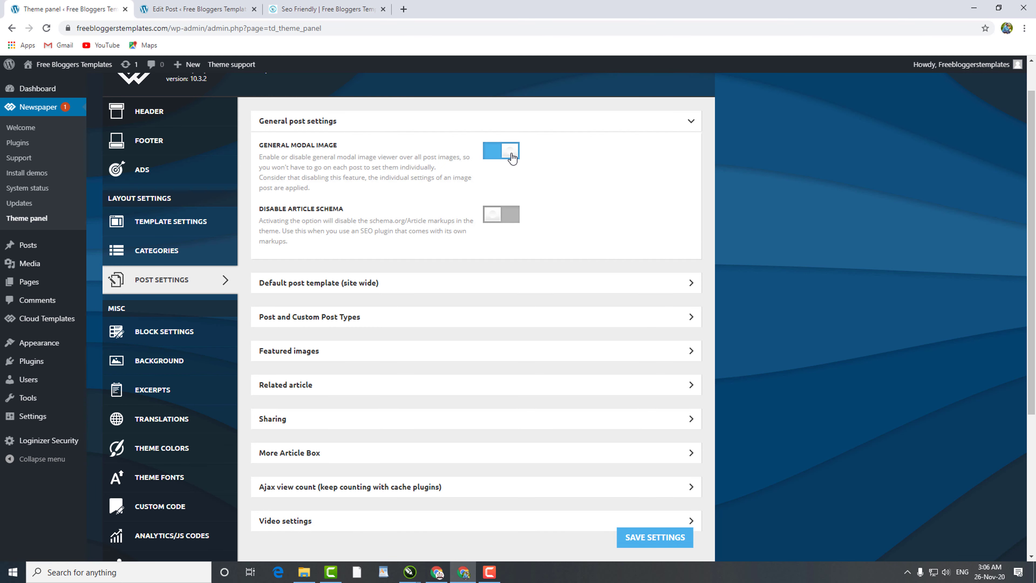
Expand the site-wide default post template options and open the Sora Seo 2 Premium Version post from the category page to examine its layout.
{"action": "scroll", "coordinate": [511, 236], "scroll_direction": "down", "scroll_amount": 1}
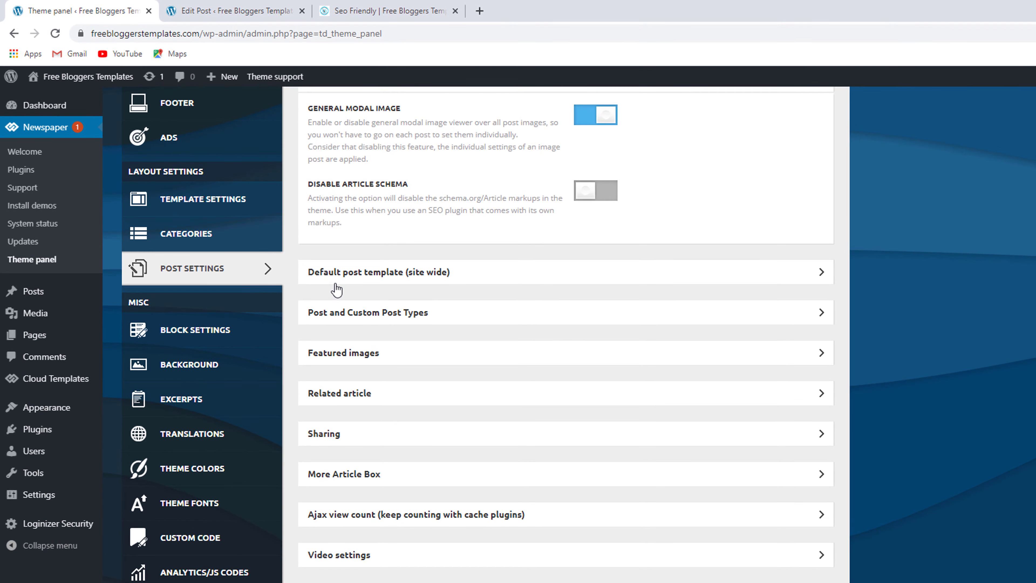
{"action": "left_click", "coordinate": [632, 240]}
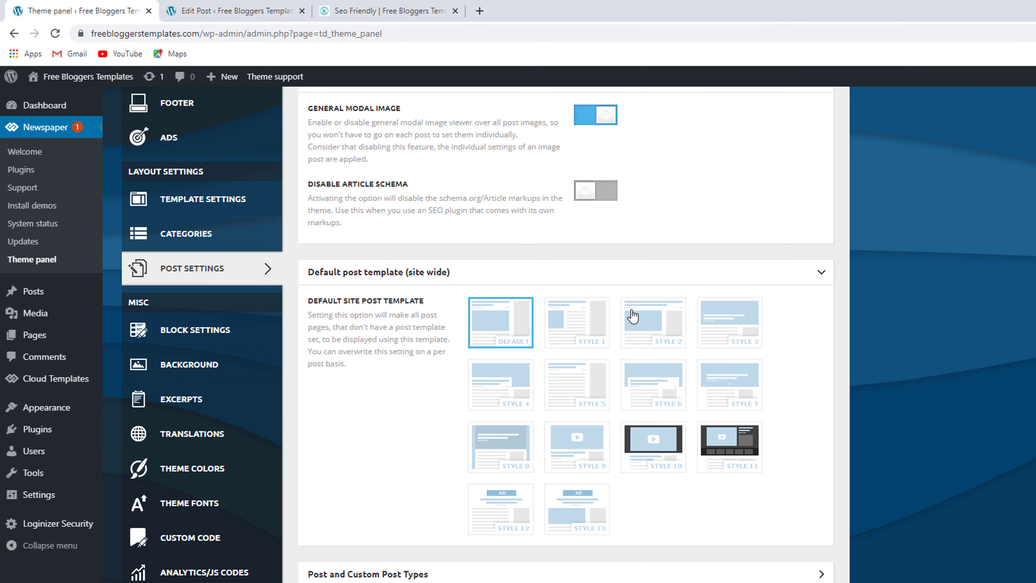
{"action": "left_click", "coordinate": [389, 11]}
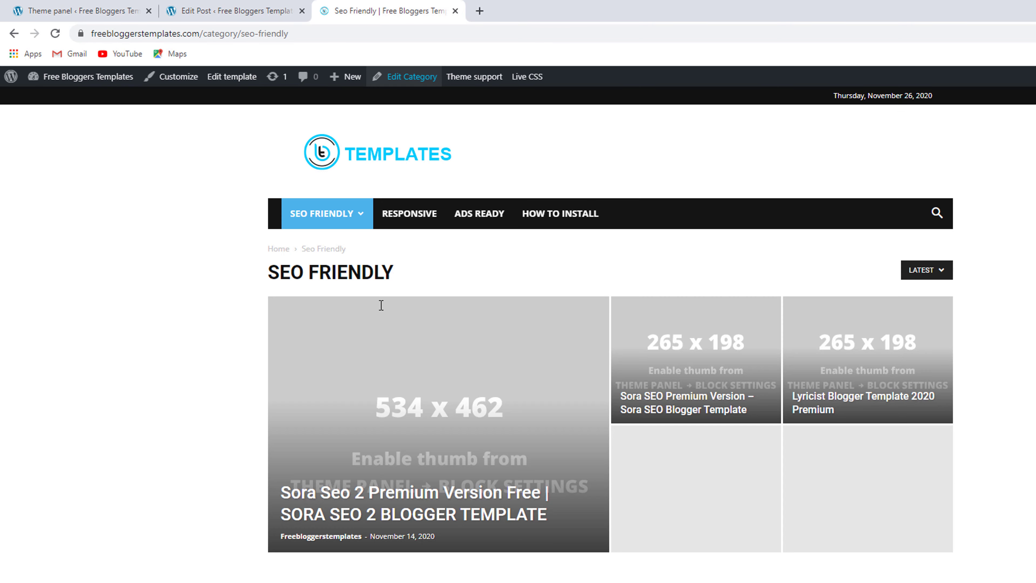
{"action": "left_click", "coordinate": [404, 424]}
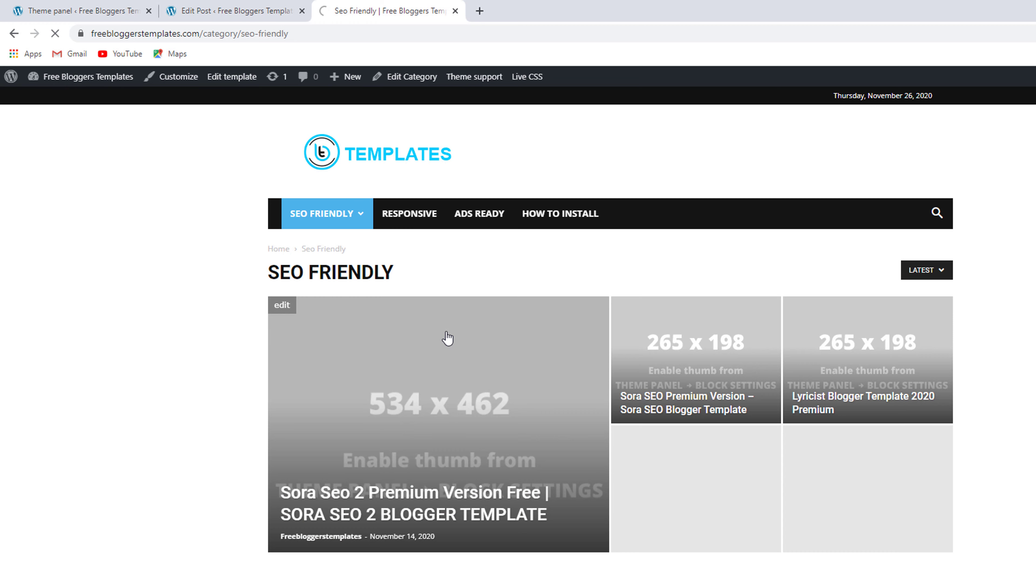
{"action": "scroll", "coordinate": [499, 428], "scroll_direction": "down", "scroll_amount": 4}
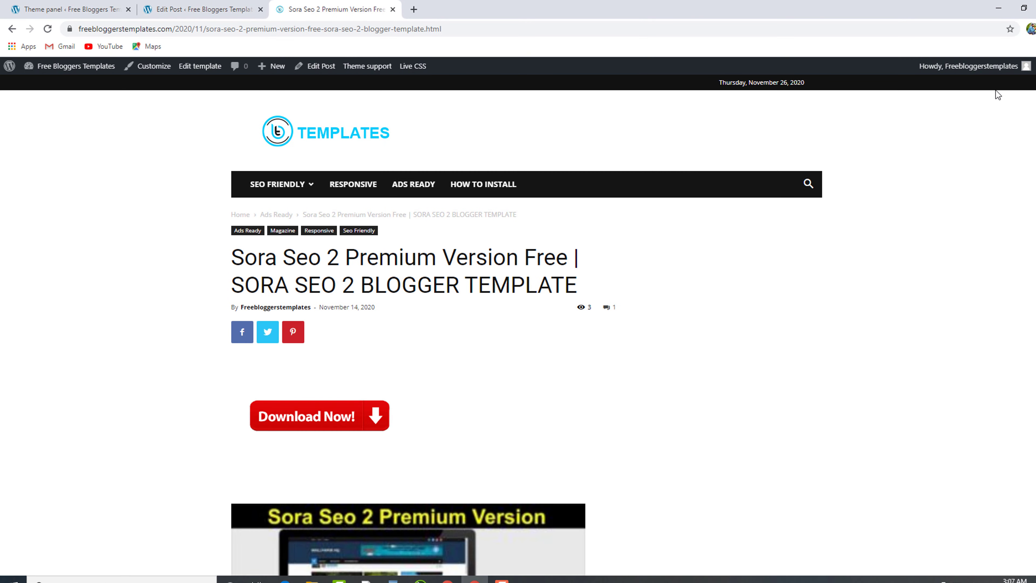
{"action": "scroll", "coordinate": [408, 326], "scroll_direction": "down", "scroll_amount": 20}
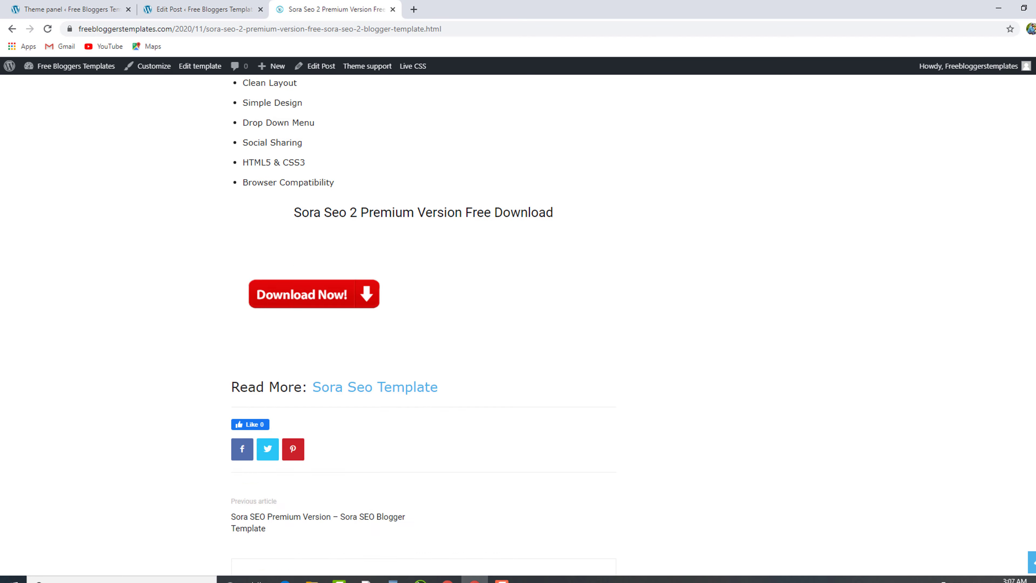
{"action": "scroll", "coordinate": [408, 326], "scroll_direction": "up", "scroll_amount": 15}
{"action": "scroll", "coordinate": [653, 88], "scroll_direction": "up", "scroll_amount": 7}
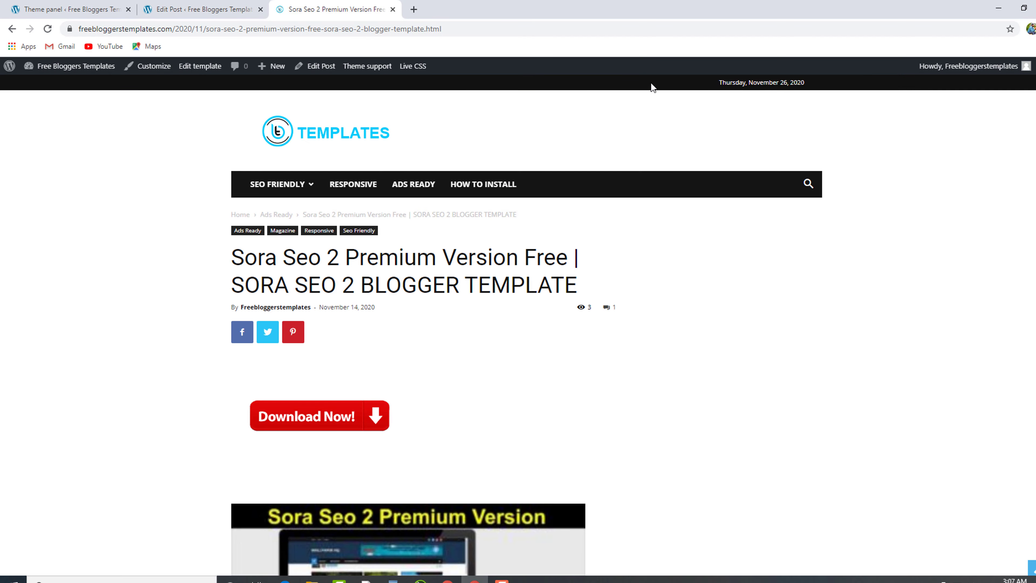
Return to the theme panel and set the site-wide default post template to Style 1.
{"action": "left_click", "coordinate": [189, 5]}
{"action": "left_click", "coordinate": [72, 9]}
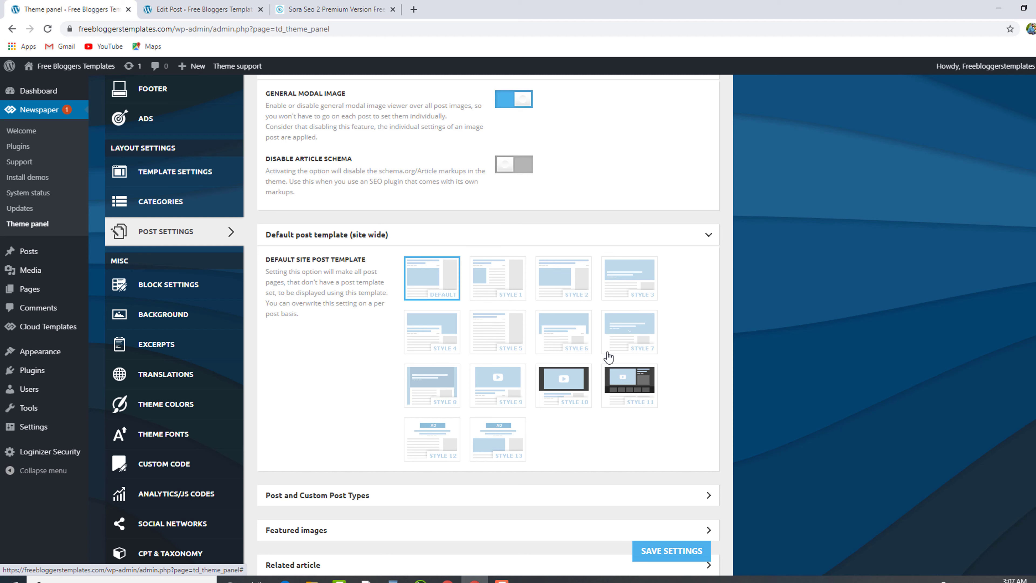
{"action": "left_click", "coordinate": [578, 394]}
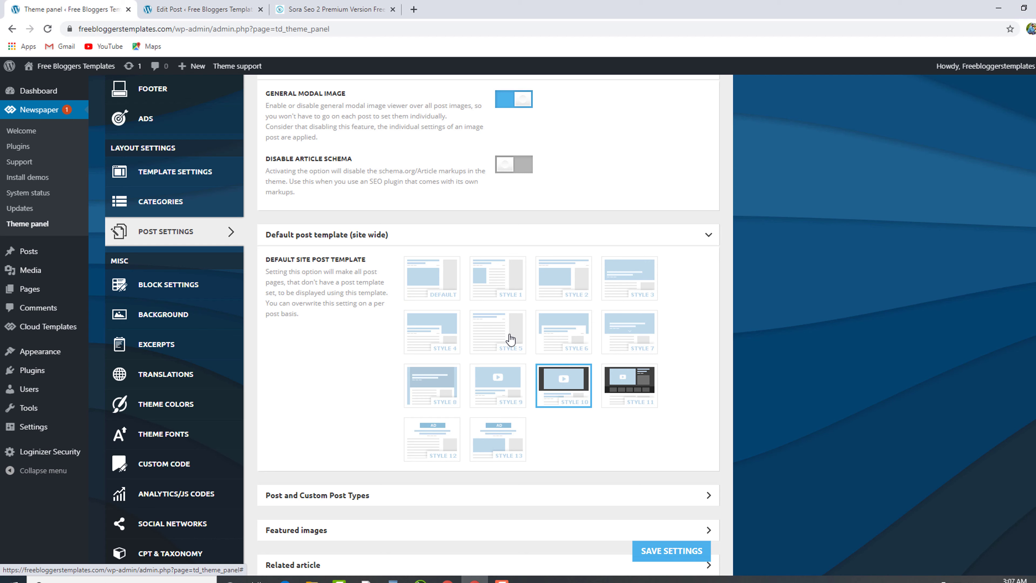
{"action": "left_click", "coordinate": [502, 283]}
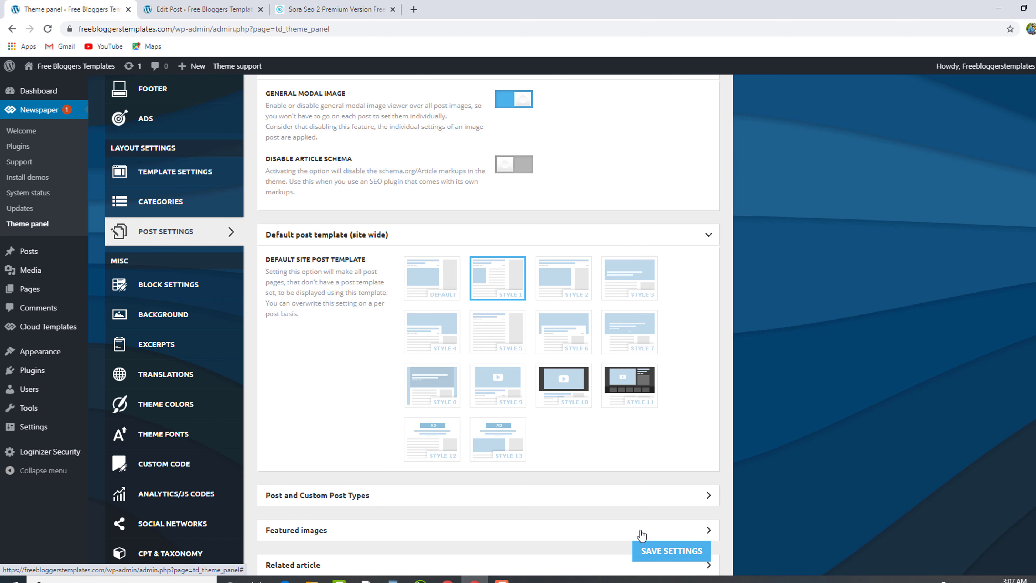
Expand the Post and Custom Post Types options and compare them with the Sora Seo 2 post page.
{"action": "scroll", "coordinate": [511, 440], "scroll_direction": "down", "scroll_amount": 1}
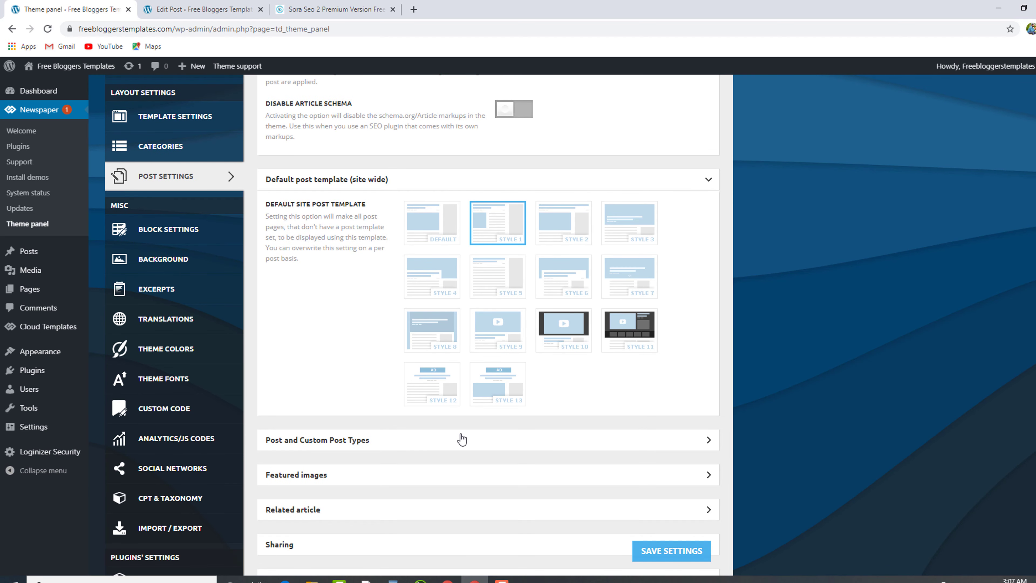
{"action": "left_click", "coordinate": [585, 445]}
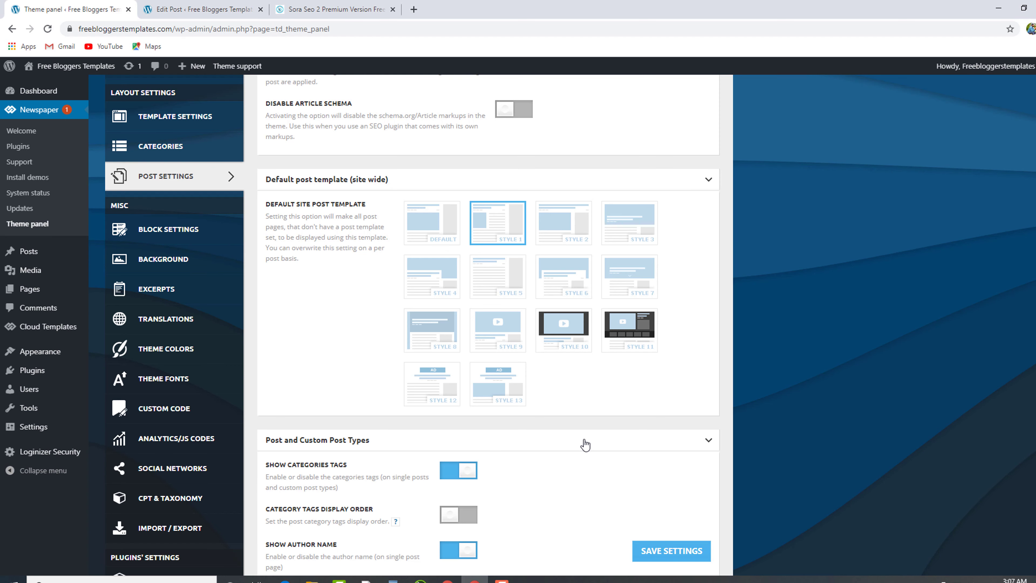
{"action": "scroll", "coordinate": [584, 444], "scroll_direction": "down", "scroll_amount": 2}
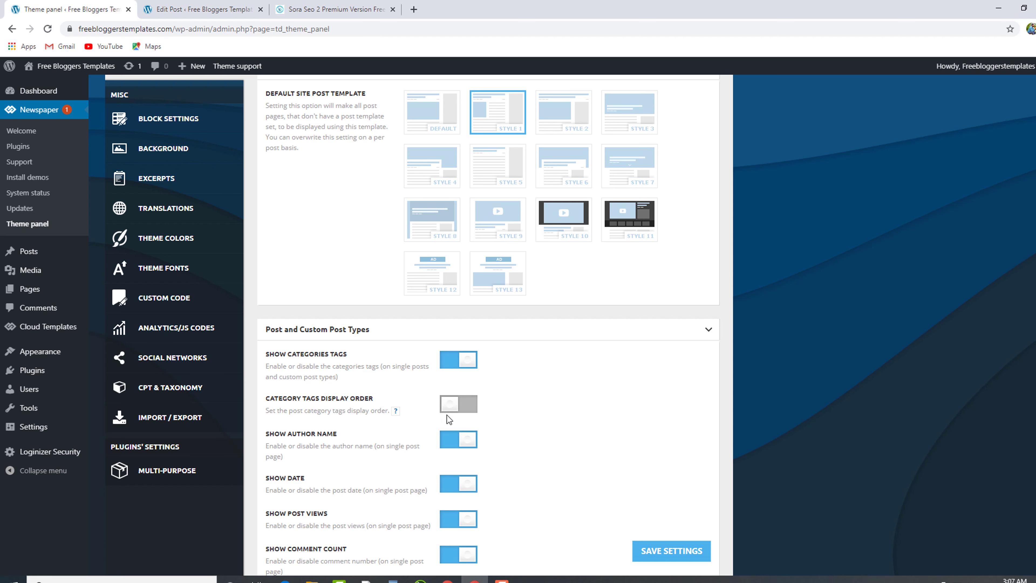
{"action": "scroll", "coordinate": [391, 409], "scroll_direction": "down", "scroll_amount": 1}
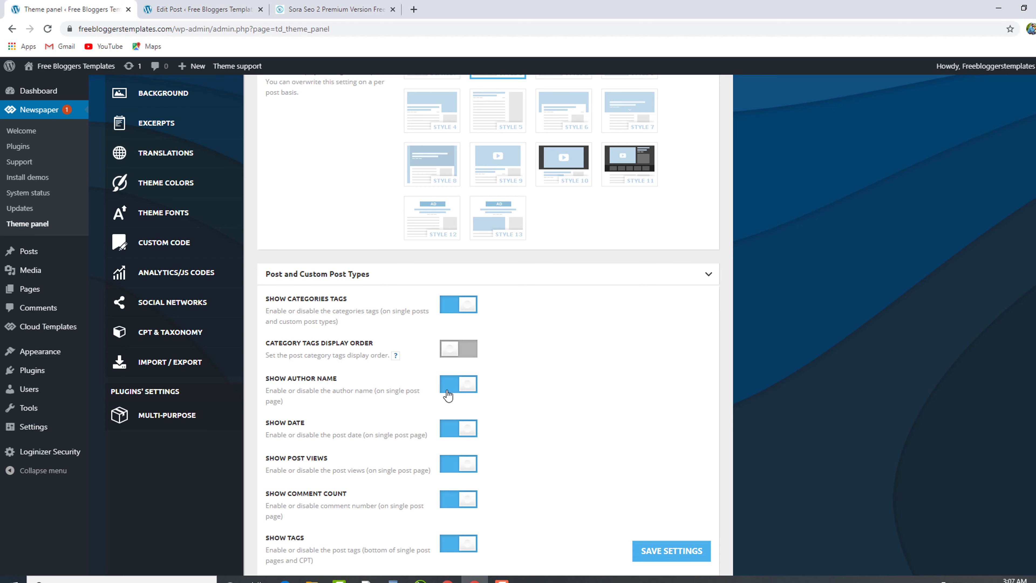
{"action": "left_click", "coordinate": [384, 5]}
{"action": "scroll", "coordinate": [493, 423], "scroll_direction": "down", "scroll_amount": 10}
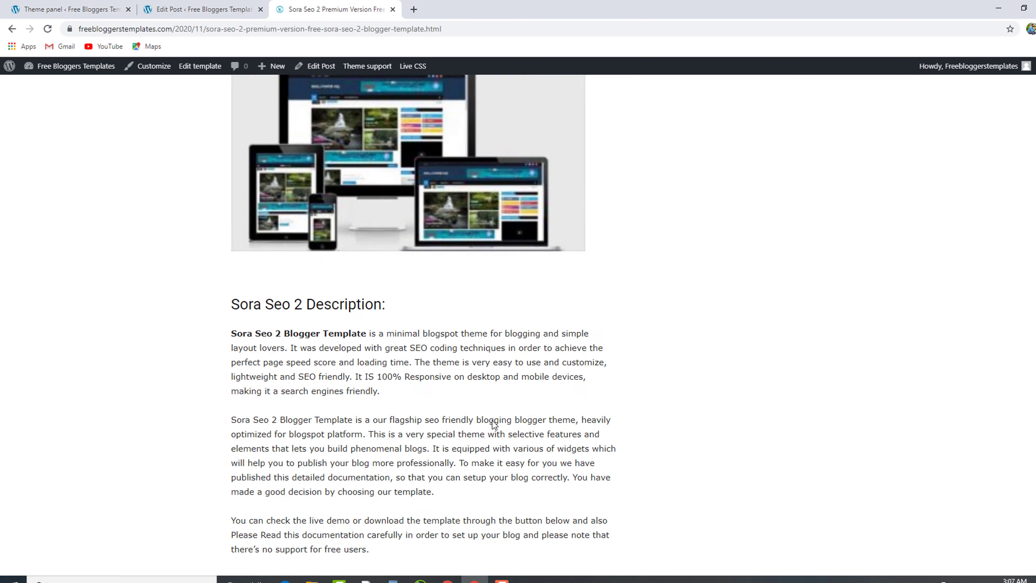
{"action": "scroll", "coordinate": [491, 420], "scroll_direction": "down", "scroll_amount": 15}
{"action": "key", "text": "ctrl+shift+Tab"}
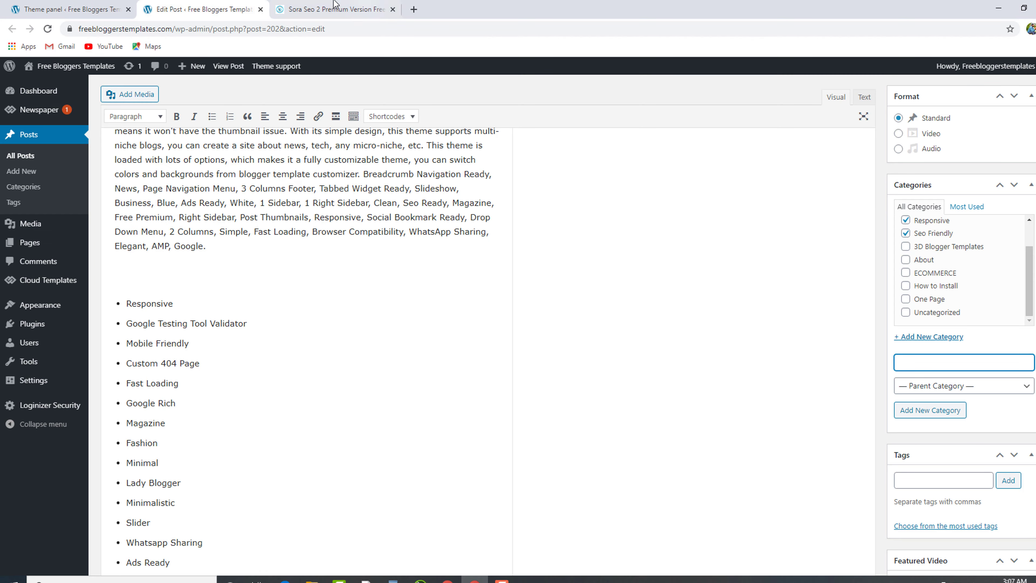
{"action": "key", "text": "ctrl+shift+Tab"}
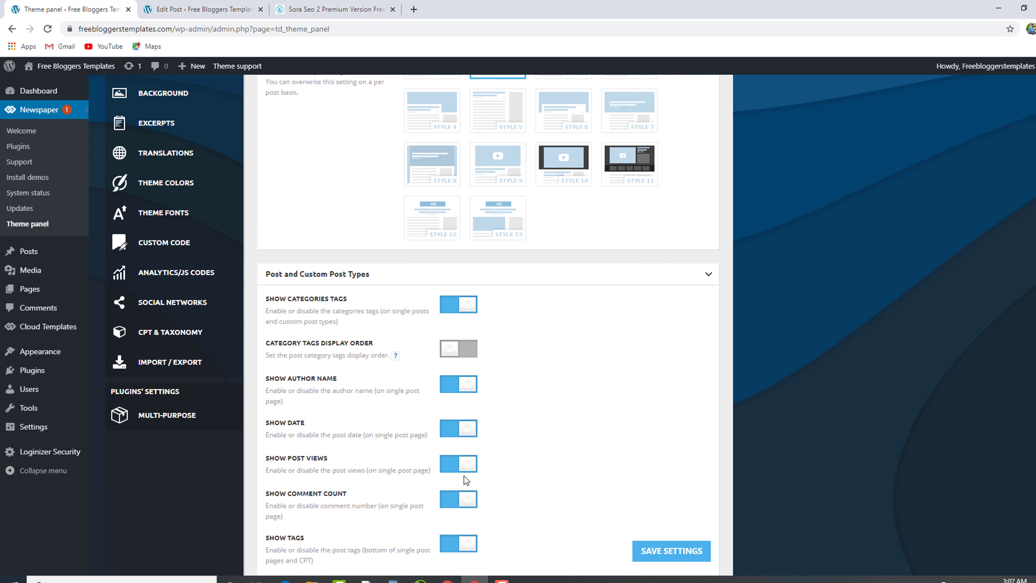
Turn off Show Author Name for single posts and check the header details on the Sora Seo 2 post page.
{"action": "scroll", "coordinate": [463, 475], "scroll_direction": "down", "scroll_amount": 3}
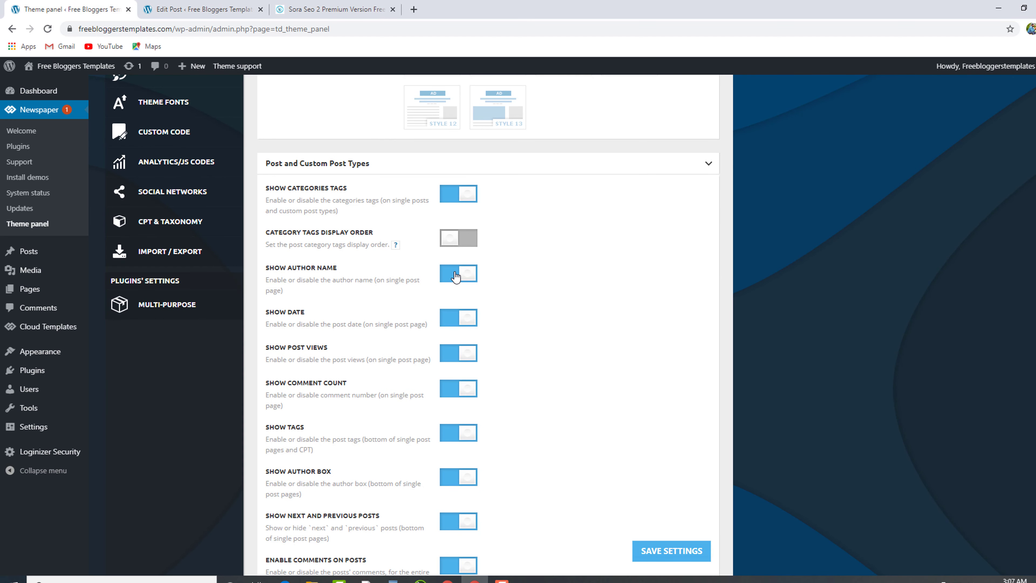
{"action": "left_click", "coordinate": [451, 282]}
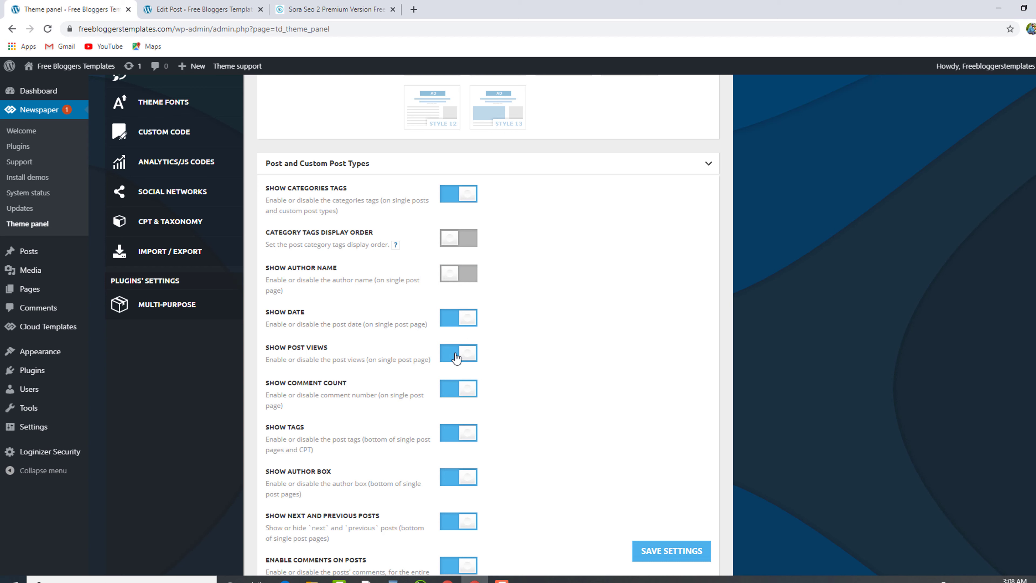
{"action": "left_click", "coordinate": [335, 9]}
{"action": "scroll", "coordinate": [590, 98], "scroll_direction": "up", "scroll_amount": 15}
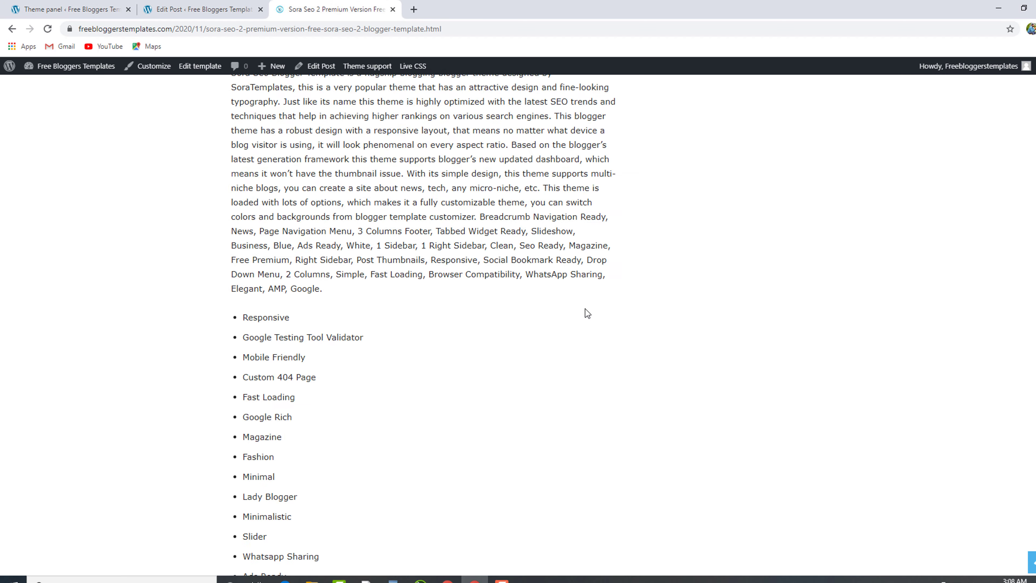
{"action": "scroll", "coordinate": [588, 313], "scroll_direction": "up", "scroll_amount": 15}
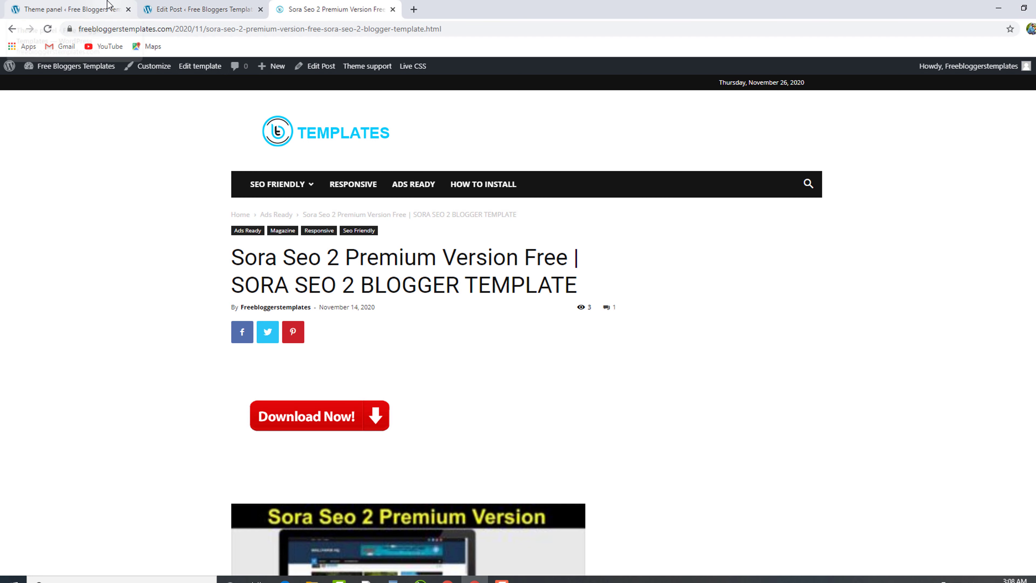
{"action": "key", "text": "ctrl+1"}
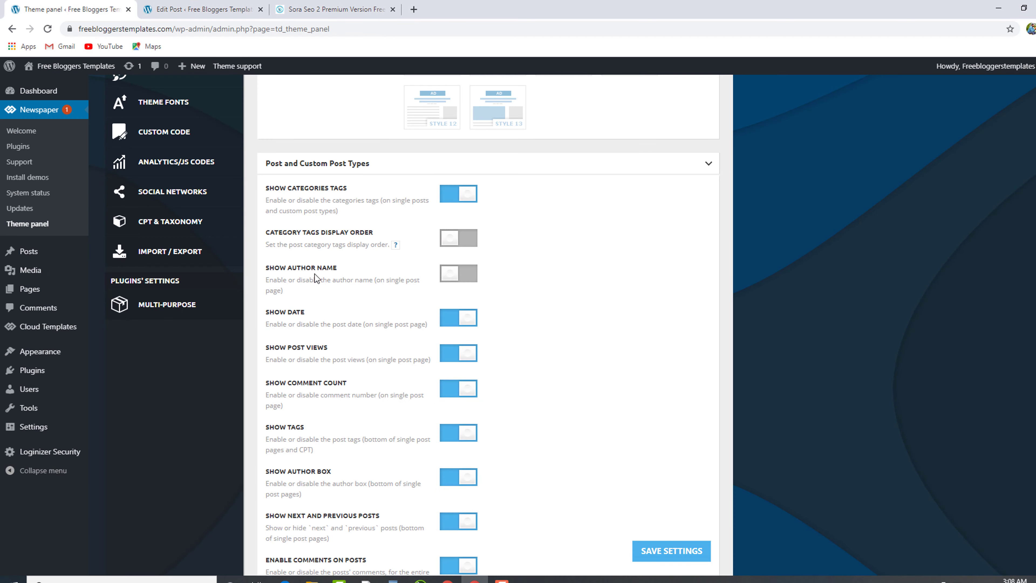
Disable Show Post Views, Show Tags and Show Author Box for posts, and turn Show Author Name back on.
{"action": "scroll", "coordinate": [412, 464], "scroll_direction": "down", "scroll_amount": 1}
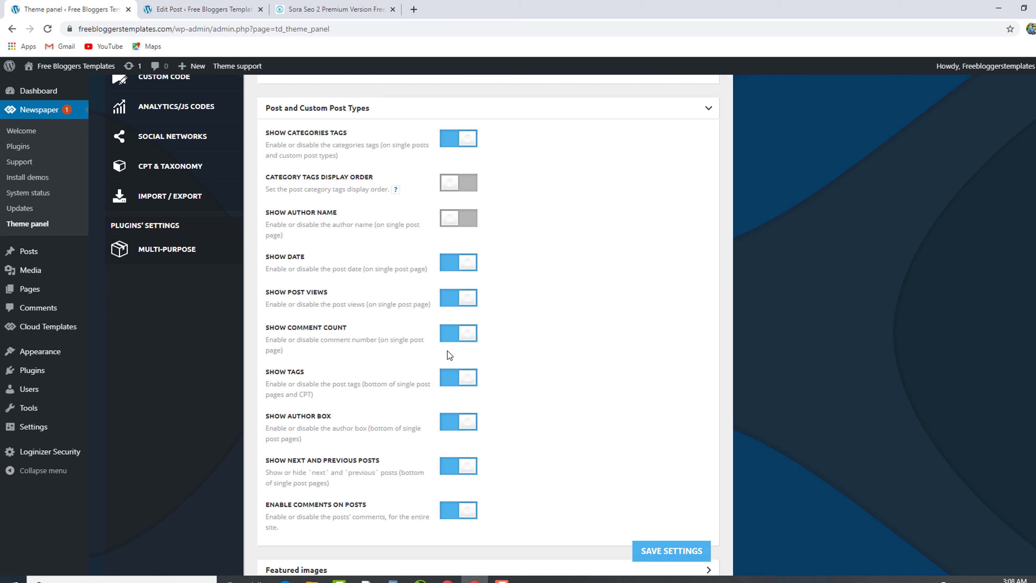
{"action": "left_click", "coordinate": [448, 300]}
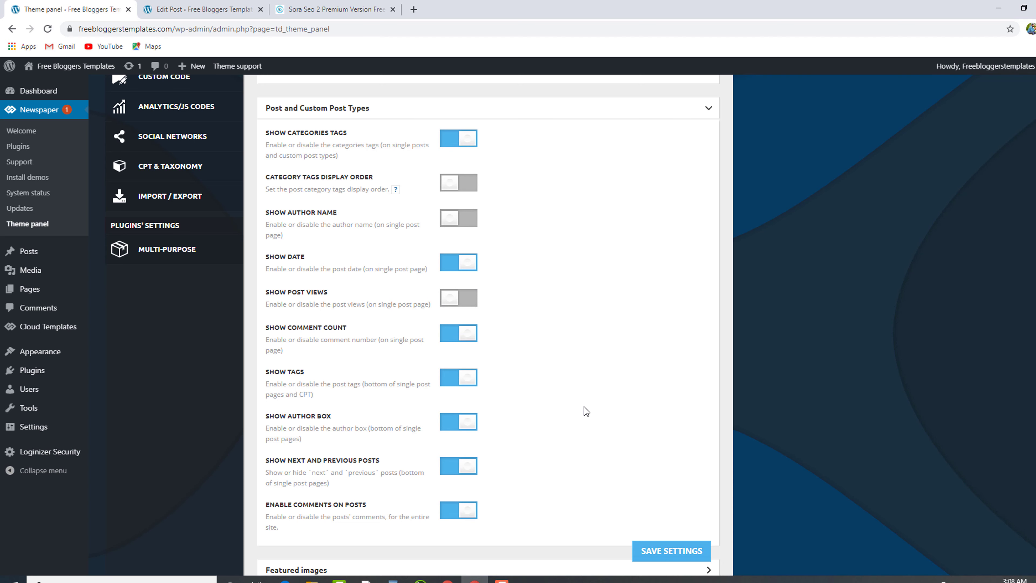
{"action": "scroll", "coordinate": [584, 407], "scroll_direction": "down", "scroll_amount": 1}
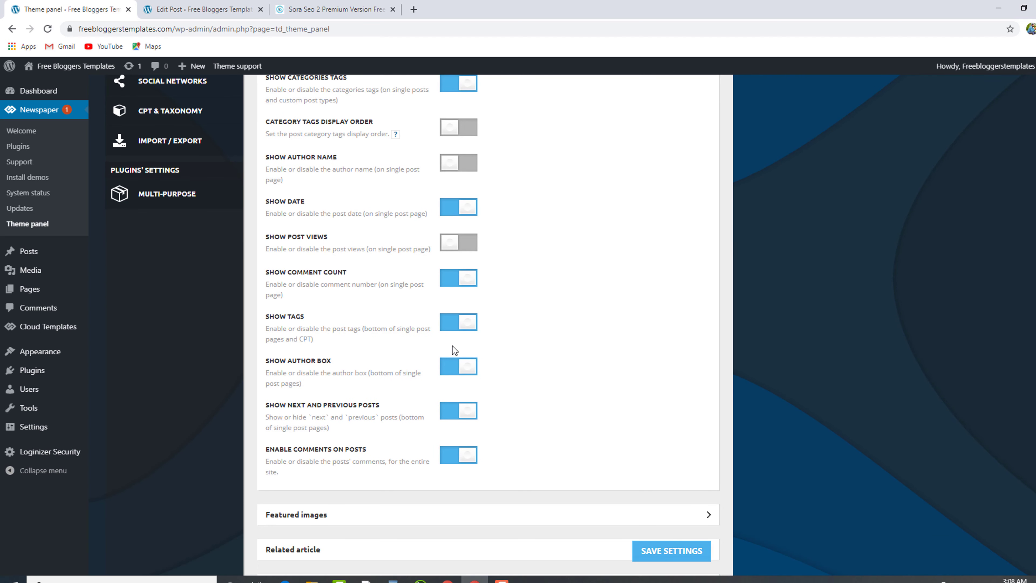
{"action": "left_click", "coordinate": [463, 331]}
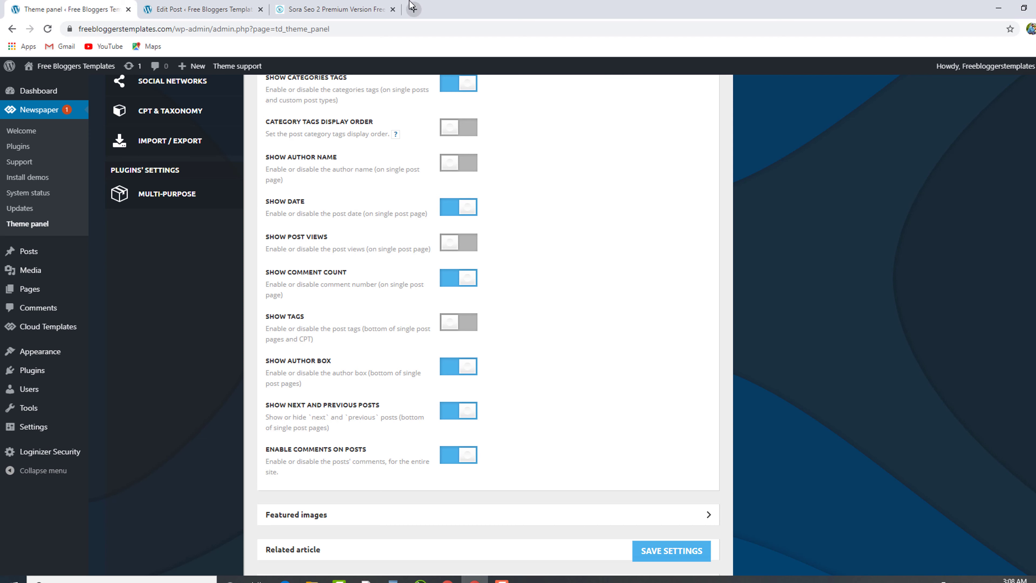
{"action": "left_click", "coordinate": [457, 371]}
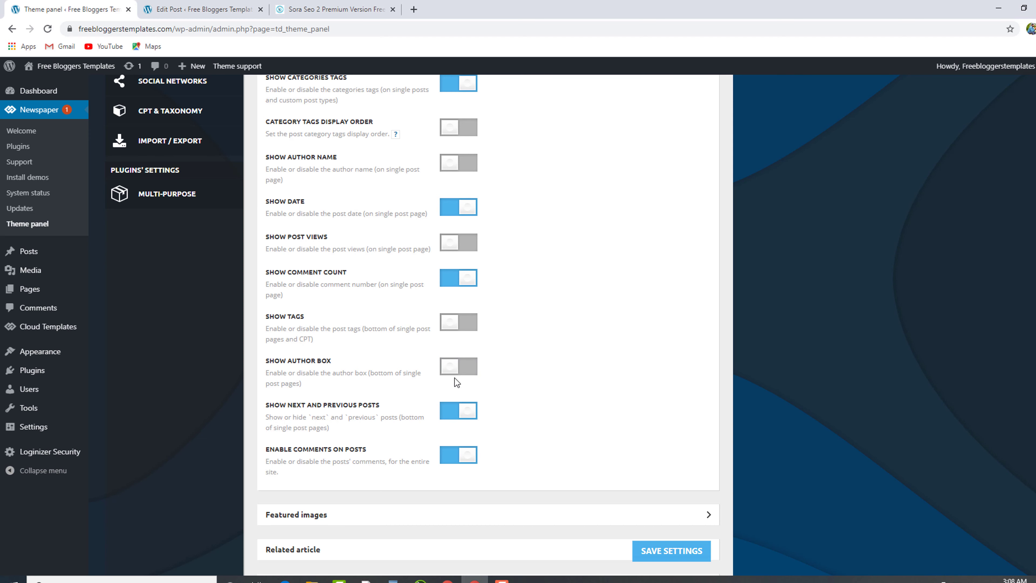
{"action": "scroll", "coordinate": [434, 281], "scroll_direction": "up", "scroll_amount": 1}
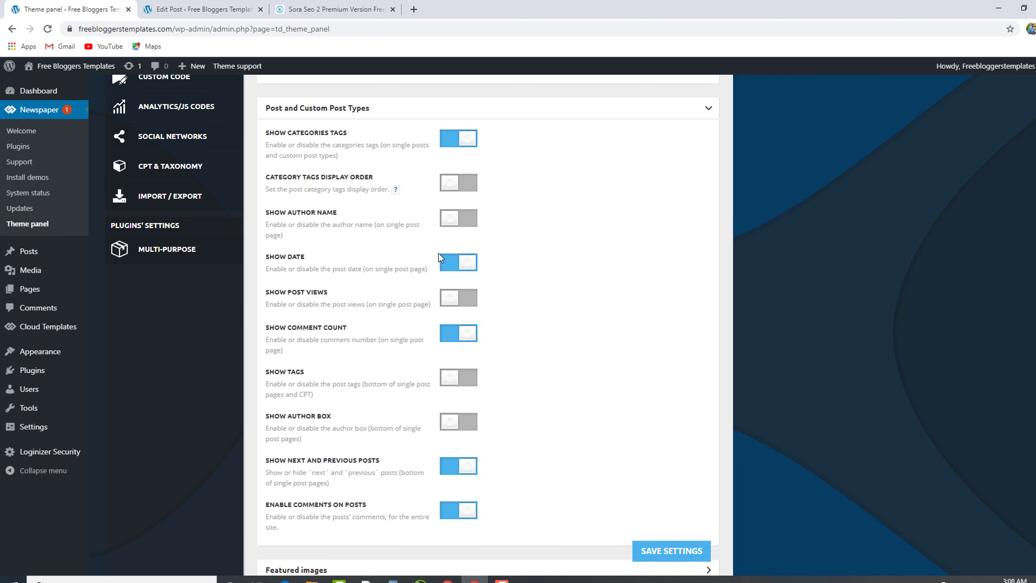
{"action": "left_click", "coordinate": [474, 222]}
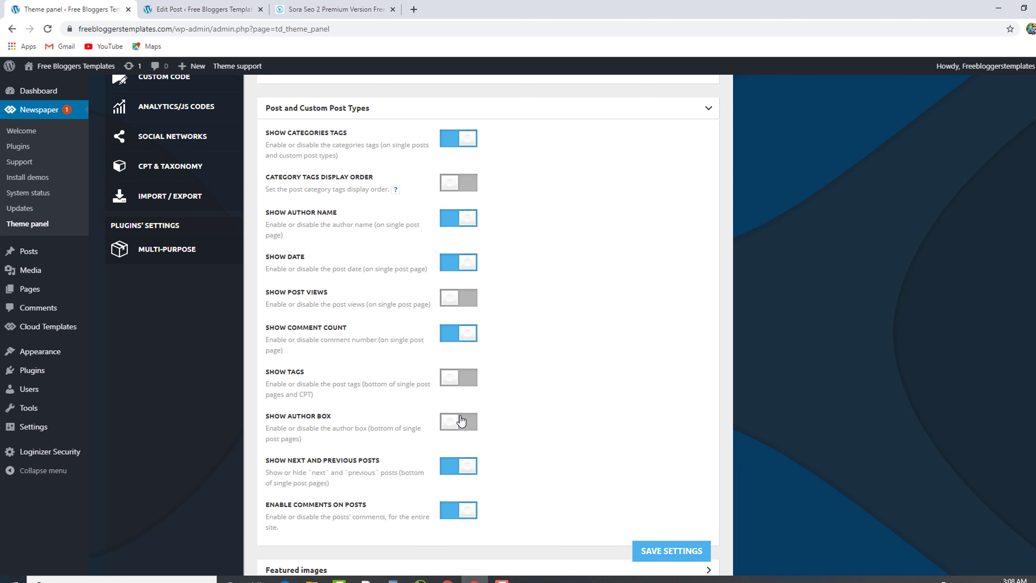
Review the remaining post type options, expand Featured images and examine its display, placeholder and lightbox options.
{"action": "scroll", "coordinate": [462, 420], "scroll_direction": "down", "scroll_amount": 2}
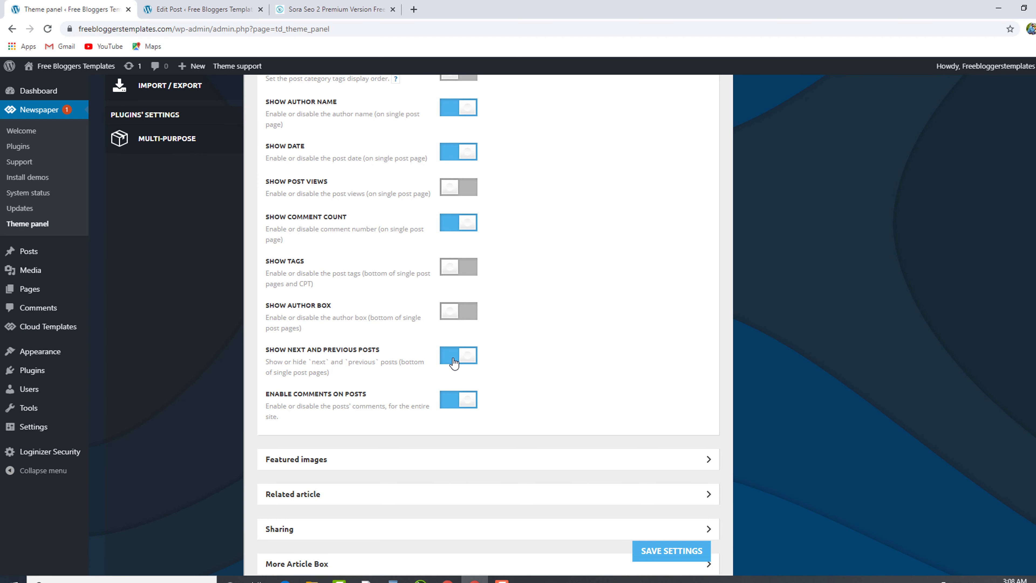
{"action": "scroll", "coordinate": [414, 414], "scroll_direction": "down", "scroll_amount": 1}
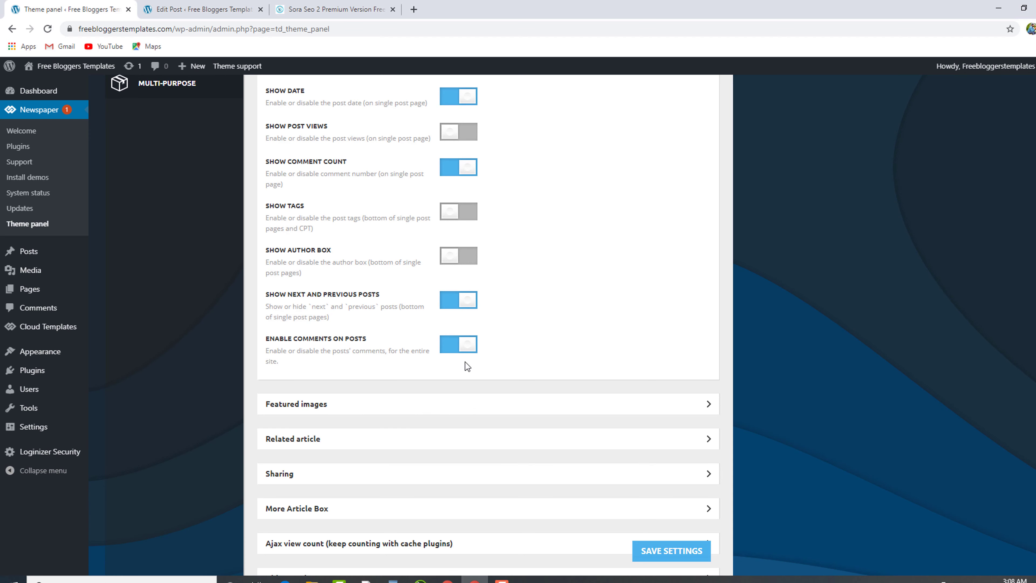
{"action": "scroll", "coordinate": [467, 366], "scroll_direction": "down", "scroll_amount": 2}
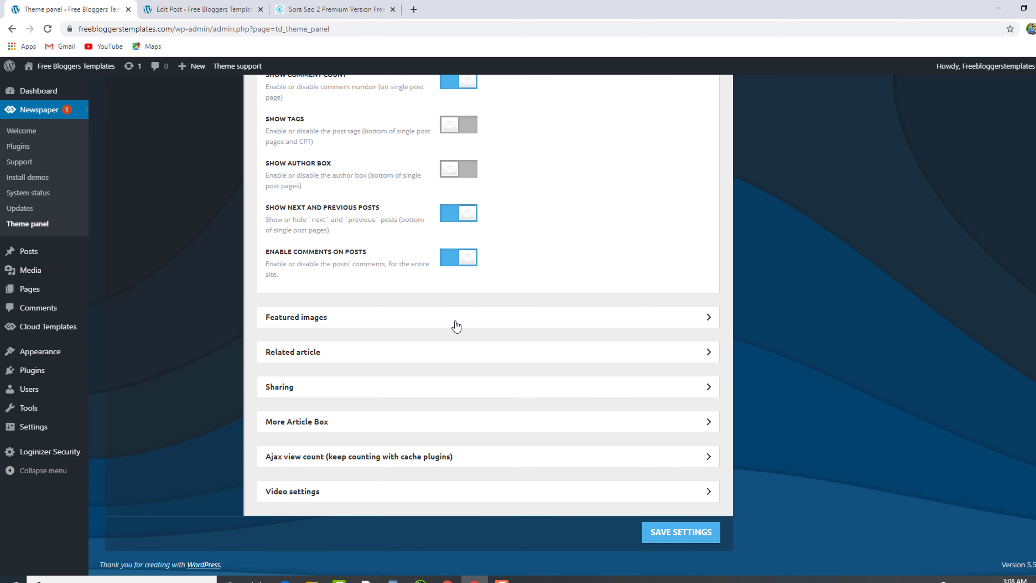
{"action": "left_click", "coordinate": [718, 321]}
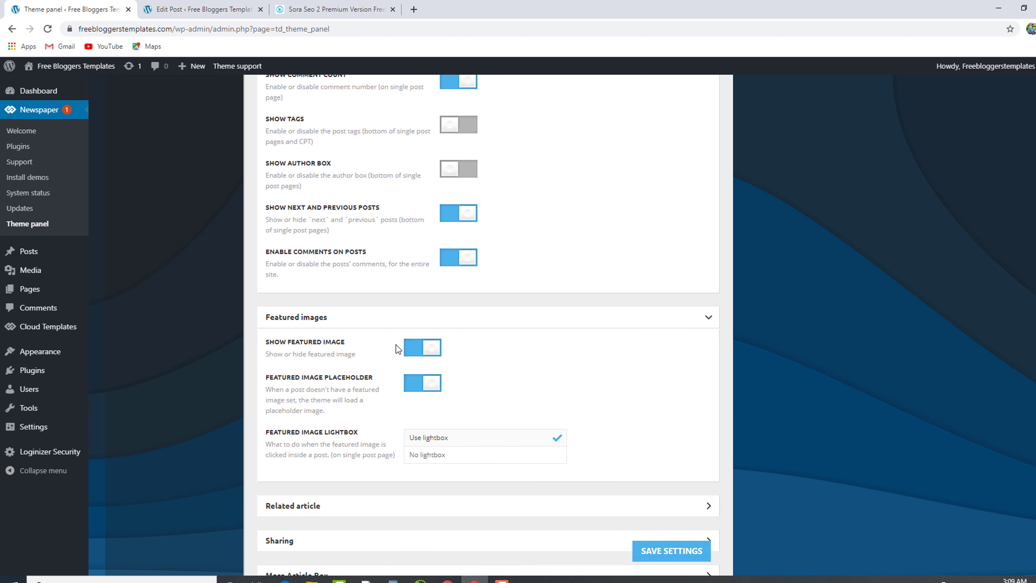
{"action": "scroll", "coordinate": [490, 374], "scroll_direction": "down", "scroll_amount": 3}
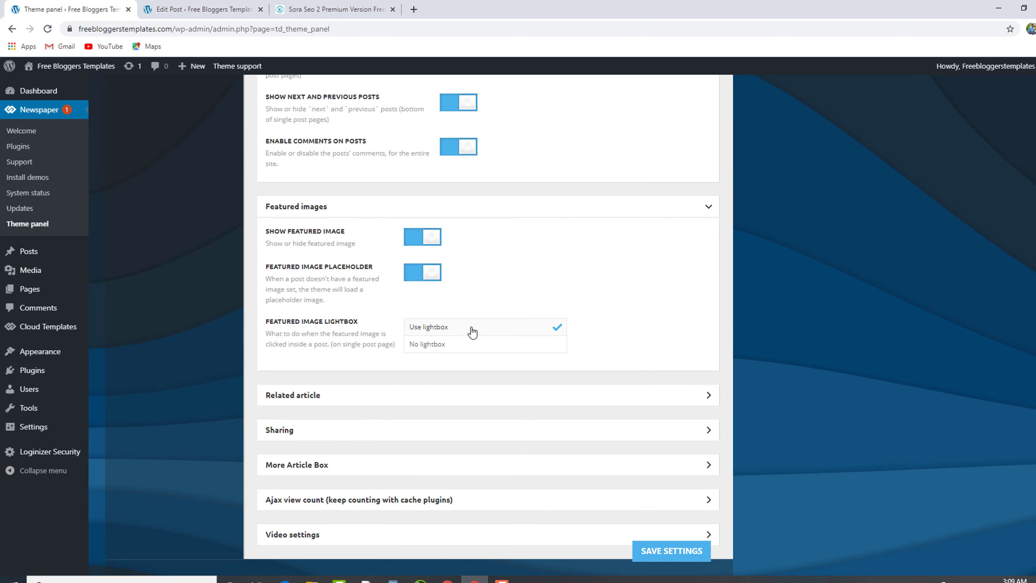
{"action": "scroll", "coordinate": [522, 454], "scroll_direction": "down", "scroll_amount": 1}
Expand the Related article options and examine how related posts are picked and how many rows are shown.
{"action": "left_click", "coordinate": [710, 362]}
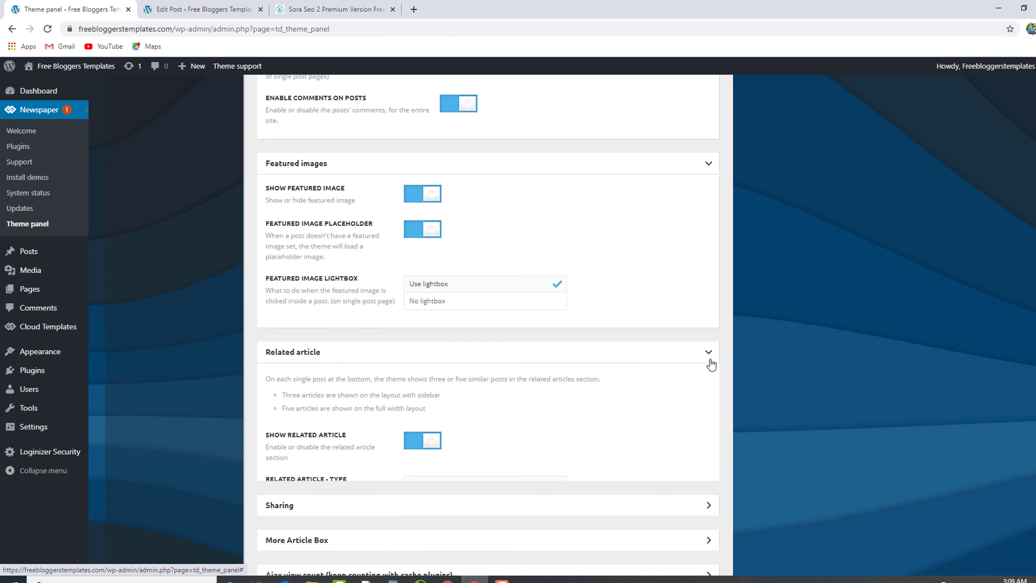
{"action": "scroll", "coordinate": [635, 368], "scroll_direction": "down", "scroll_amount": 3}
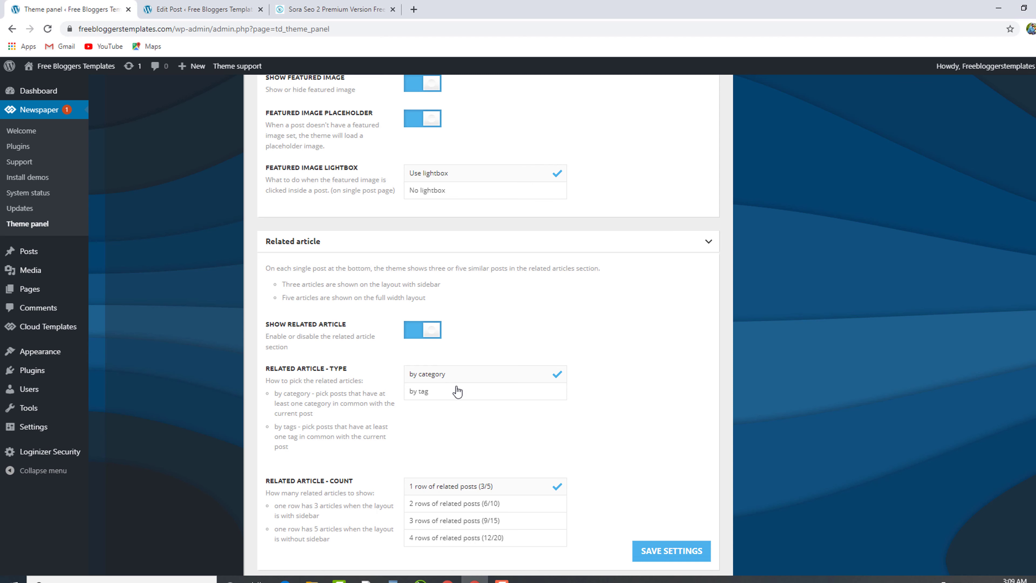
{"action": "scroll", "coordinate": [339, 433], "scroll_direction": "down", "scroll_amount": 1}
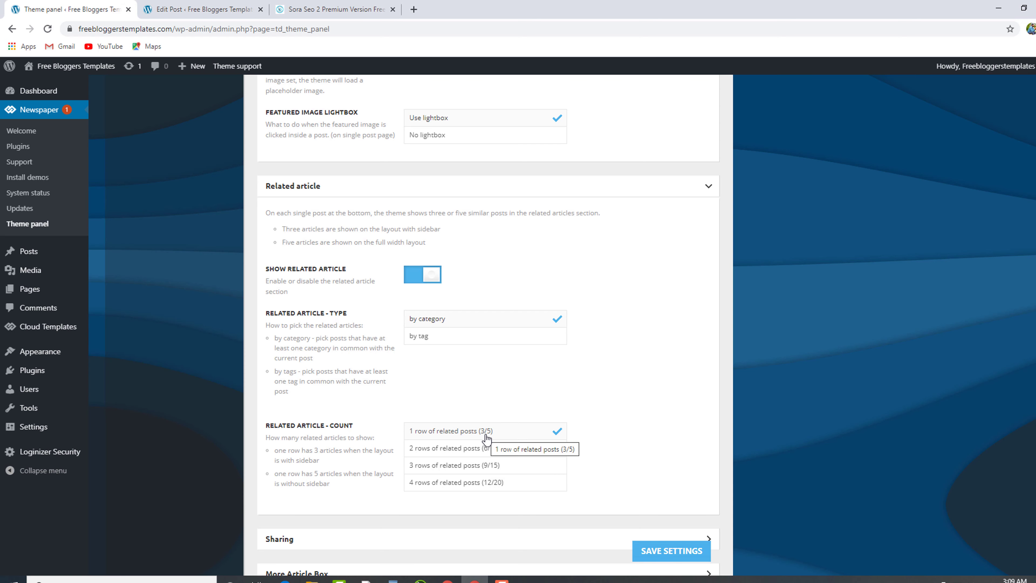
{"action": "scroll", "coordinate": [603, 429], "scroll_direction": "down", "scroll_amount": 3}
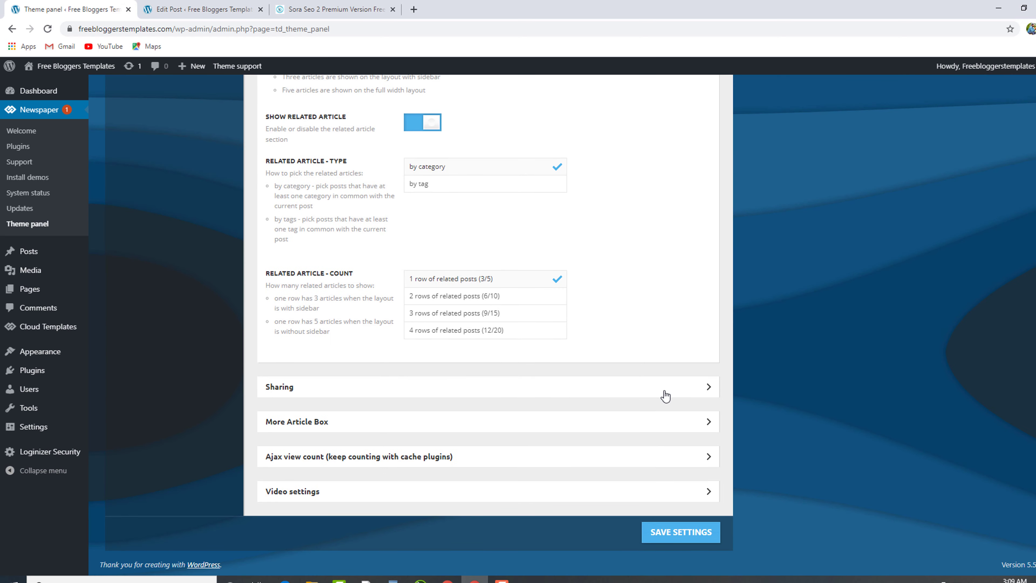
Expand the Sharing options, compare them with the share buttons on the Sora Seo 2 post page, and return to the theme panel.
{"action": "left_click", "coordinate": [663, 393]}
{"action": "scroll", "coordinate": [602, 399], "scroll_direction": "down", "scroll_amount": 4}
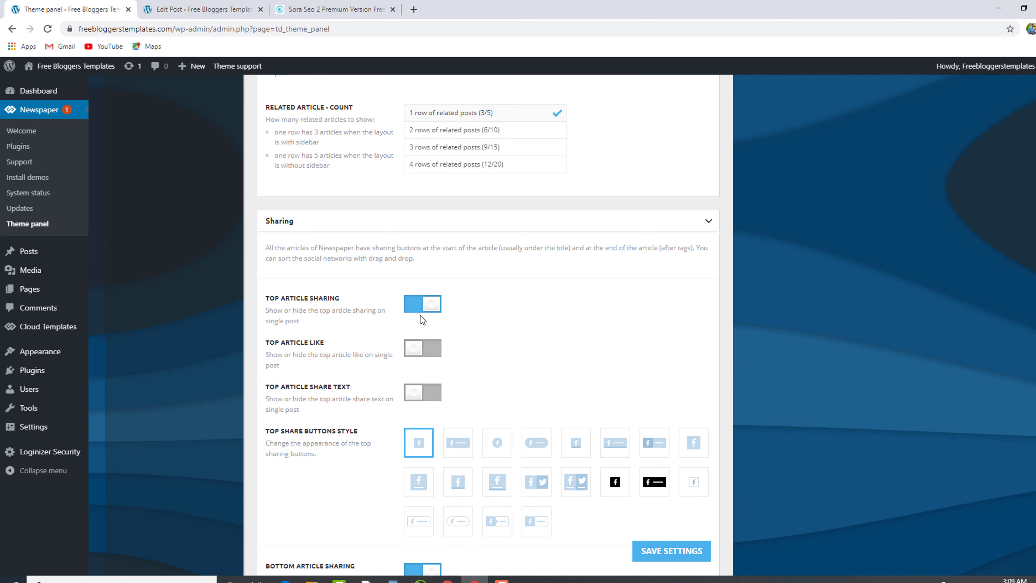
{"action": "left_click", "coordinate": [373, 5]}
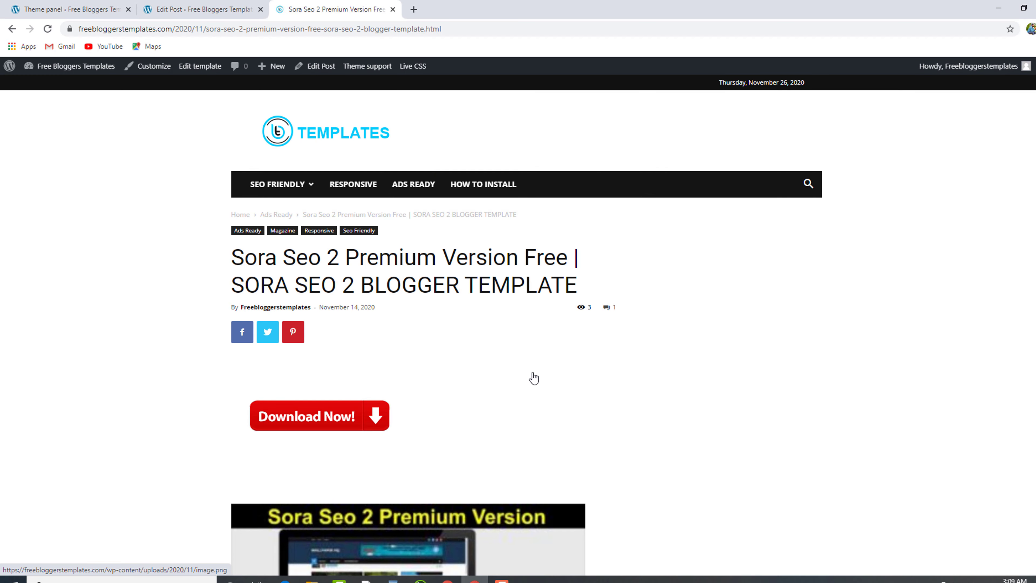
{"action": "scroll", "coordinate": [626, 477], "scroll_direction": "down", "scroll_amount": 10}
{"action": "scroll", "coordinate": [626, 475], "scroll_direction": "down", "scroll_amount": 15}
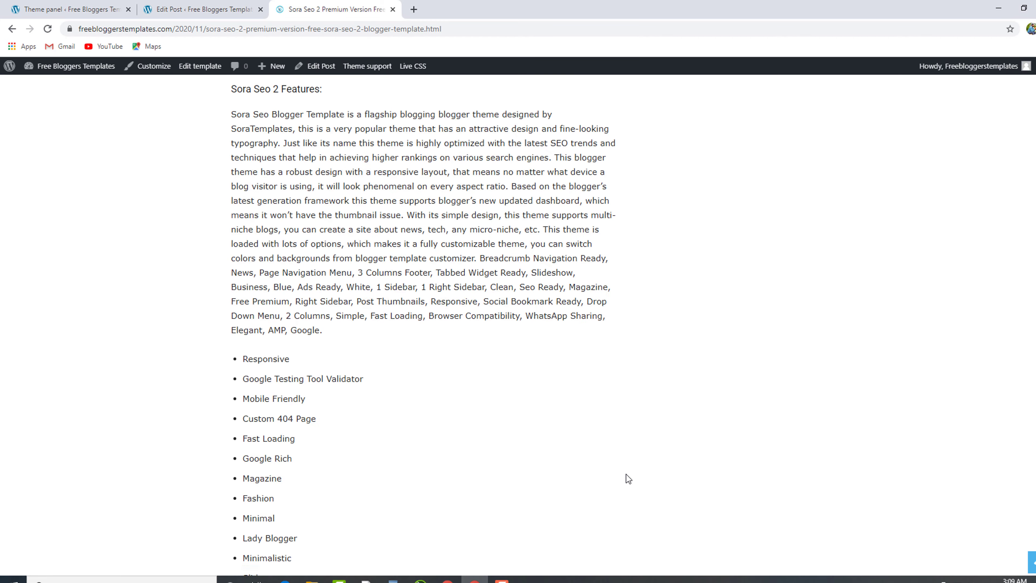
{"action": "left_click", "coordinate": [70, 9]}
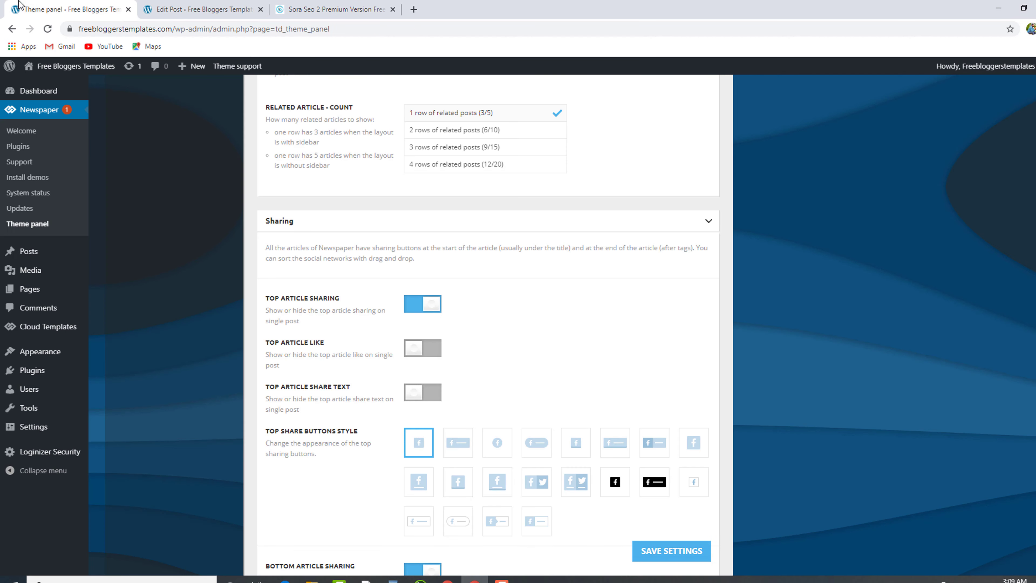
Disable Top Article Sharing and compare the remaining sharing options with the share buttons on the Sora Seo 2 post page.
{"action": "scroll", "coordinate": [502, 443], "scroll_direction": "down", "scroll_amount": 1}
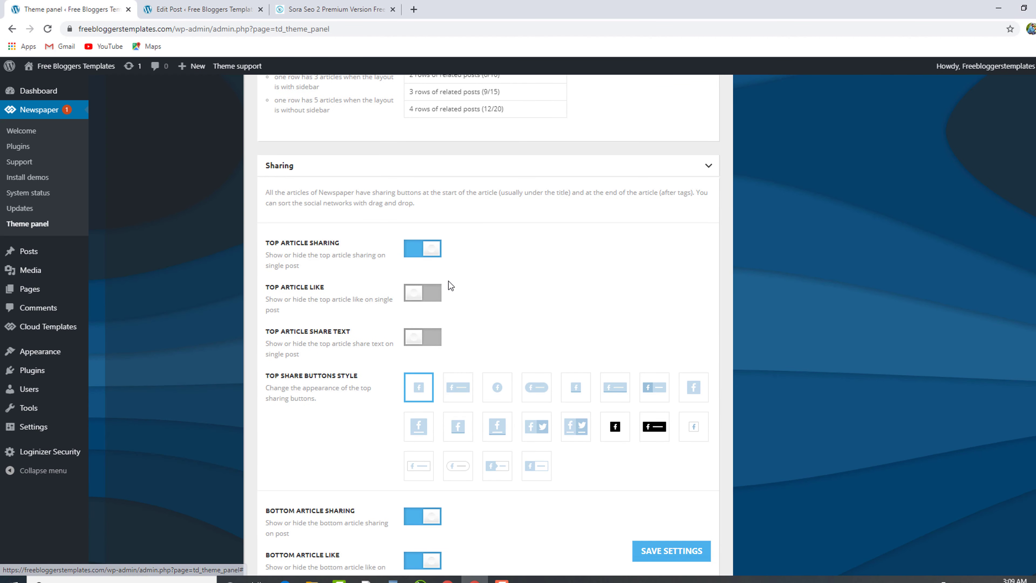
{"action": "left_click", "coordinate": [420, 249]}
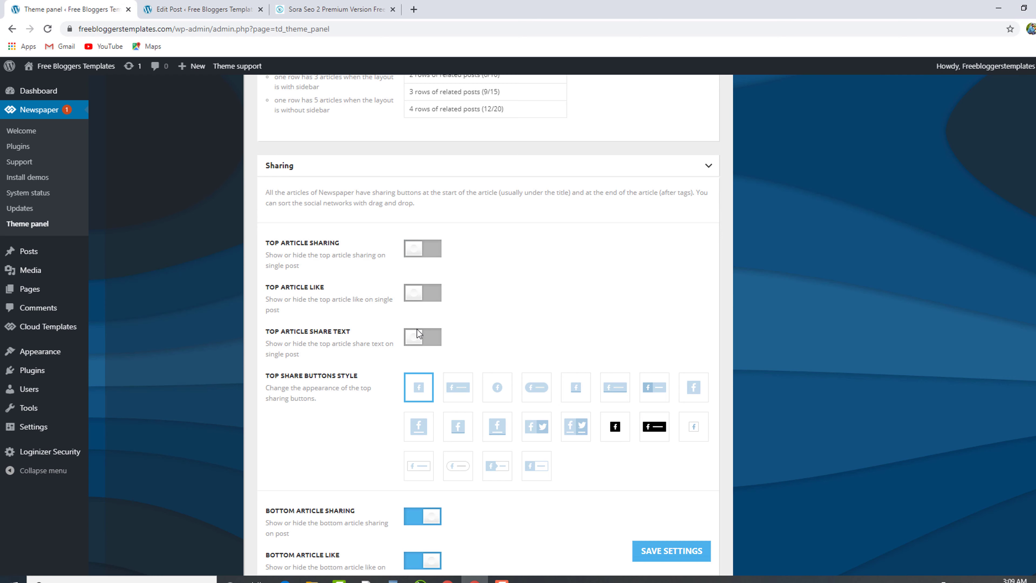
{"action": "scroll", "coordinate": [477, 366], "scroll_direction": "down", "scroll_amount": 2}
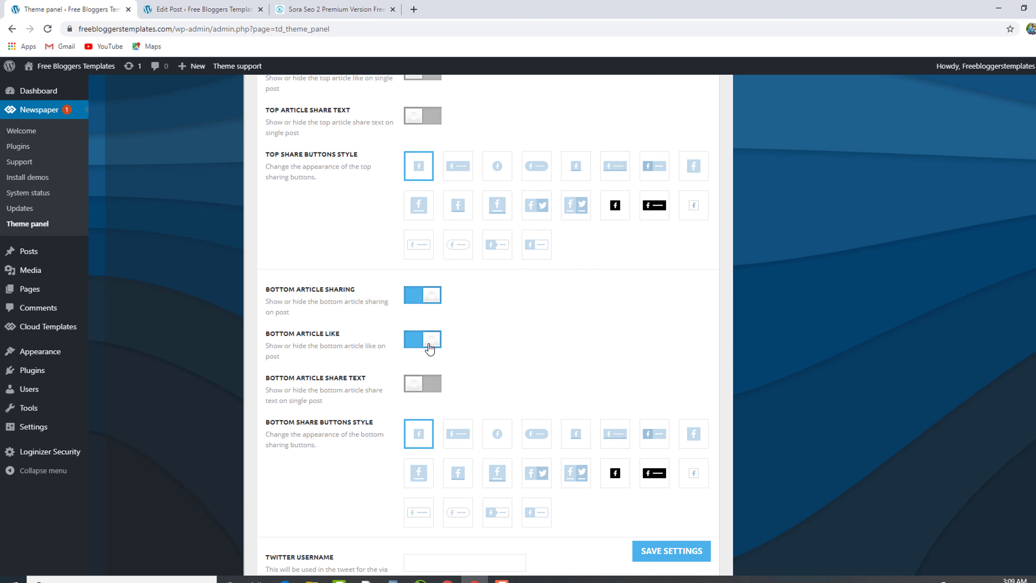
{"action": "scroll", "coordinate": [430, 349], "scroll_direction": "up", "scroll_amount": 6}
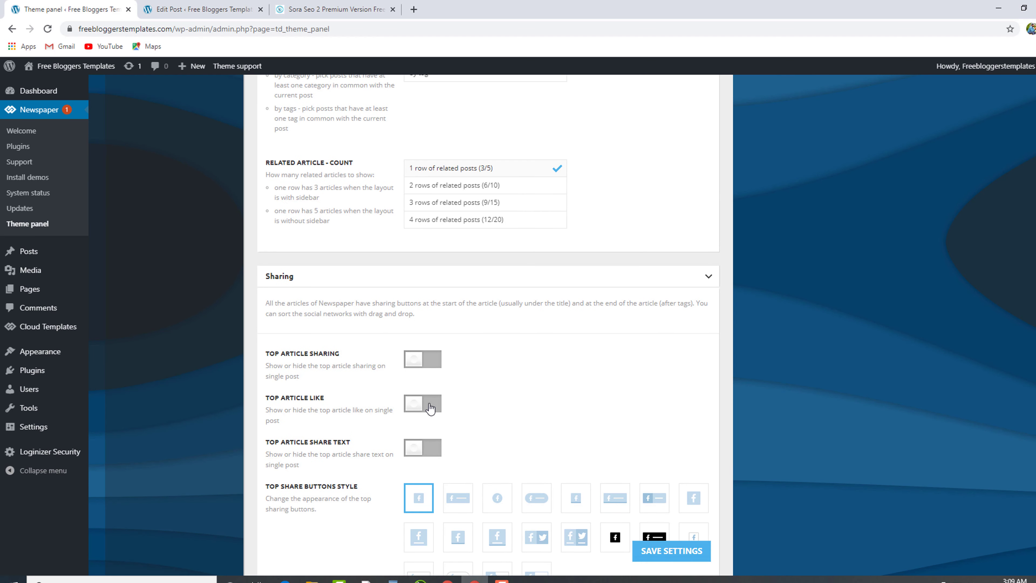
{"action": "scroll", "coordinate": [431, 411], "scroll_direction": "down", "scroll_amount": 1}
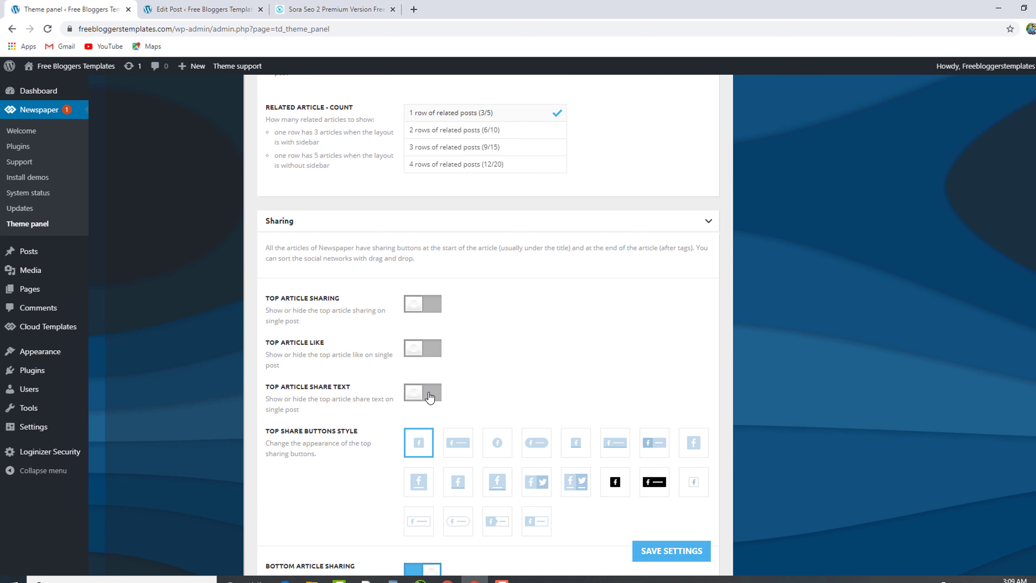
{"action": "scroll", "coordinate": [536, 388], "scroll_direction": "down", "scroll_amount": 2}
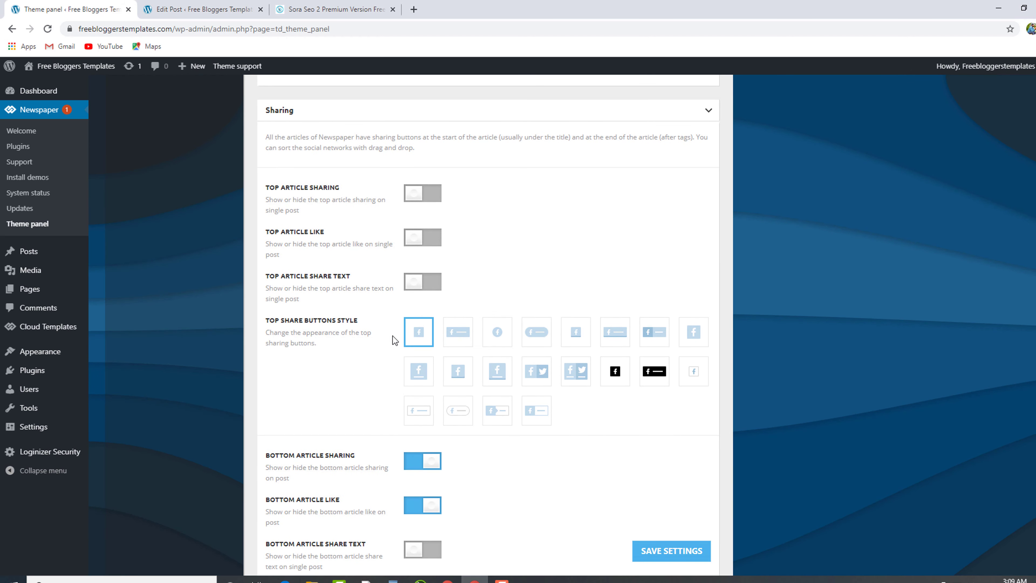
{"action": "left_click", "coordinate": [332, 8]}
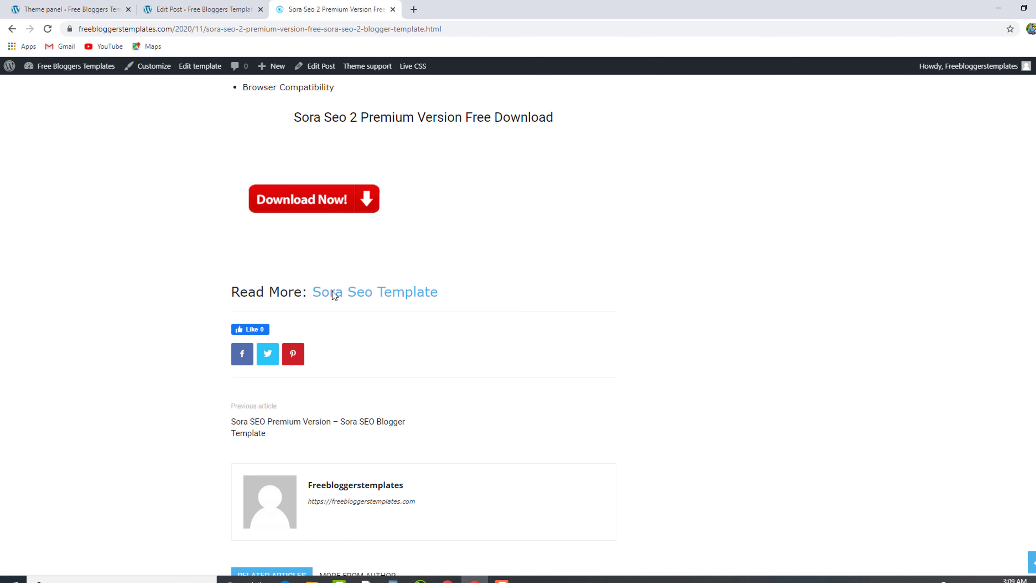
{"action": "left_click", "coordinate": [204, 9]}
{"action": "left_click", "coordinate": [72, 9]}
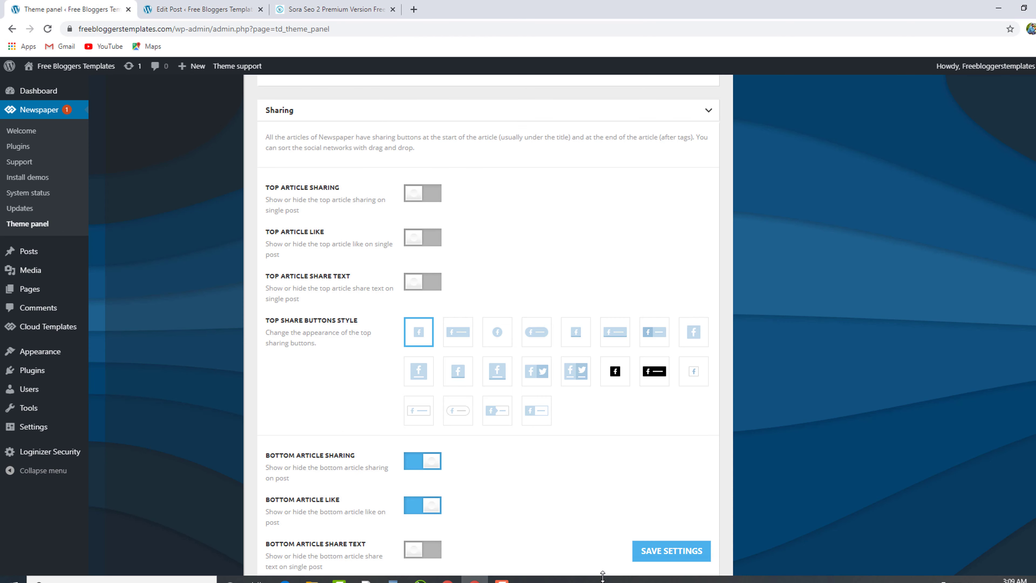
Try two other top share button styles and return to the first style.
{"action": "left_click", "coordinate": [591, 379]}
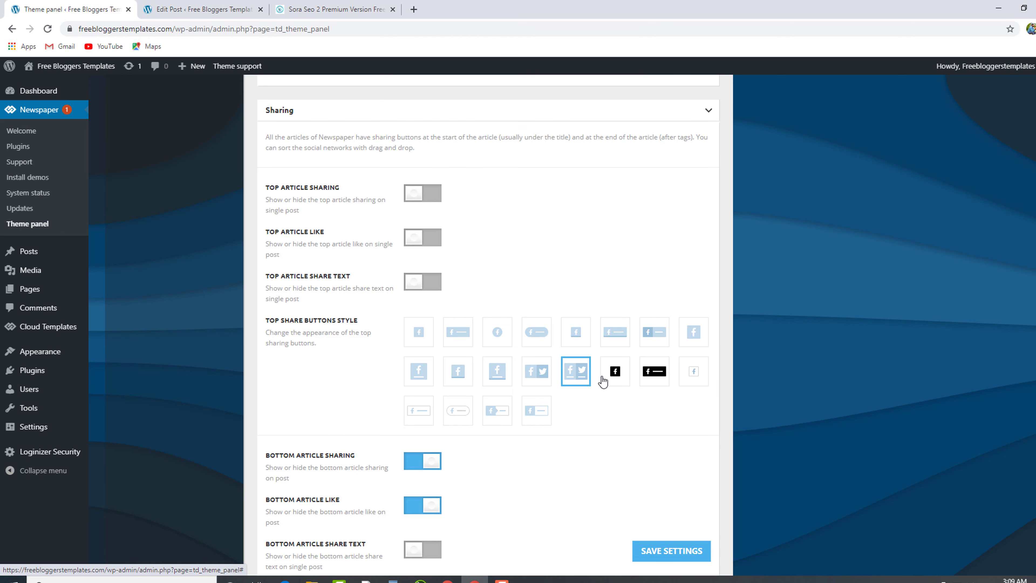
{"action": "left_click", "coordinate": [648, 376]}
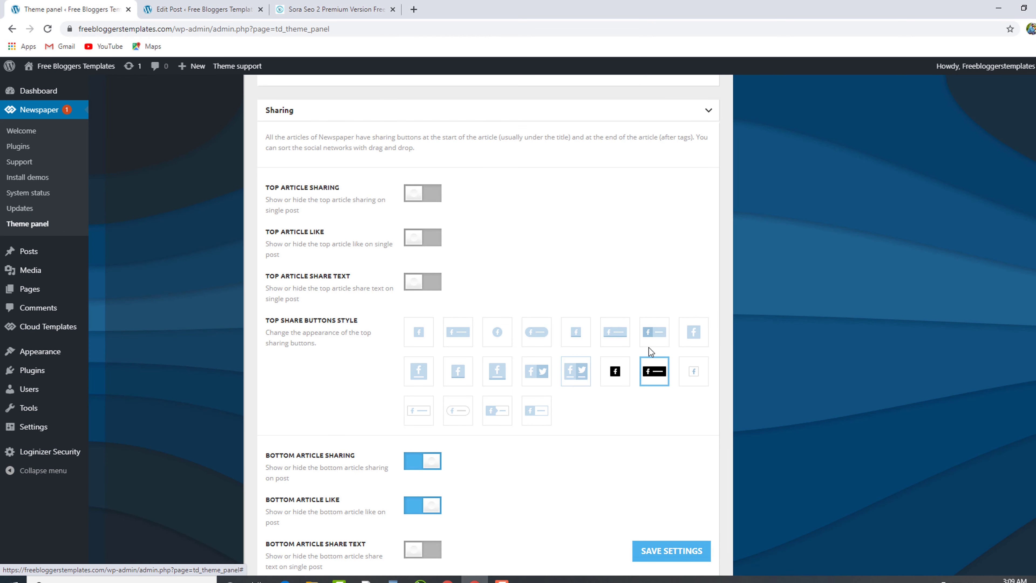
{"action": "left_click", "coordinate": [427, 339]}
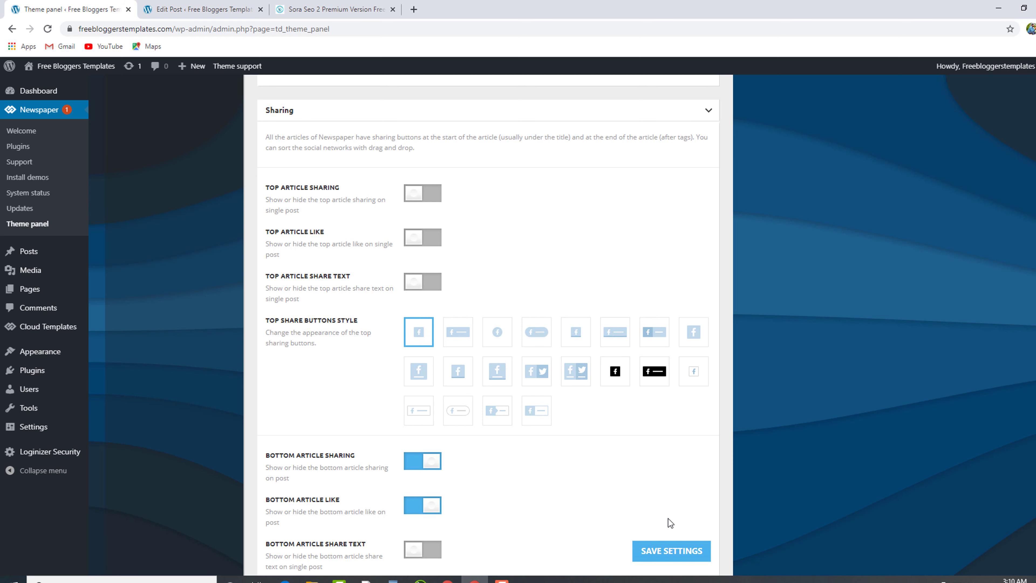
Activate telegram among the social networks for sharing and save the theme settings.
{"action": "scroll", "coordinate": [668, 518], "scroll_direction": "down", "scroll_amount": 12}
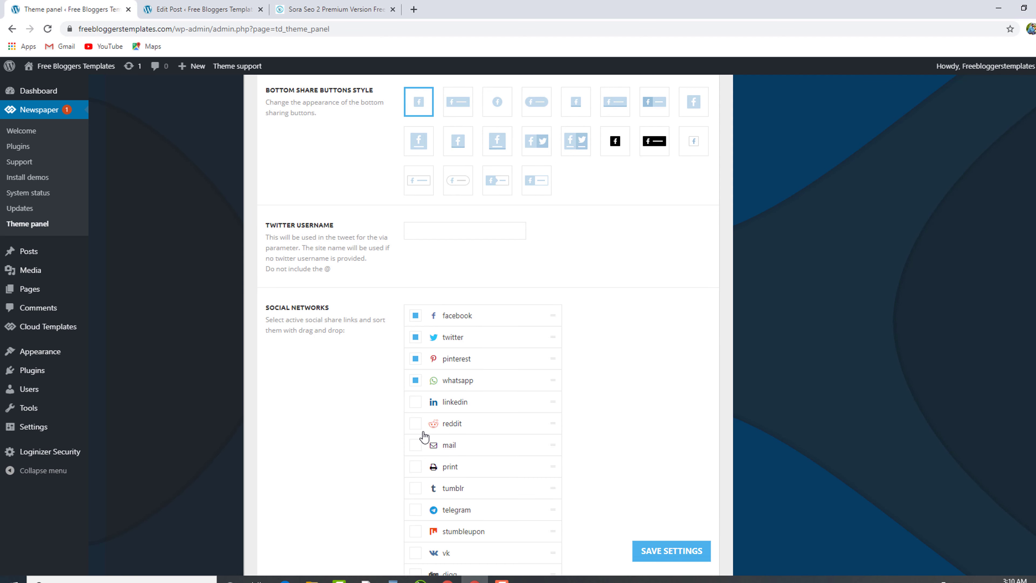
{"action": "scroll", "coordinate": [449, 473], "scroll_direction": "down", "scroll_amount": 3}
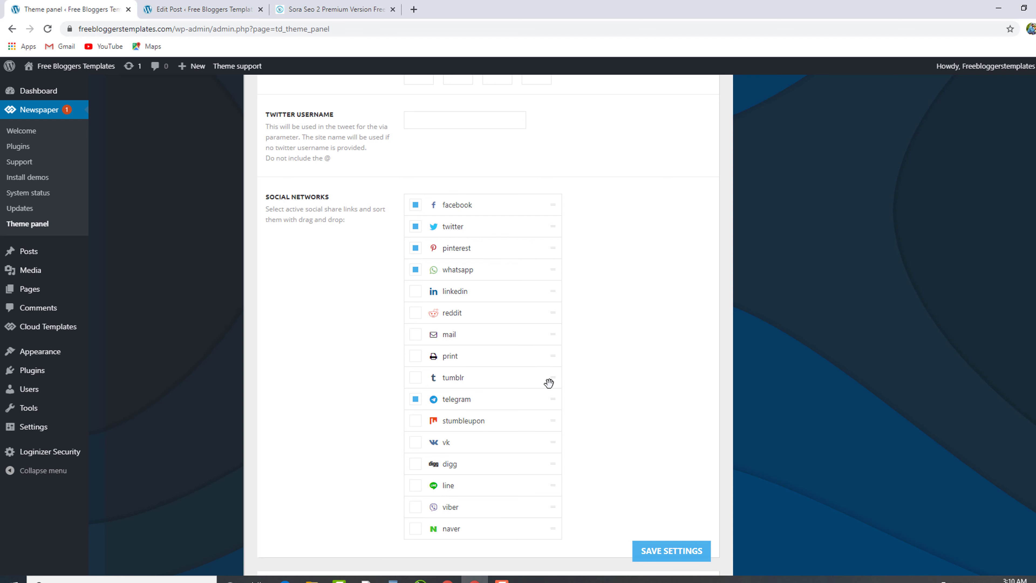
{"action": "left_click", "coordinate": [695, 553]}
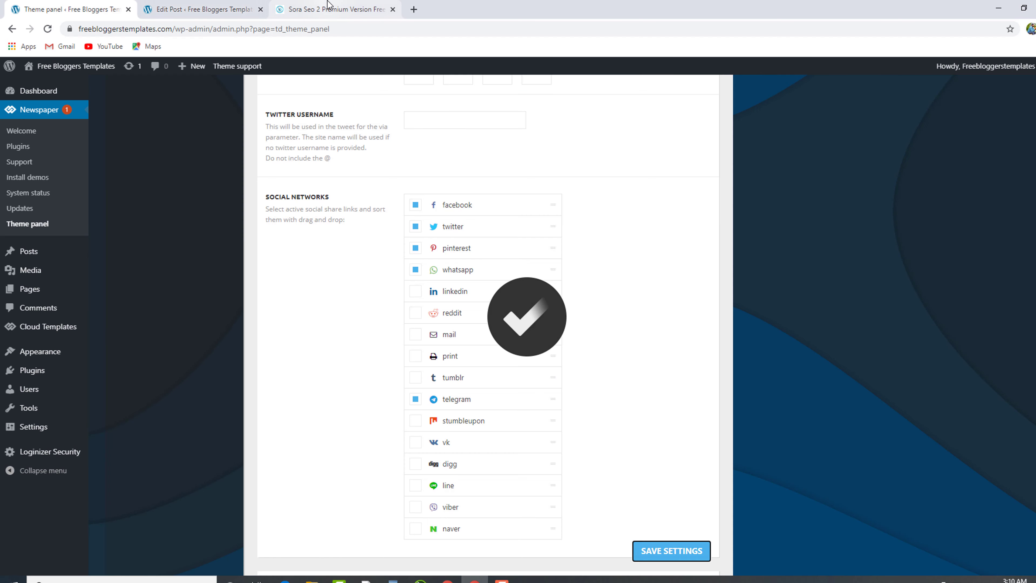
Reload the Sora Seo 2 post page and examine the share buttons under the title and at the end of the article.
{"action": "left_click", "coordinate": [330, 9]}
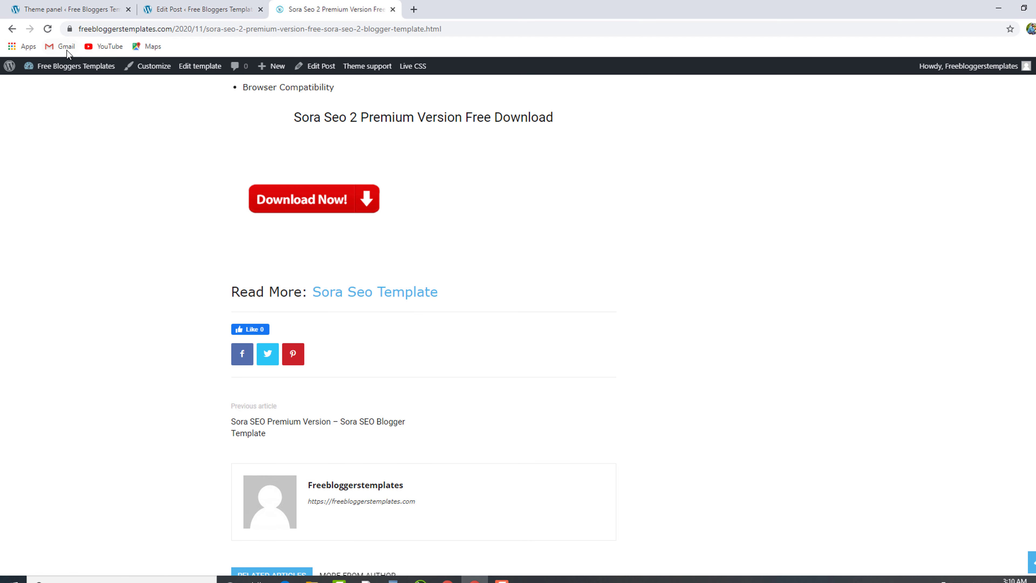
{"action": "left_click", "coordinate": [48, 29]}
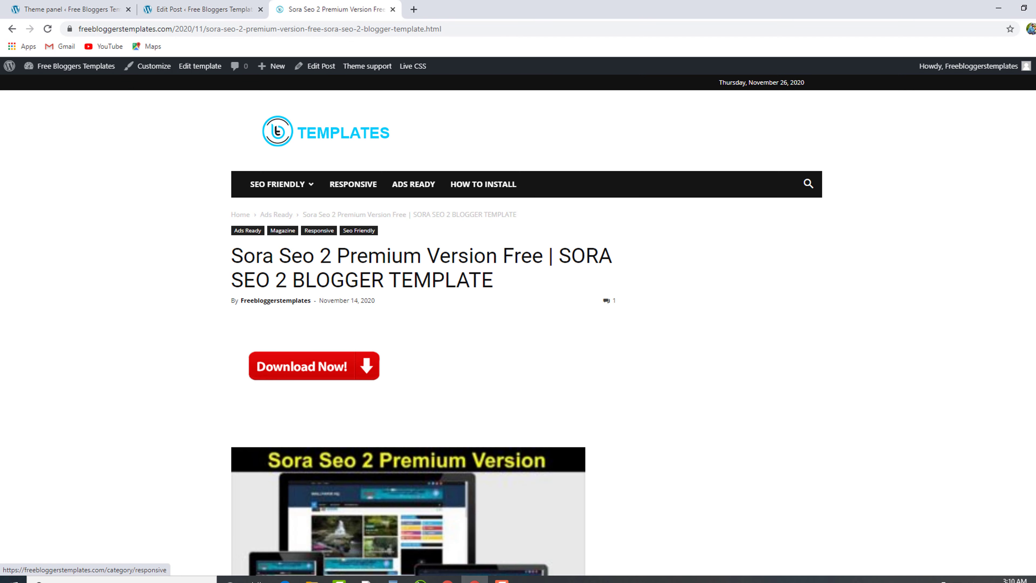
{"action": "scroll", "coordinate": [518, 327], "scroll_direction": "down", "scroll_amount": 10}
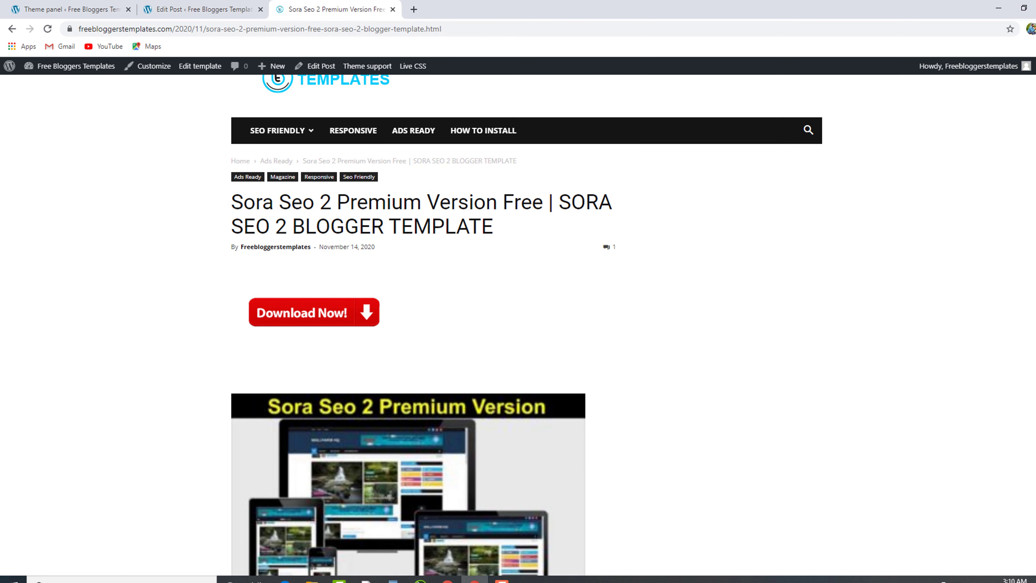
{"action": "scroll", "coordinate": [518, 326], "scroll_direction": "down", "scroll_amount": 5}
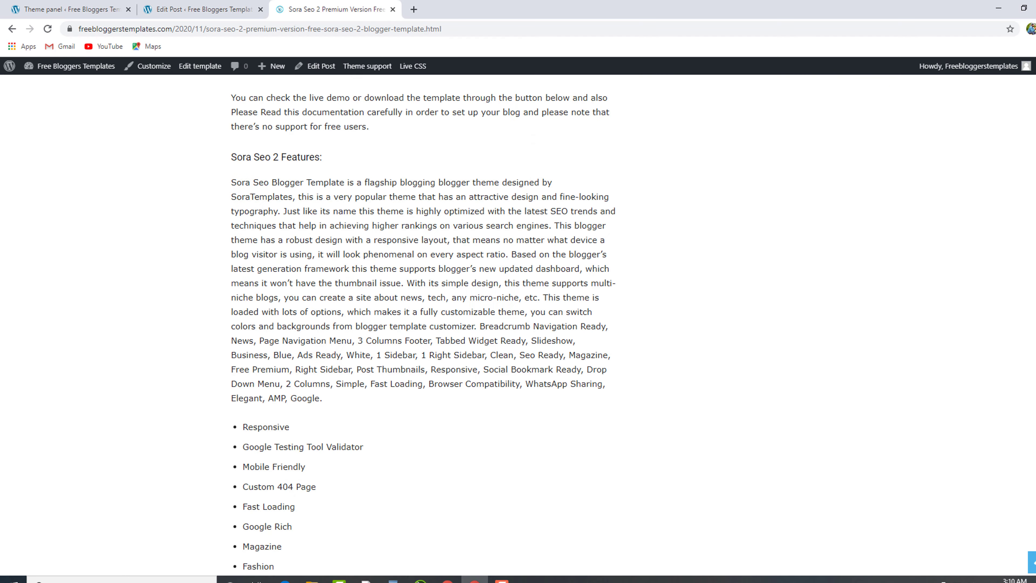
{"action": "key", "text": "Home"}
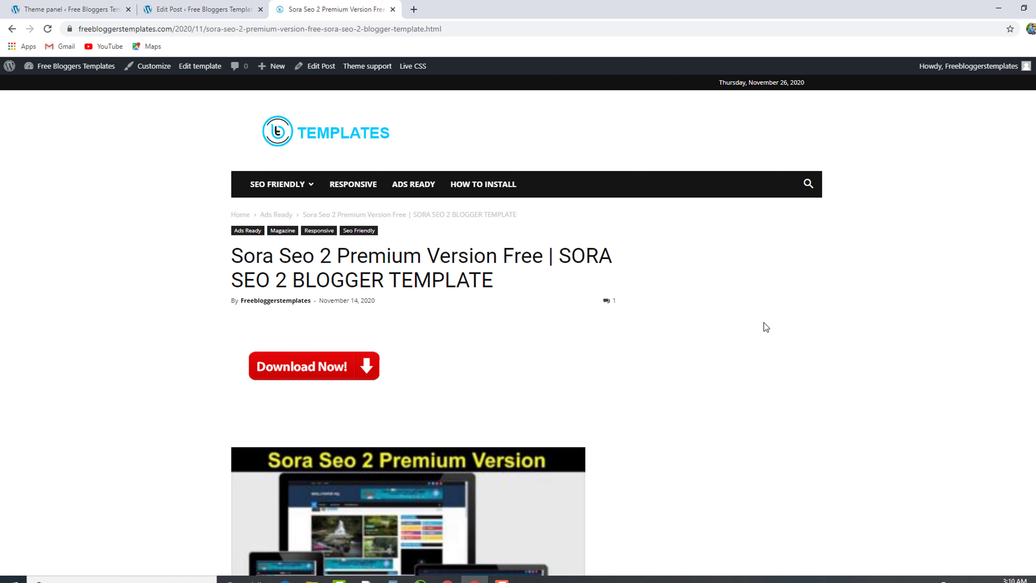
{"action": "scroll", "coordinate": [420, 327], "scroll_direction": "down", "scroll_amount": 12}
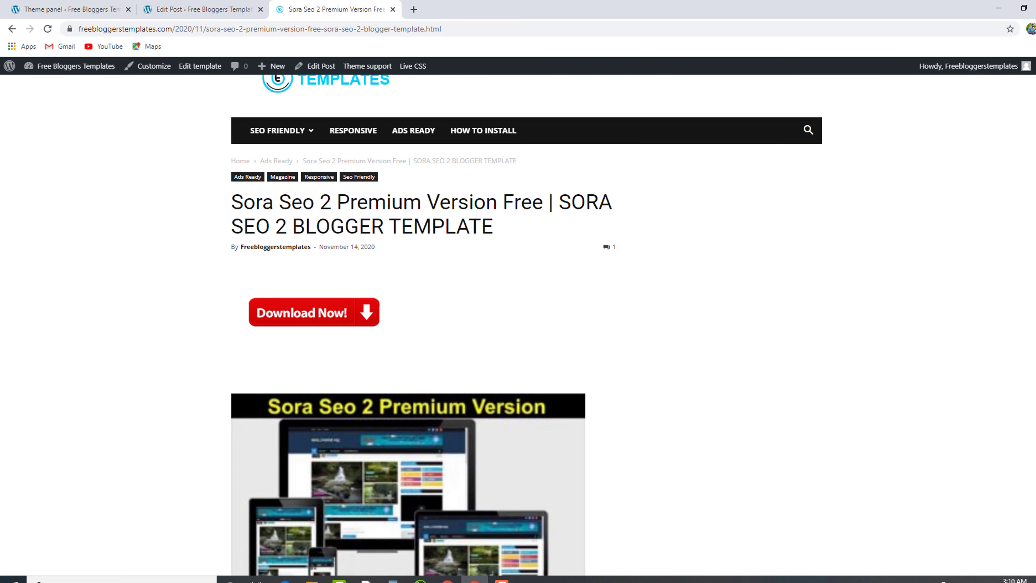
{"action": "scroll", "coordinate": [419, 327], "scroll_direction": "down", "scroll_amount": 12}
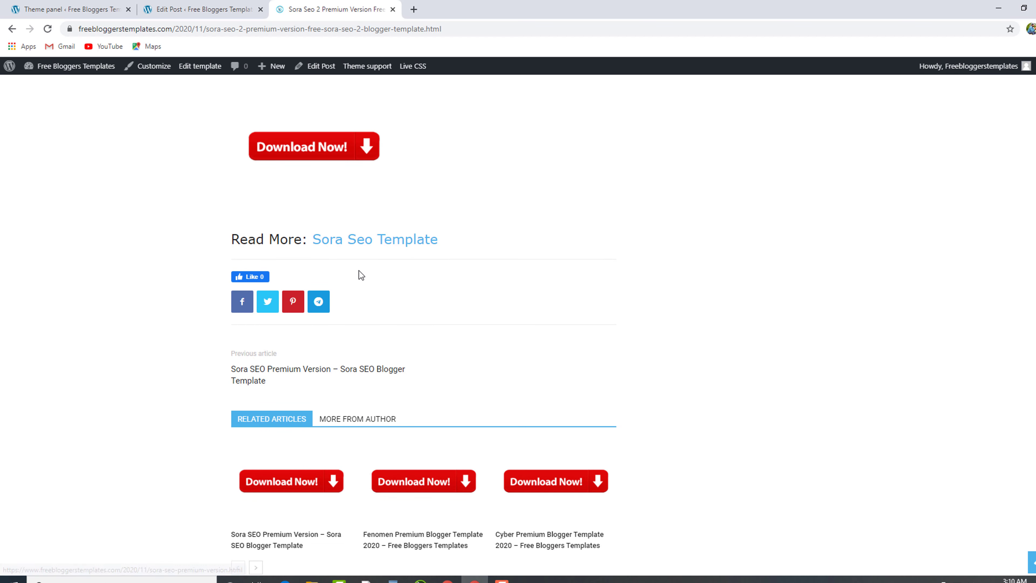
Examine the previous article link, related articles and comment area below the Sora Seo 2 post.
{"action": "scroll", "coordinate": [375, 261], "scroll_direction": "down", "scroll_amount": 3}
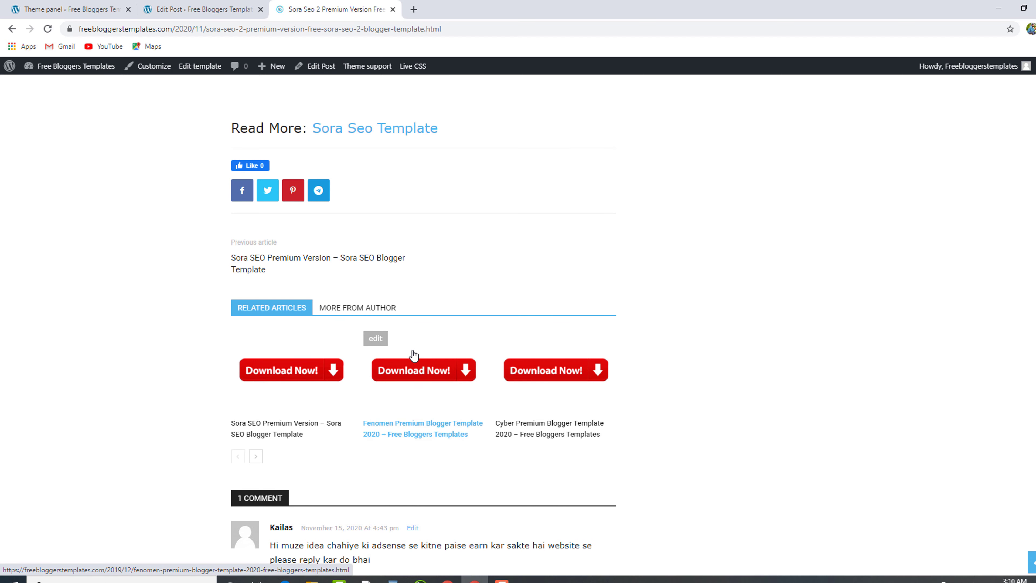
{"action": "scroll", "coordinate": [404, 322], "scroll_direction": "down", "scroll_amount": 2}
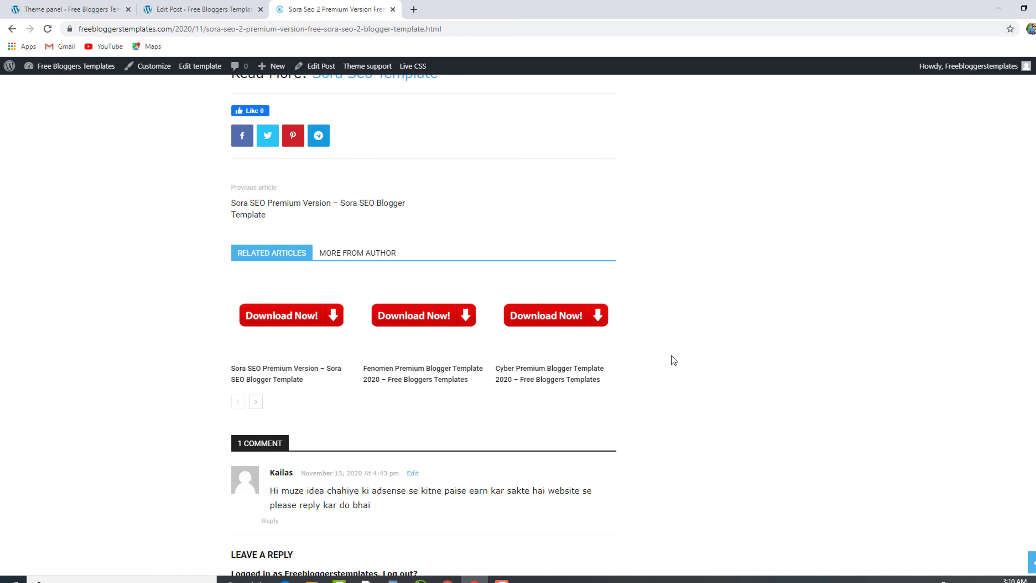
{"action": "scroll", "coordinate": [674, 360], "scroll_direction": "up", "scroll_amount": 2}
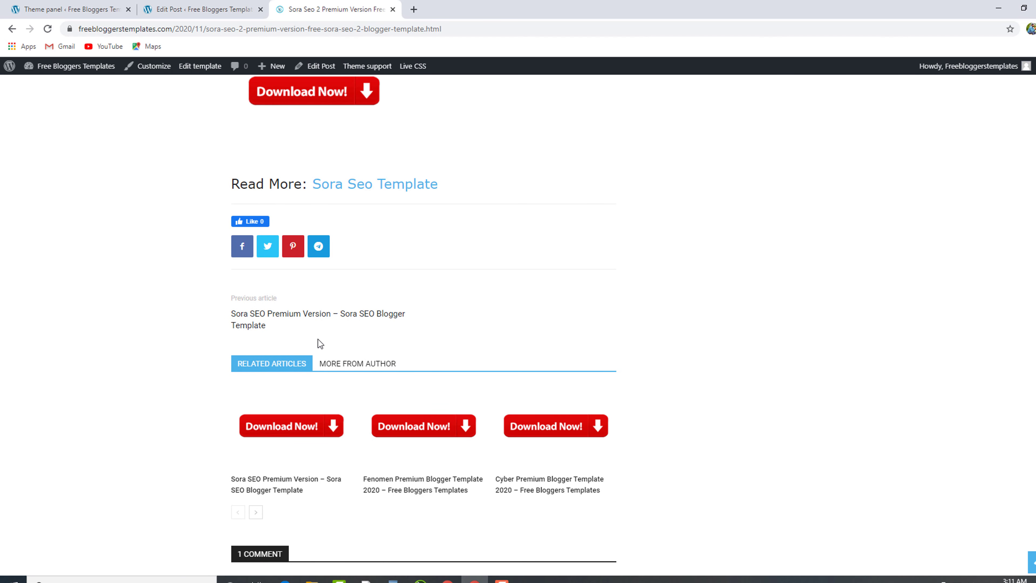
{"action": "scroll", "coordinate": [308, 337], "scroll_direction": "down", "scroll_amount": 3}
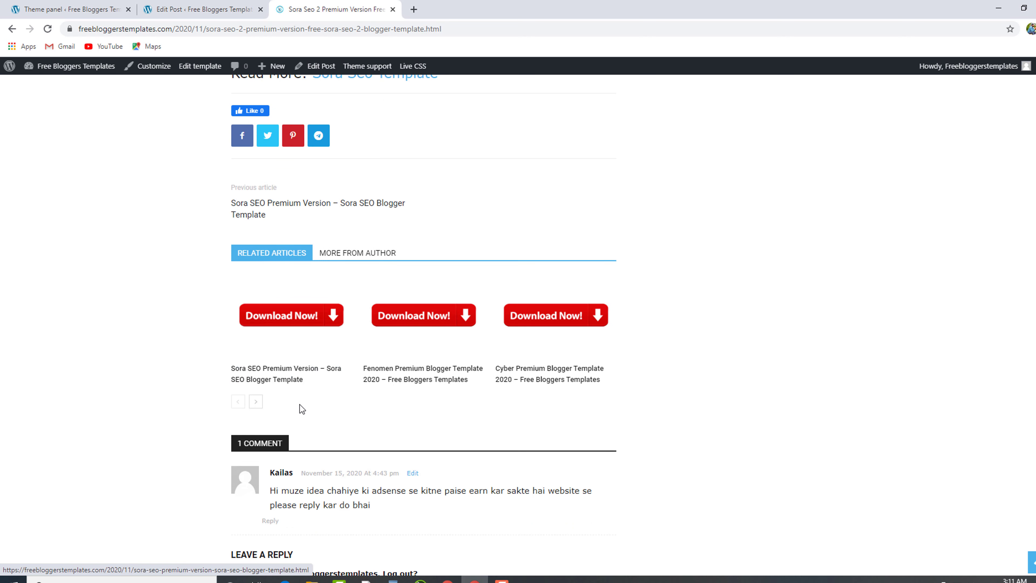
{"action": "scroll", "coordinate": [299, 404], "scroll_direction": "down", "scroll_amount": 3}
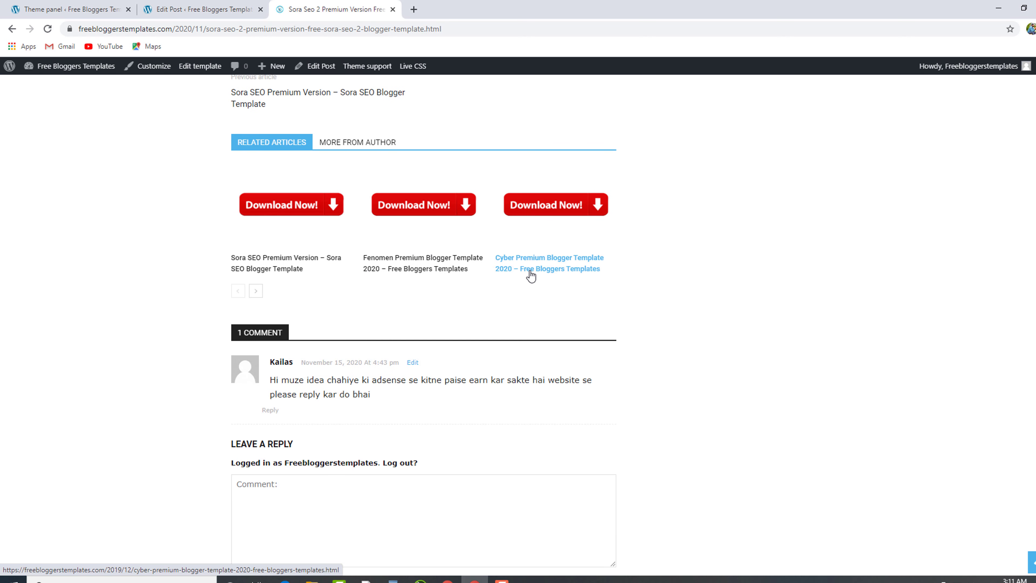
{"action": "scroll", "coordinate": [623, 285], "scroll_direction": "down", "scroll_amount": 3}
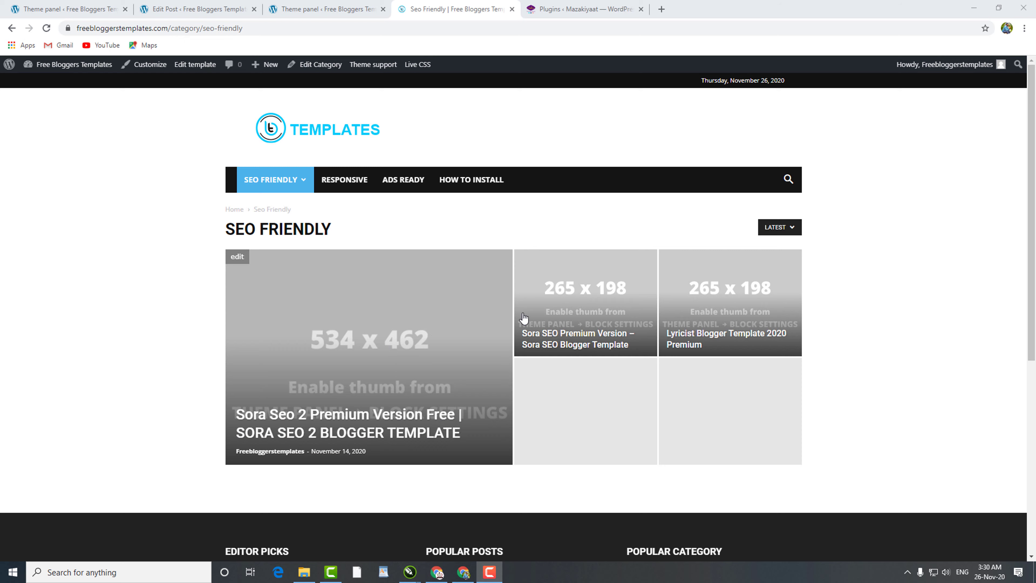
Return to the theme panel and expand the Thumbs on Modules/Blocks options in the block settings.
{"action": "scroll", "coordinate": [436, 345], "scroll_direction": "down", "scroll_amount": 1}
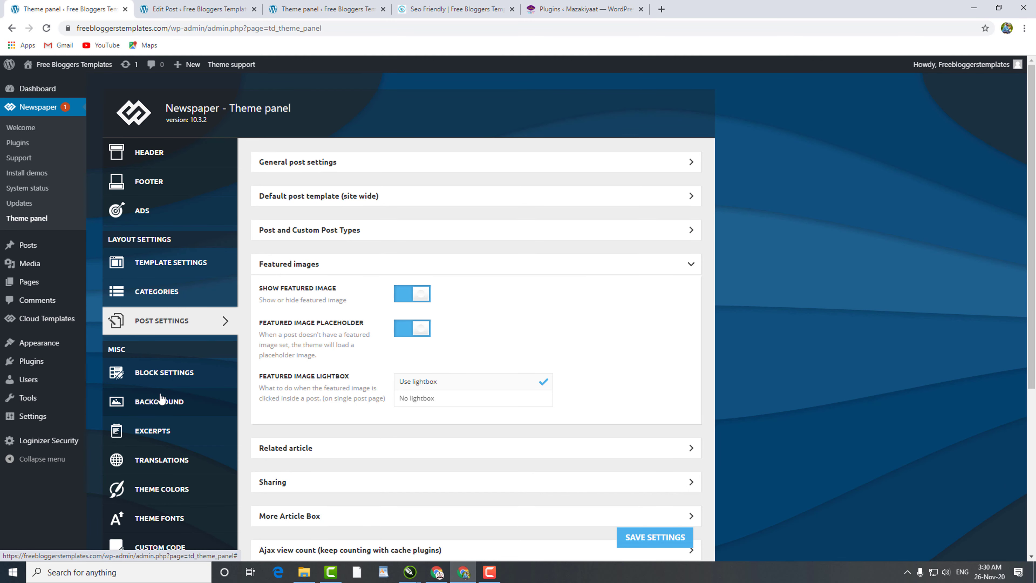
{"action": "left_click", "coordinate": [170, 384]}
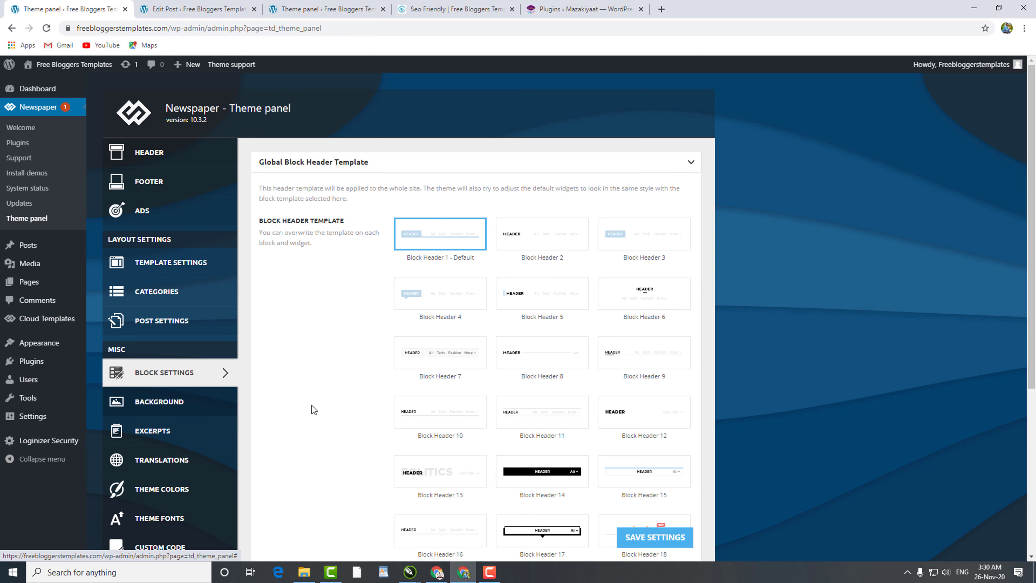
{"action": "scroll", "coordinate": [414, 392], "scroll_direction": "down", "scroll_amount": 6}
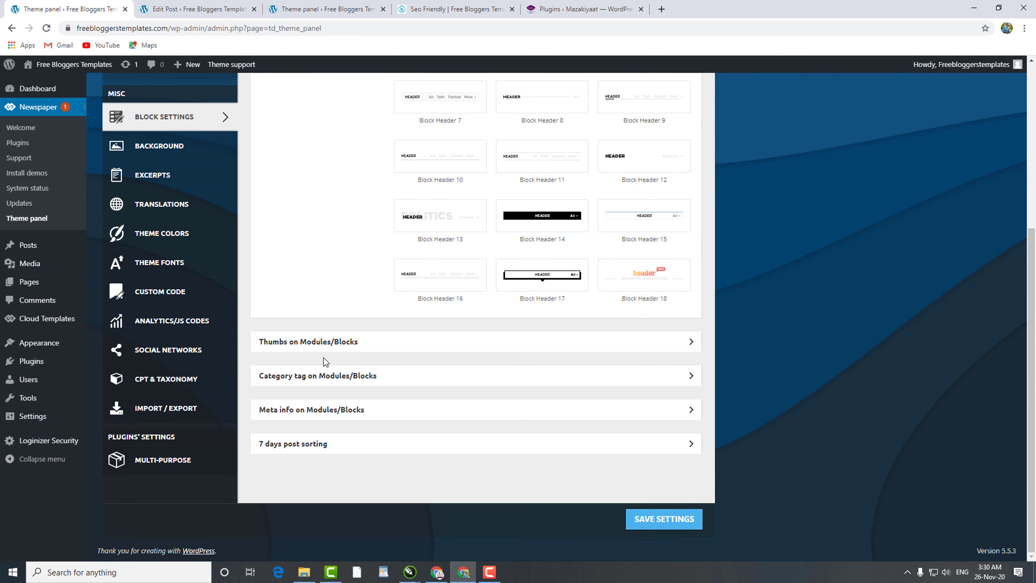
{"action": "left_click", "coordinate": [405, 350]}
{"action": "scroll", "coordinate": [405, 351], "scroll_direction": "down", "scroll_amount": 8}
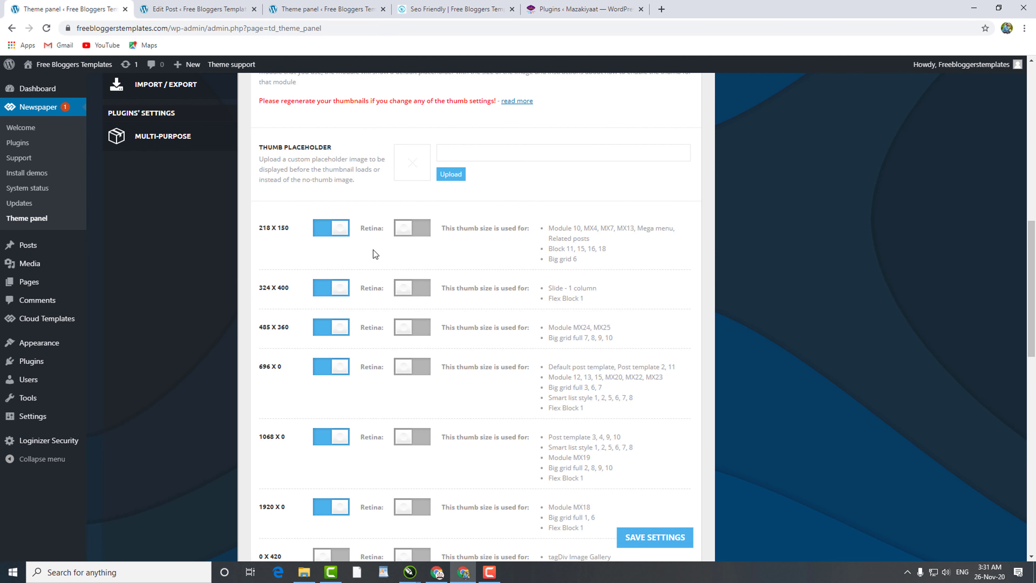
Enable the remaining thumbnail sizes, such as 0 x 420, 80 x 60 and 100 x 70, plus the Retina versions, and save the settings.
{"action": "scroll", "coordinate": [403, 331], "scroll_direction": "down", "scroll_amount": 5}
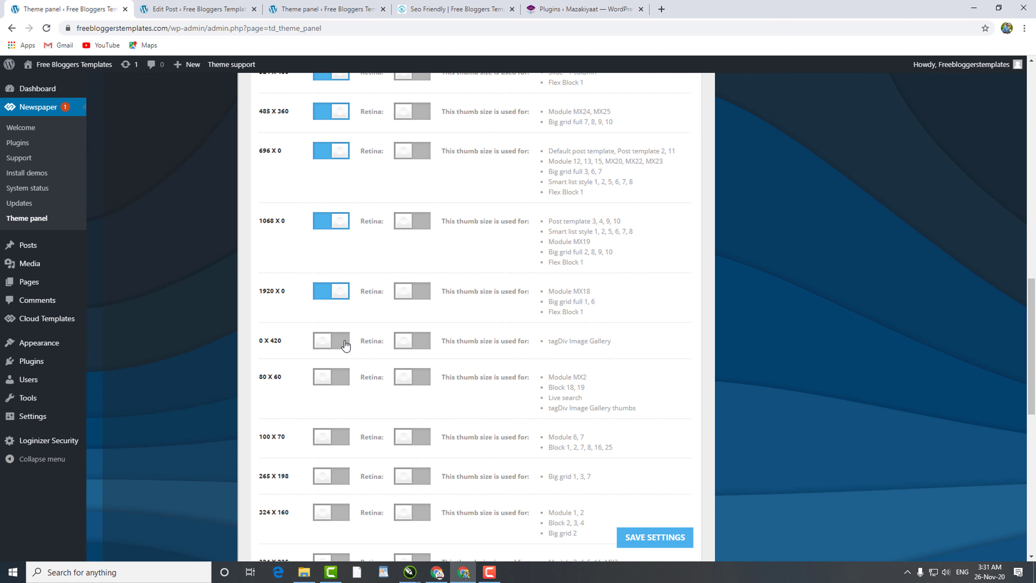
{"action": "left_click", "coordinate": [342, 346]}
{"action": "left_click", "coordinate": [342, 378]}
{"action": "scroll", "coordinate": [370, 393], "scroll_direction": "down", "scroll_amount": 3}
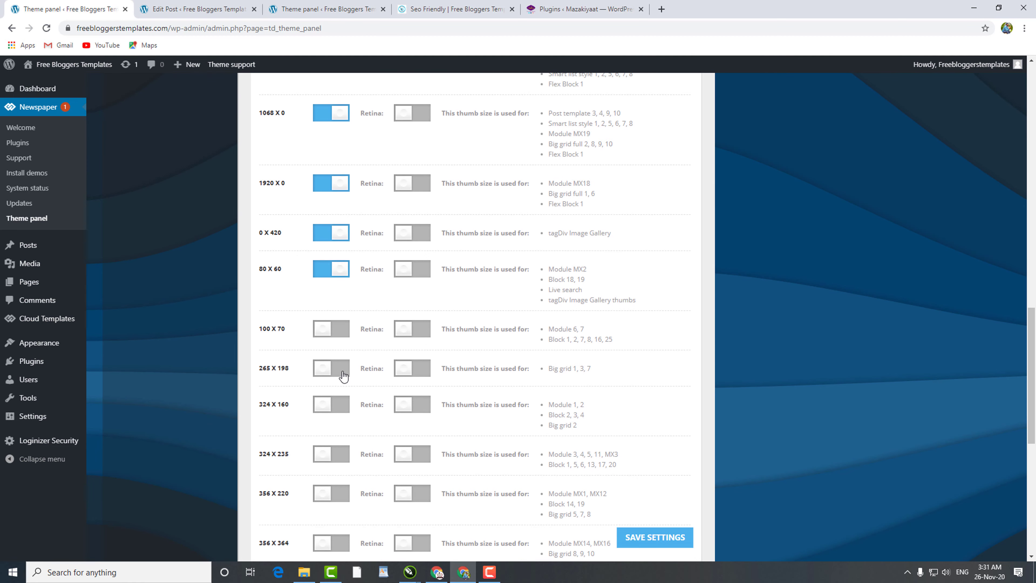
{"action": "left_click", "coordinate": [338, 359]}
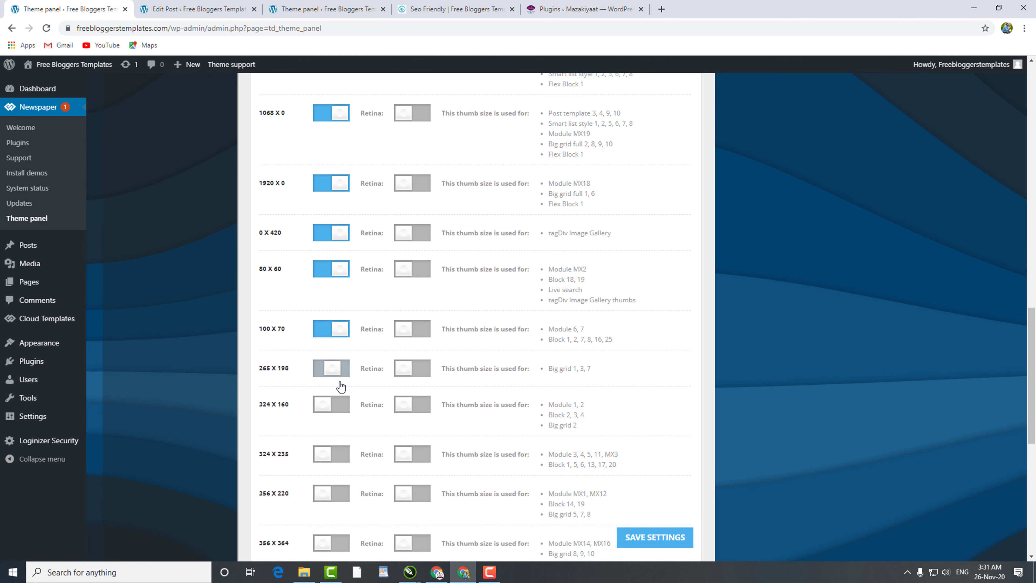
{"action": "scroll", "coordinate": [333, 362], "scroll_direction": "down", "scroll_amount": 1}
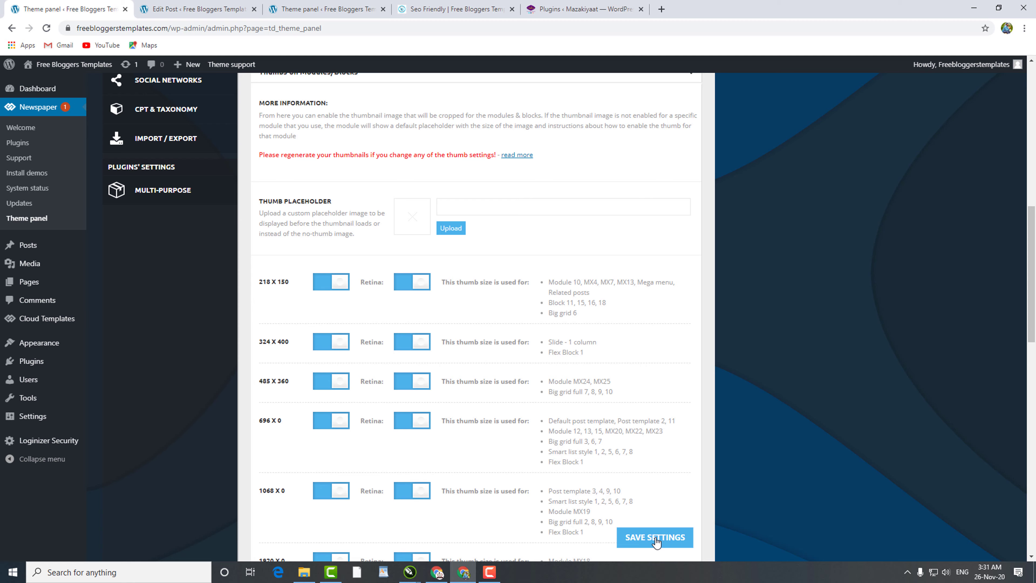
{"action": "left_click", "coordinate": [655, 538]}
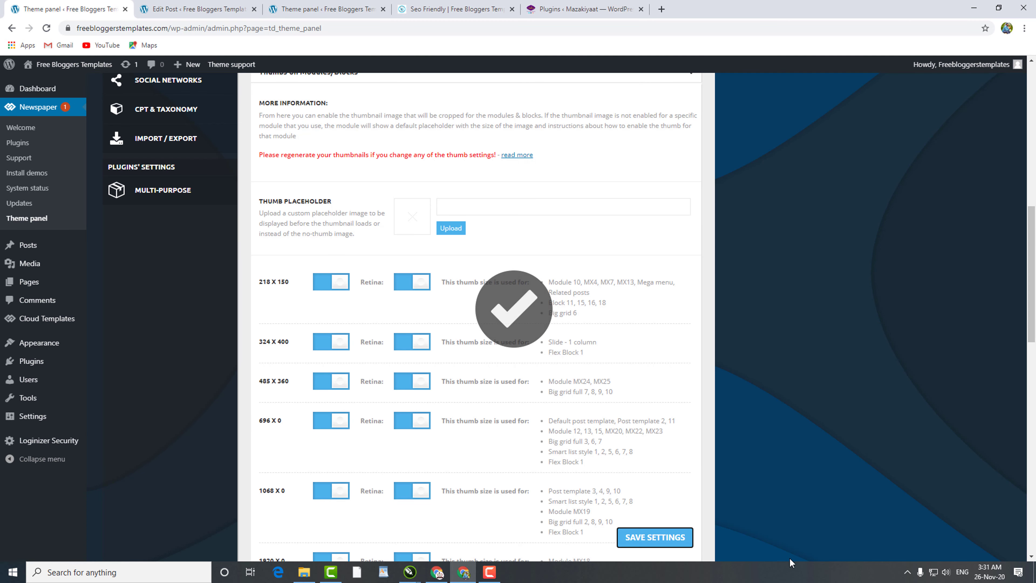
Close the Mazakiyaat Plugins tab, reload the Seo Friendly category page and check its post thumbnails.
{"action": "left_click", "coordinate": [474, 5]}
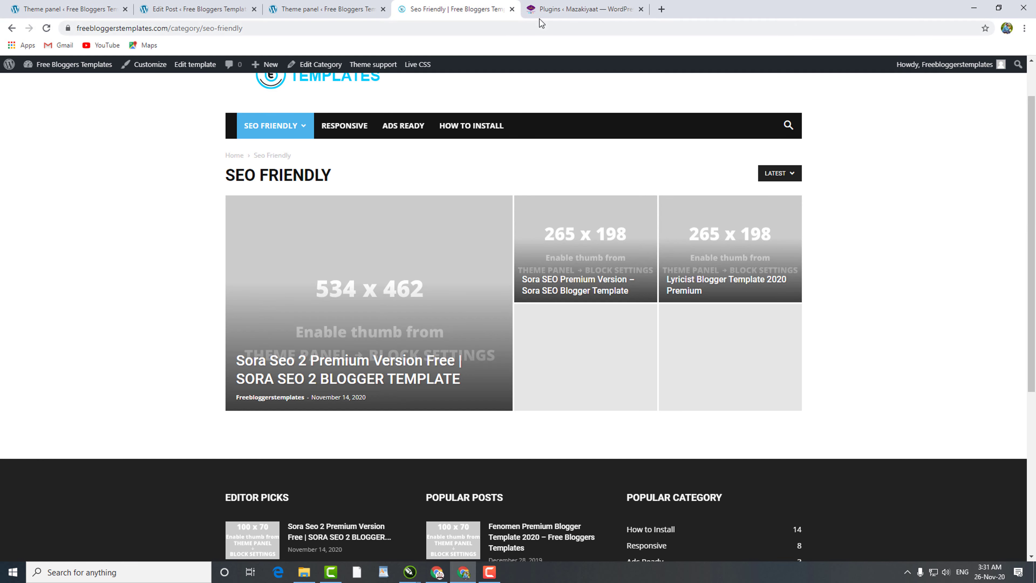
{"action": "left_click", "coordinate": [641, 9]}
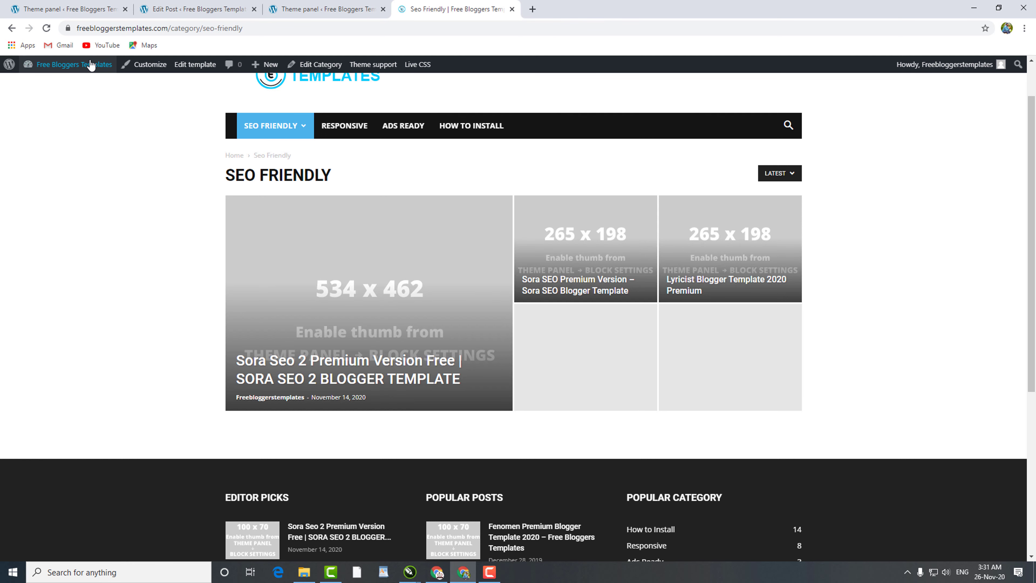
{"action": "left_click", "coordinate": [53, 29]}
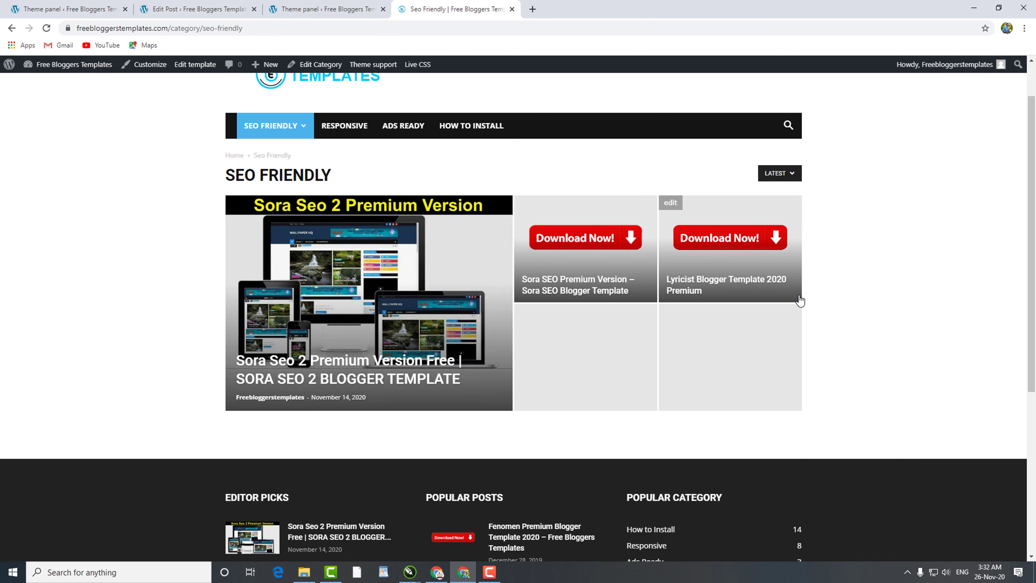
{"action": "scroll", "coordinate": [830, 310], "scroll_direction": "up", "scroll_amount": 1}
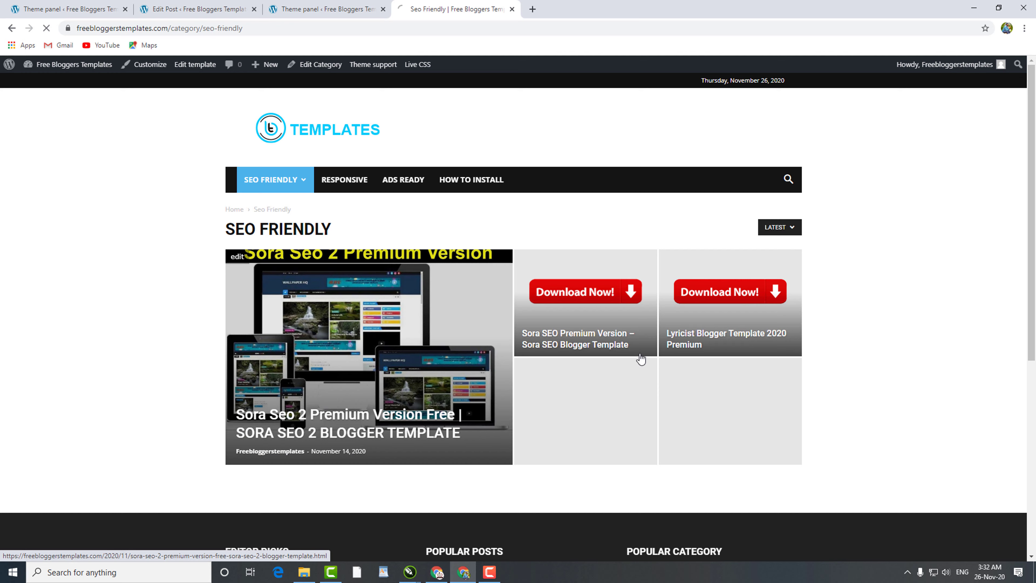
Open the Sora Seo 2 Premium Version post from the category page and look through its content.
{"action": "left_click", "coordinate": [497, 302]}
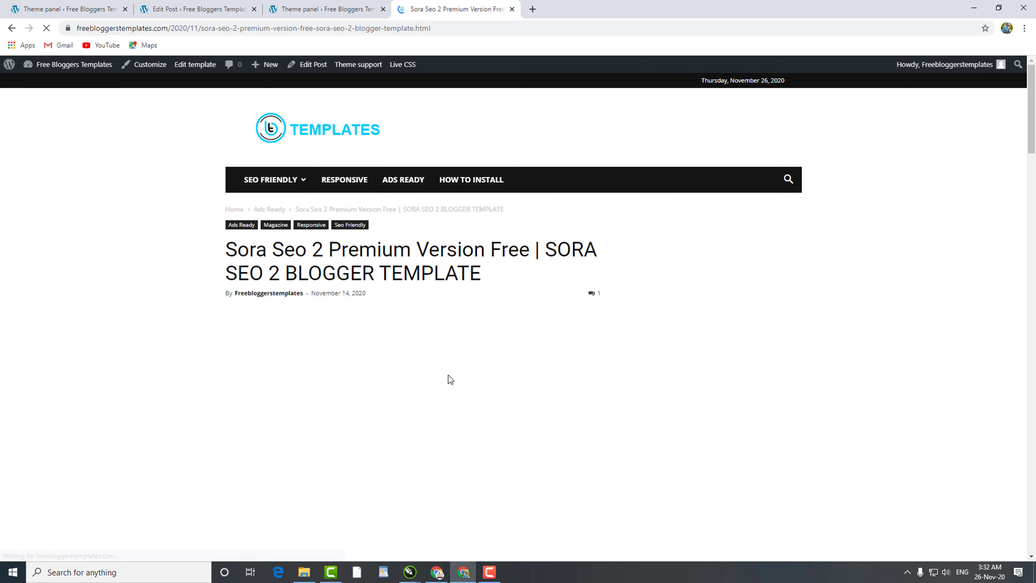
{"action": "scroll", "coordinate": [456, 375], "scroll_direction": "down", "scroll_amount": 10}
{"action": "scroll", "coordinate": [457, 375], "scroll_direction": "down", "scroll_amount": 5}
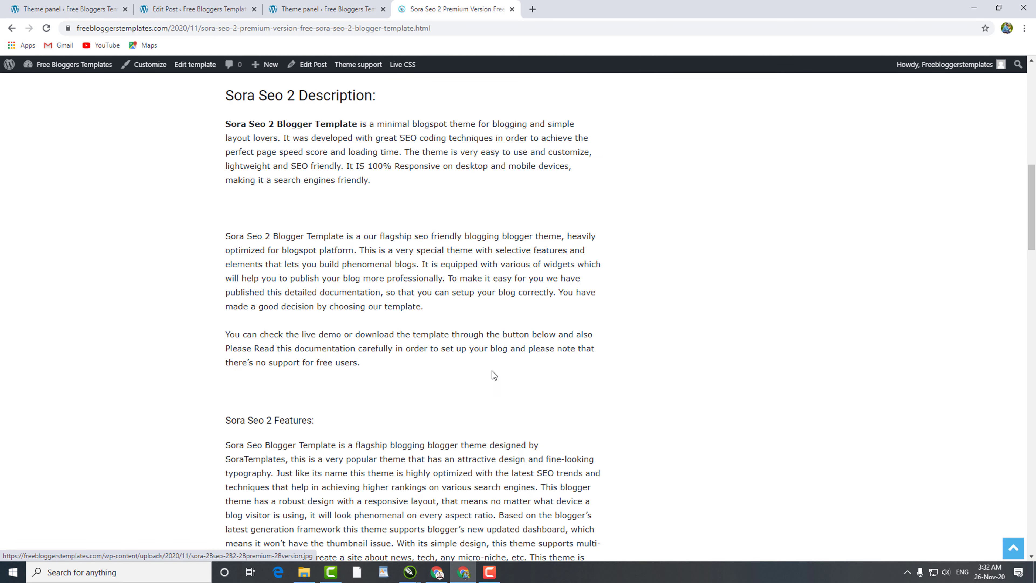
Return to the theme panel and show the Template Settings, down to the list of WordPress templates.
{"action": "left_click", "coordinate": [103, 6]}
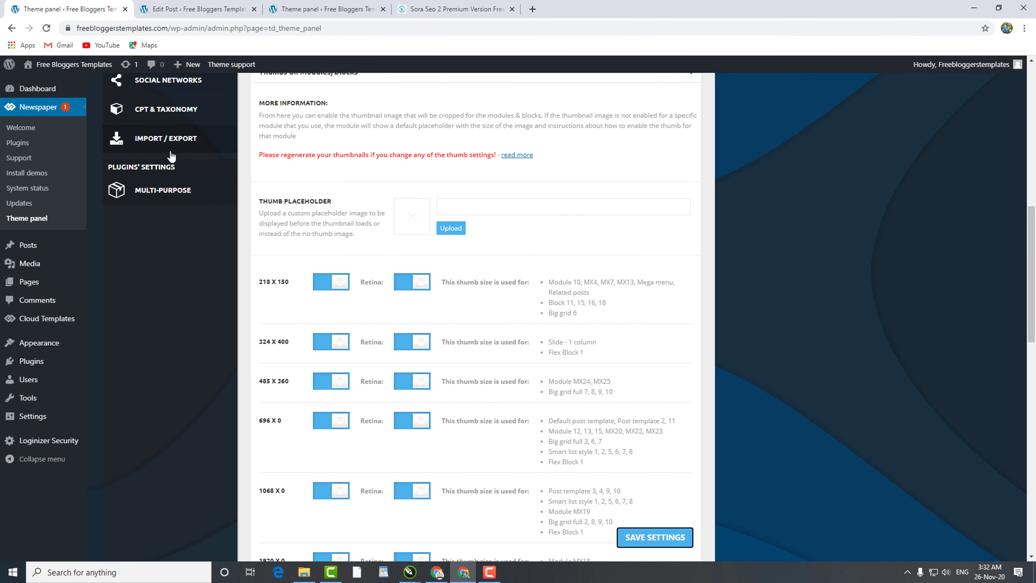
{"action": "scroll", "coordinate": [171, 287], "scroll_direction": "up", "scroll_amount": 10}
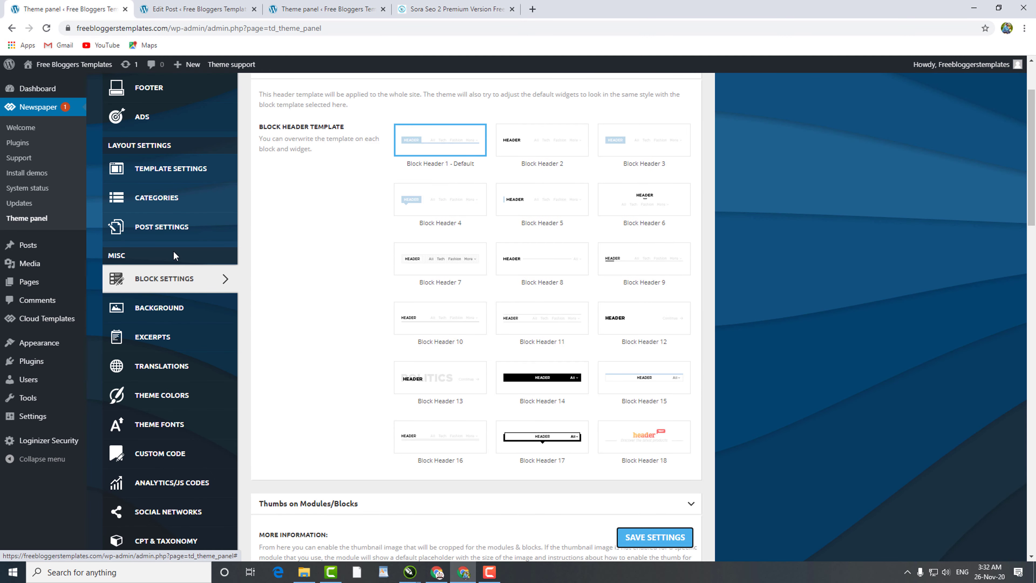
{"action": "left_click", "coordinate": [171, 279]}
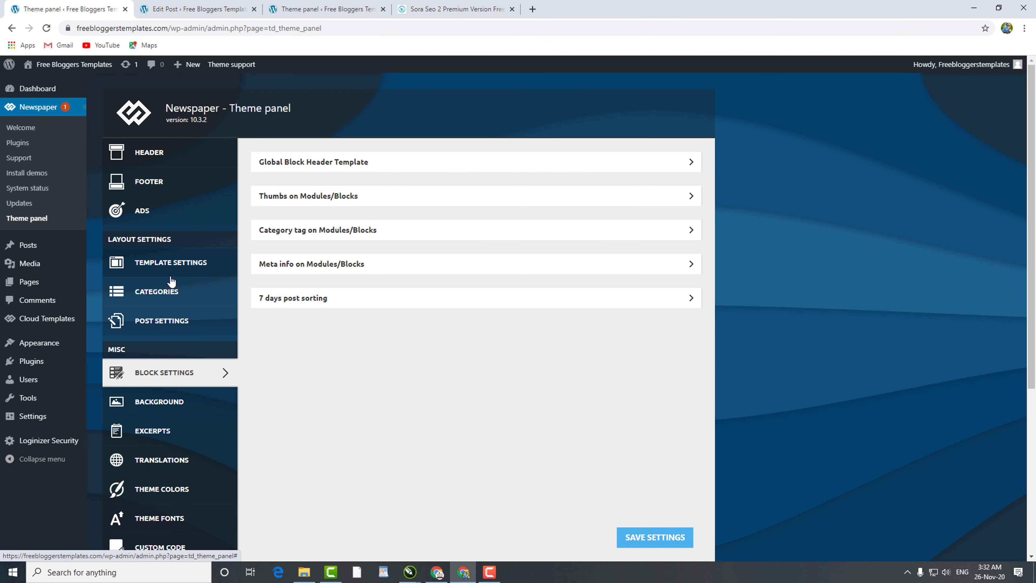
{"action": "left_click", "coordinate": [171, 272]}
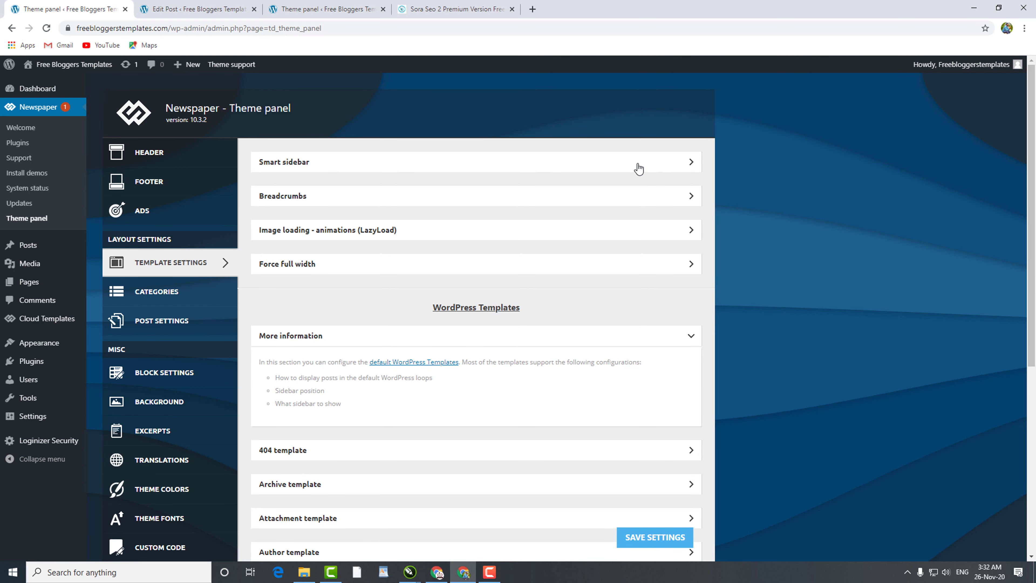
{"action": "scroll", "coordinate": [490, 287], "scroll_direction": "down", "scroll_amount": 3}
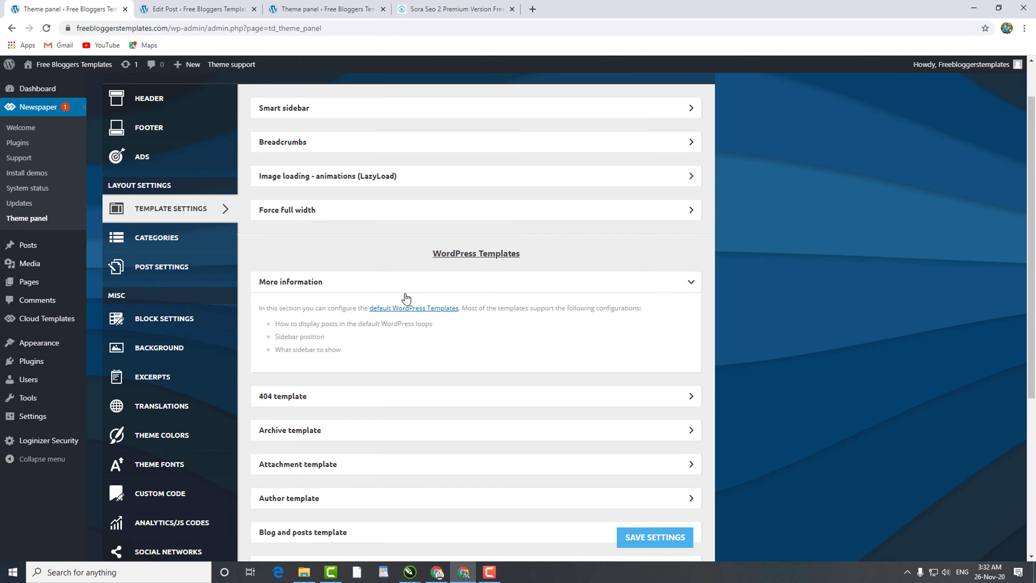
{"action": "scroll", "coordinate": [399, 377], "scroll_direction": "down", "scroll_amount": 2}
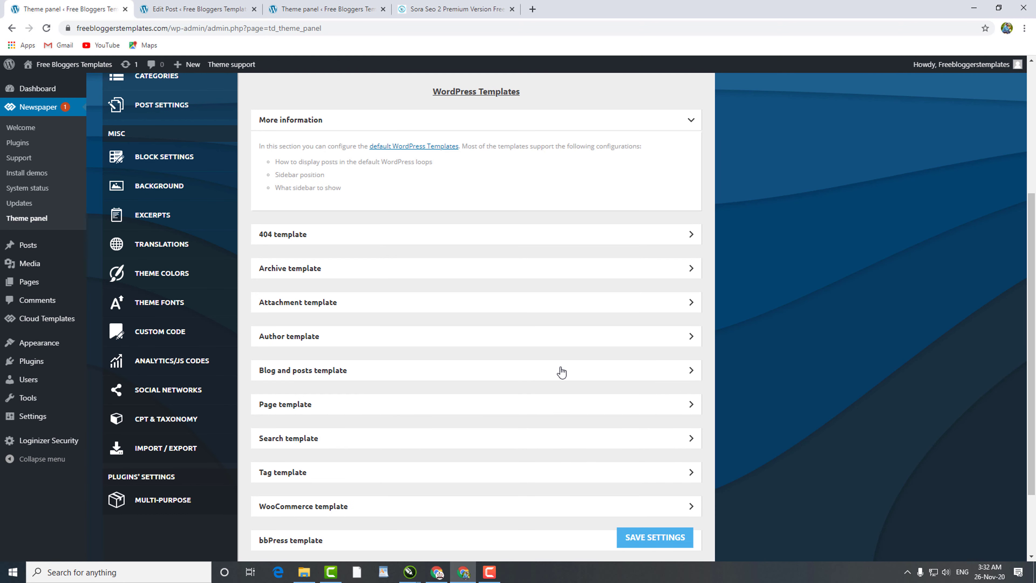
Set the article display view of the Blog and posts template to the first module layout and save the settings.
{"action": "left_click", "coordinate": [688, 375]}
{"action": "scroll", "coordinate": [443, 375], "scroll_direction": "down", "scroll_amount": 3}
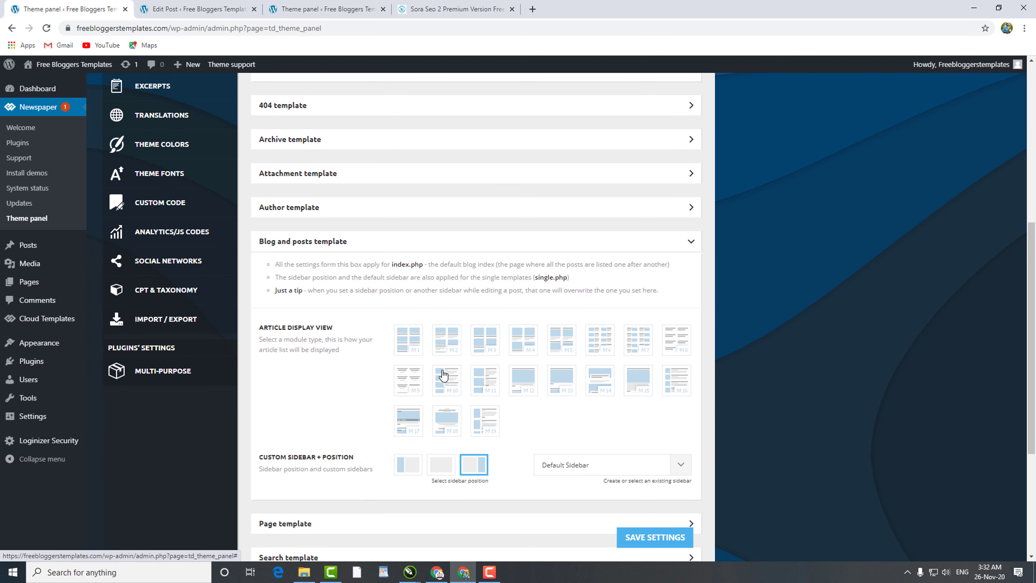
{"action": "scroll", "coordinate": [444, 376], "scroll_direction": "down", "scroll_amount": 1}
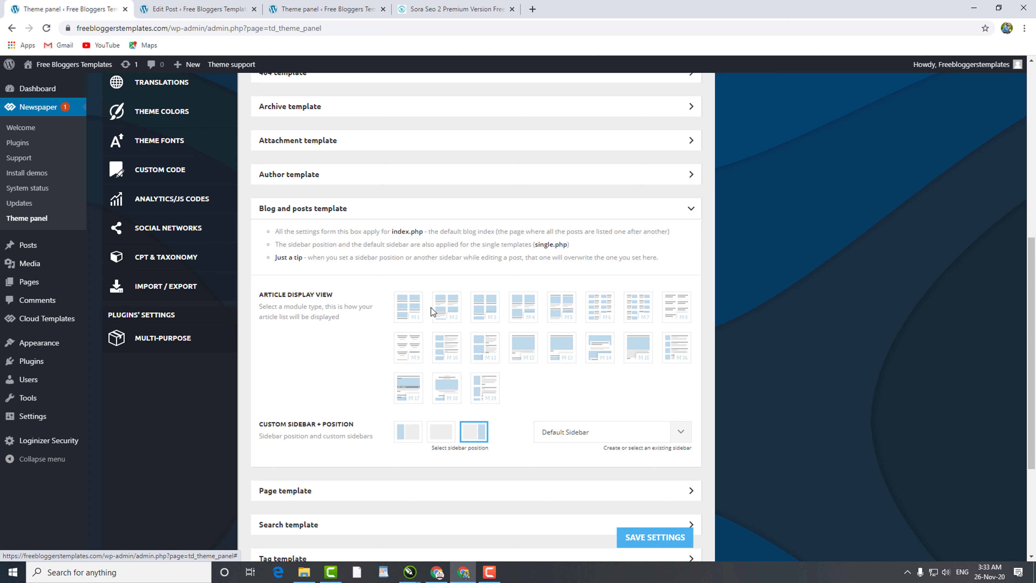
{"action": "left_click", "coordinate": [414, 315]}
{"action": "left_click", "coordinate": [648, 538]}
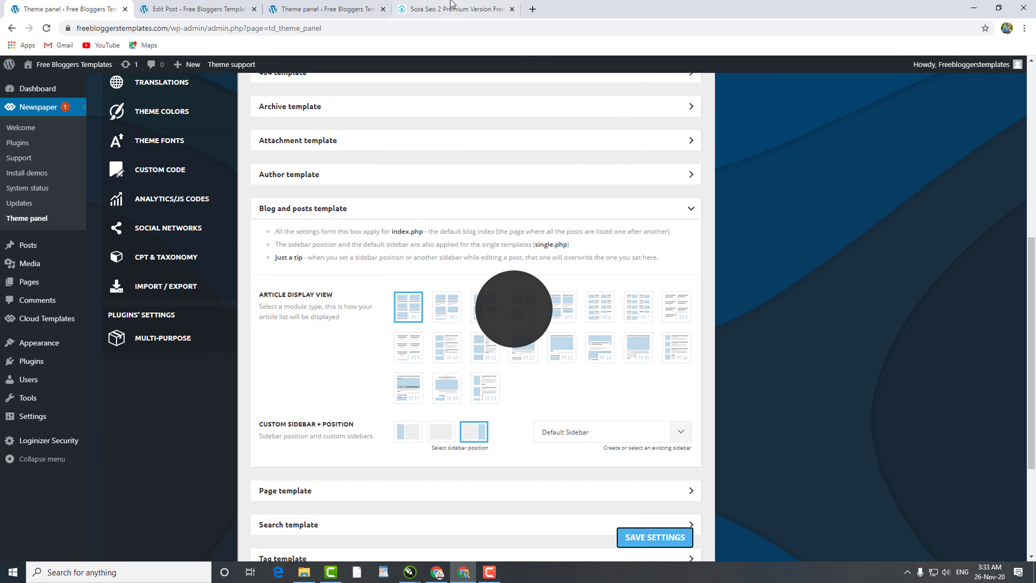
Load the site's homepage and examine the post listing's layout, thumbnails and pagination.
{"action": "left_click", "coordinate": [447, 4]}
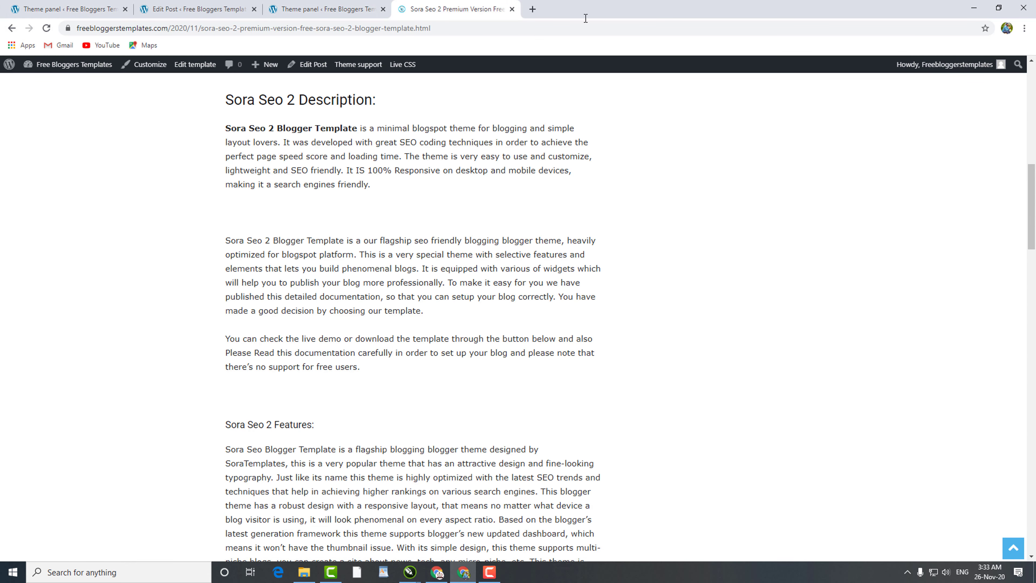
{"action": "scroll", "coordinate": [582, 118], "scroll_direction": "up", "scroll_amount": 15}
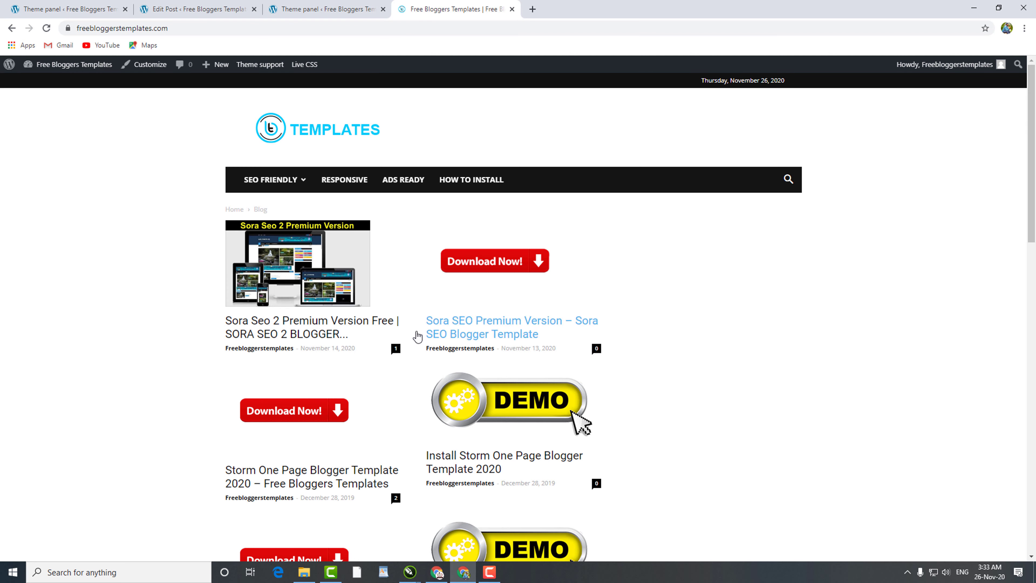
{"action": "scroll", "coordinate": [356, 334], "scroll_direction": "down", "scroll_amount": 5}
{"action": "scroll", "coordinate": [354, 339], "scroll_direction": "down", "scroll_amount": 10}
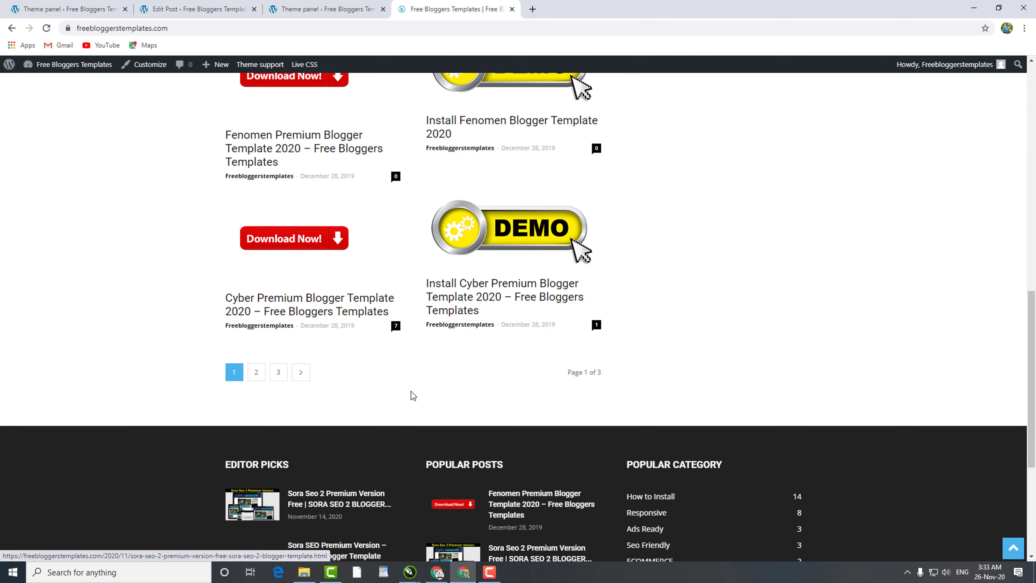
{"action": "scroll", "coordinate": [411, 388], "scroll_direction": "up", "scroll_amount": 11}
{"action": "scroll", "coordinate": [453, 382], "scroll_direction": "up", "scroll_amount": 4}
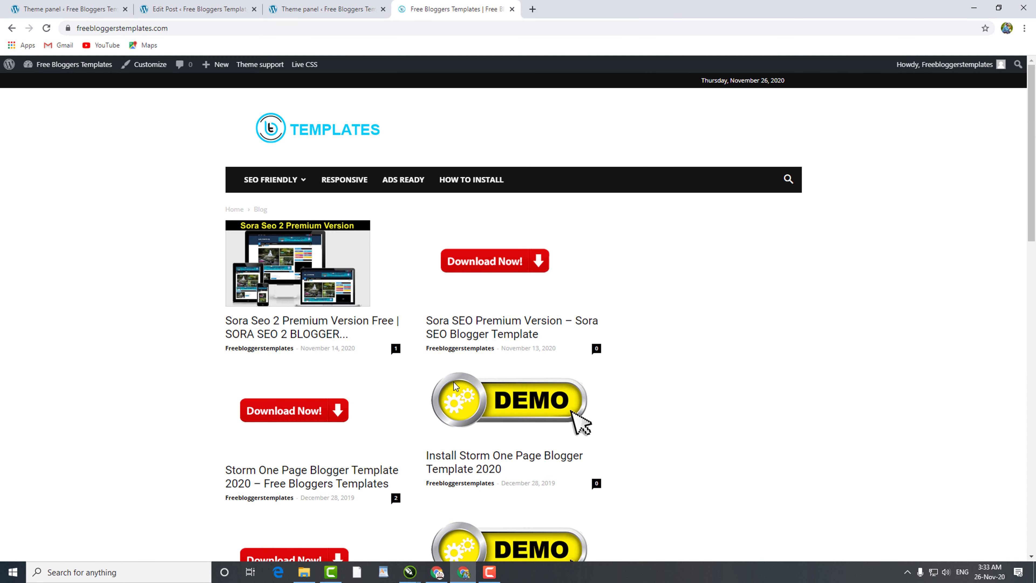
{"action": "scroll", "coordinate": [414, 368], "scroll_direction": "down", "scroll_amount": 9}
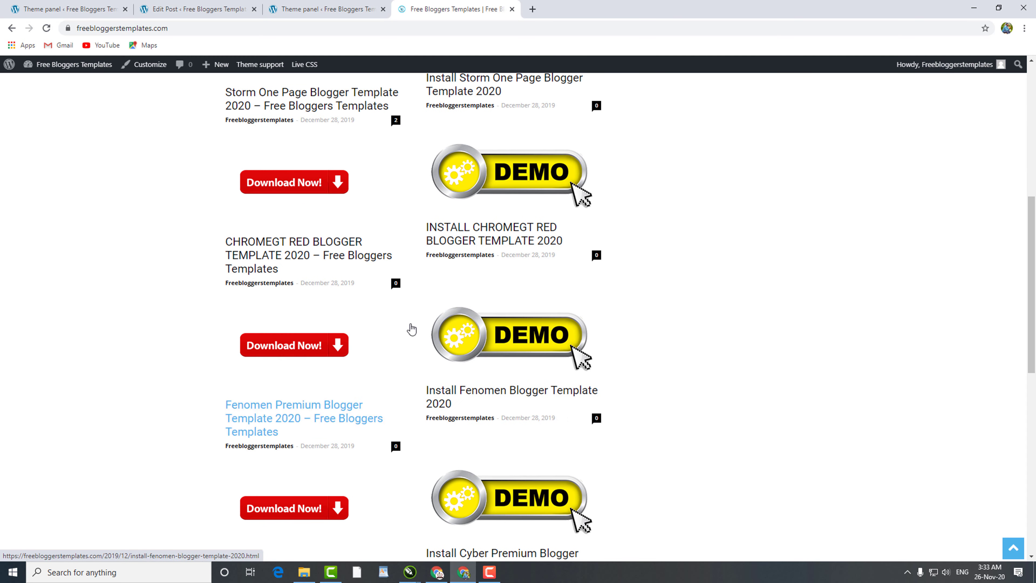
{"action": "scroll", "coordinate": [413, 407], "scroll_direction": "up", "scroll_amount": 3}
{"action": "scroll", "coordinate": [412, 407], "scroll_direction": "up", "scroll_amount": 4}
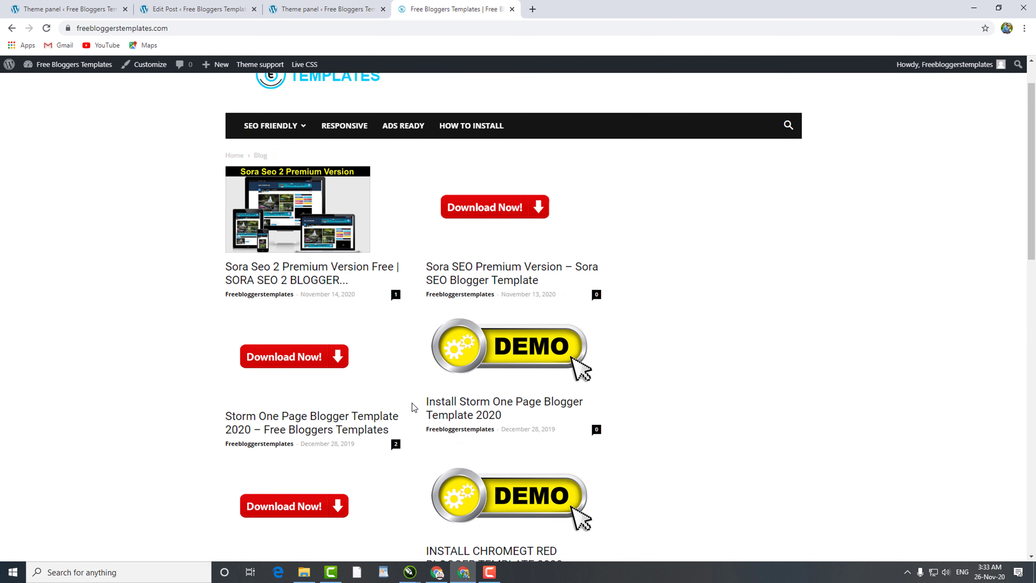
{"action": "scroll", "coordinate": [367, 452], "scroll_direction": "down", "scroll_amount": 3}
{"action": "scroll", "coordinate": [368, 452], "scroll_direction": "down", "scroll_amount": 8}
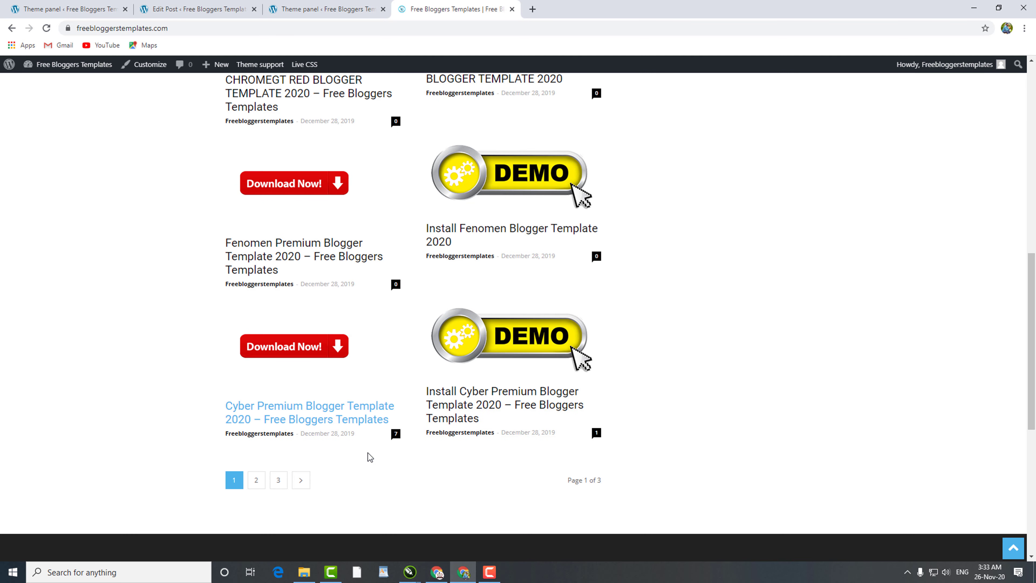
{"action": "scroll", "coordinate": [369, 453], "scroll_direction": "up", "scroll_amount": 11}
{"action": "scroll", "coordinate": [369, 450], "scroll_direction": "up", "scroll_amount": 1}
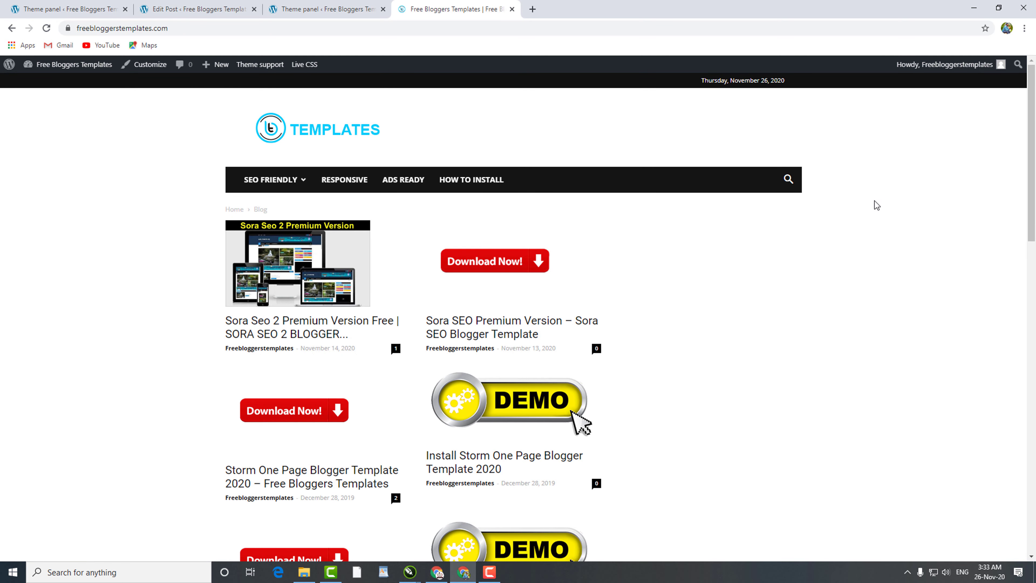
{"action": "scroll", "coordinate": [968, 317], "scroll_direction": "down", "scroll_amount": 1}
{"action": "scroll", "coordinate": [892, 307], "scroll_direction": "down", "scroll_amount": 5}
{"action": "left_click_drag", "start_coordinate": [1031, 351], "coordinate": [1031, 274]}
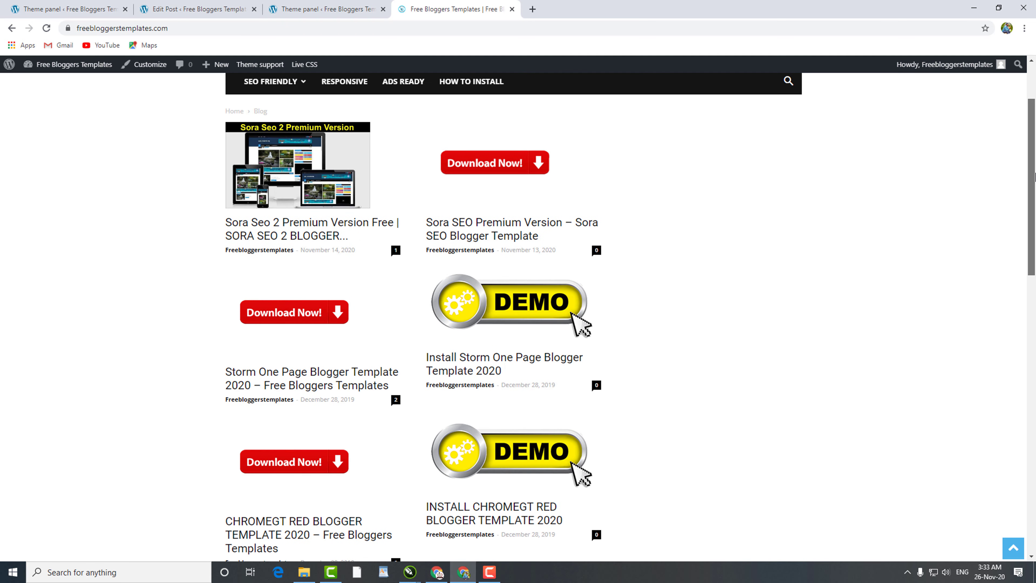
{"action": "scroll", "coordinate": [220, 128], "scroll_direction": "up", "scroll_amount": 3}
Return to the theme panel and collapse the Blog and posts template and More information sections.
{"action": "left_click", "coordinate": [90, 5]}
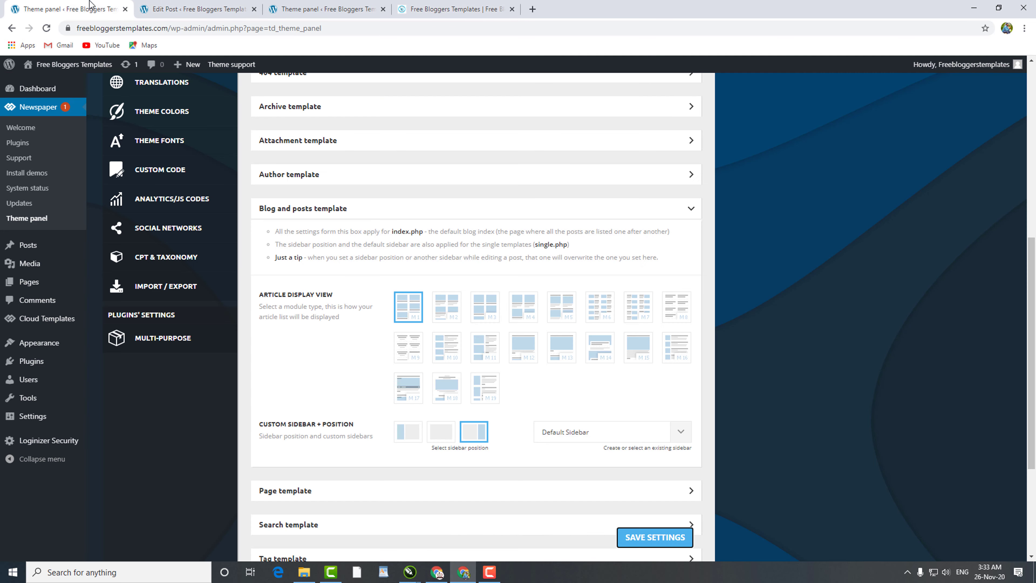
{"action": "left_click", "coordinate": [690, 209]}
{"action": "scroll", "coordinate": [620, 224], "scroll_direction": "up", "scroll_amount": 5}
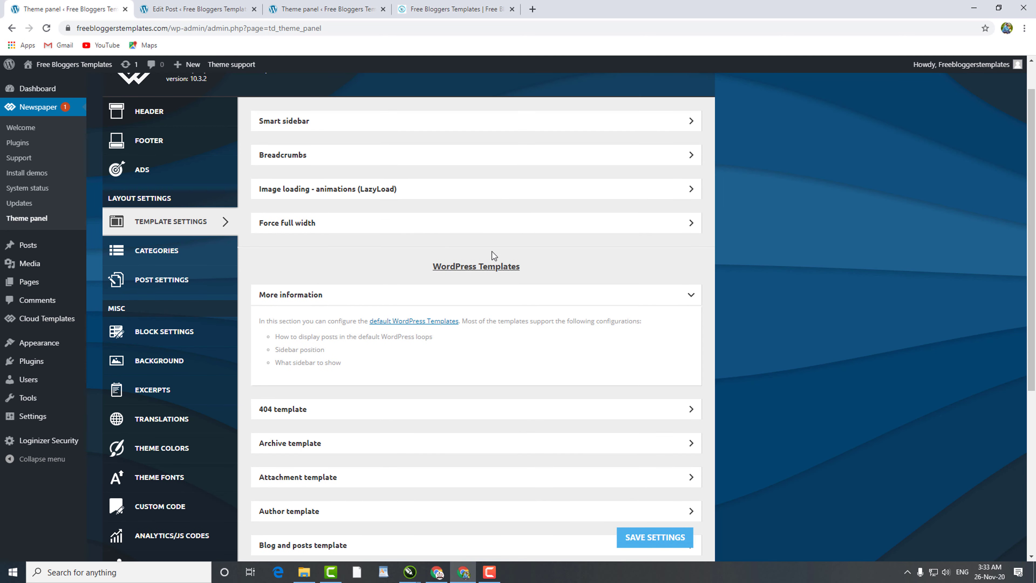
{"action": "left_click", "coordinate": [687, 296]}
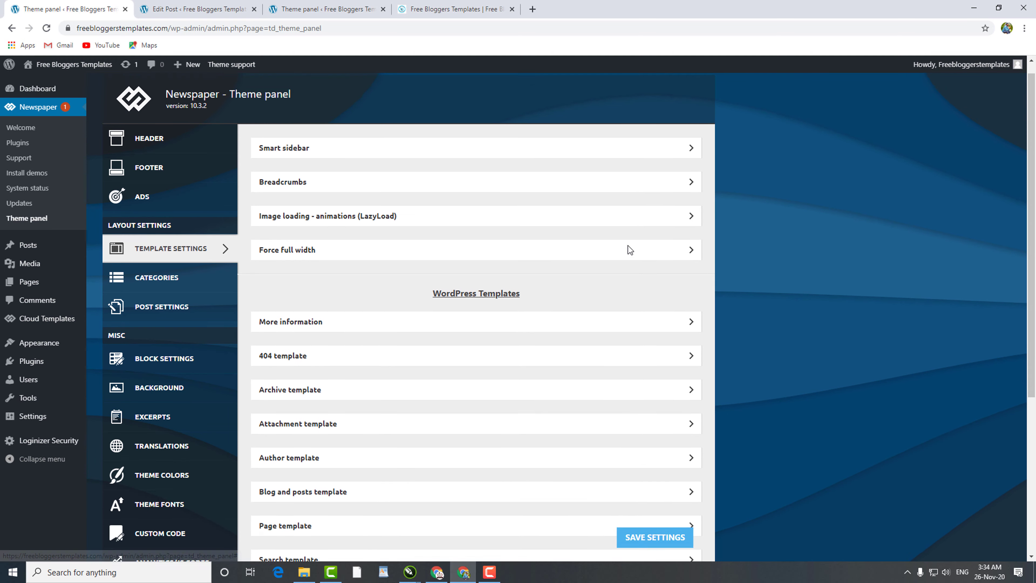
Expand the Smart sidebar options and enable the smart sidebar on all templates.
{"action": "left_click", "coordinate": [689, 166]}
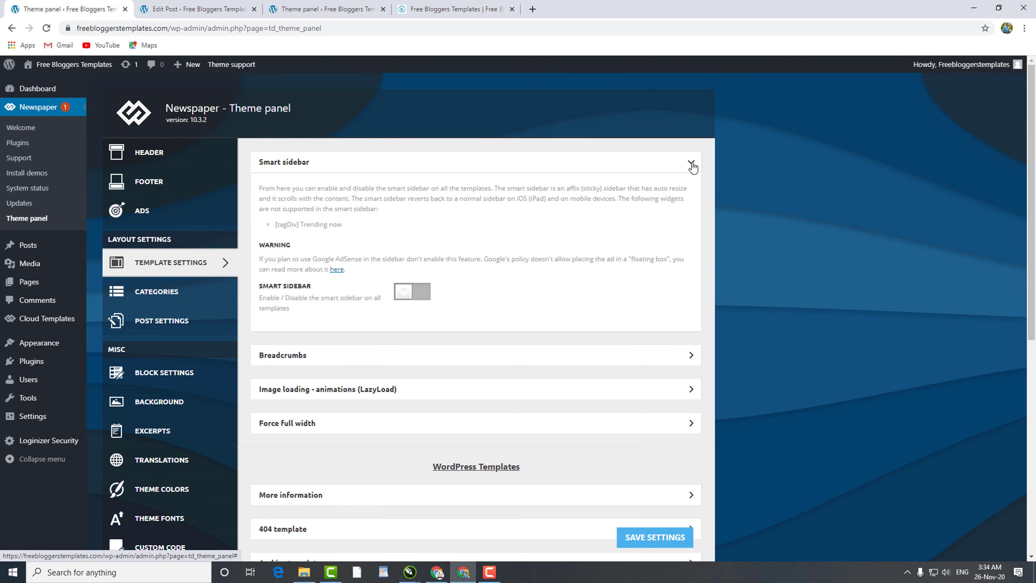
{"action": "left_click", "coordinate": [417, 301]}
{"action": "scroll", "coordinate": [613, 341], "scroll_direction": "down", "scroll_amount": 1}
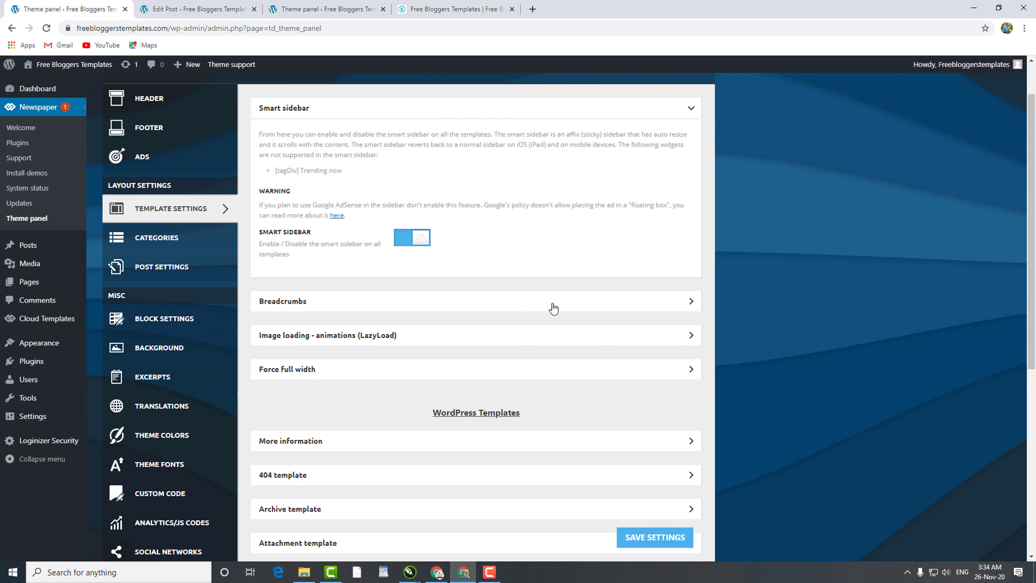
Expand the Breadcrumbs section, review its display options, and collapse it again.
{"action": "left_click", "coordinate": [627, 305]}
{"action": "scroll", "coordinate": [517, 388], "scroll_direction": "down", "scroll_amount": 3}
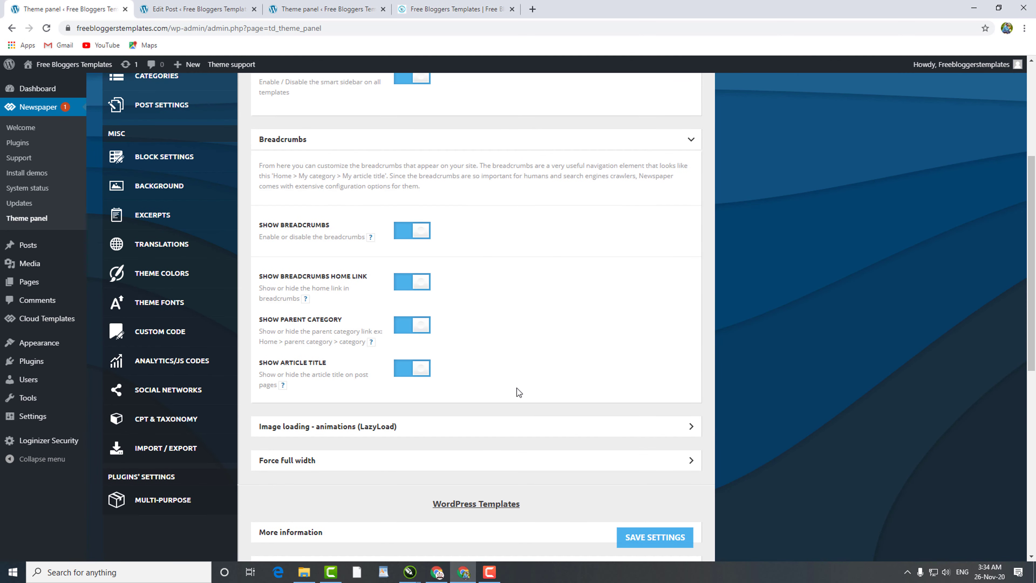
{"action": "left_click", "coordinate": [689, 147]}
{"action": "scroll", "coordinate": [595, 274], "scroll_direction": "down", "scroll_amount": 1}
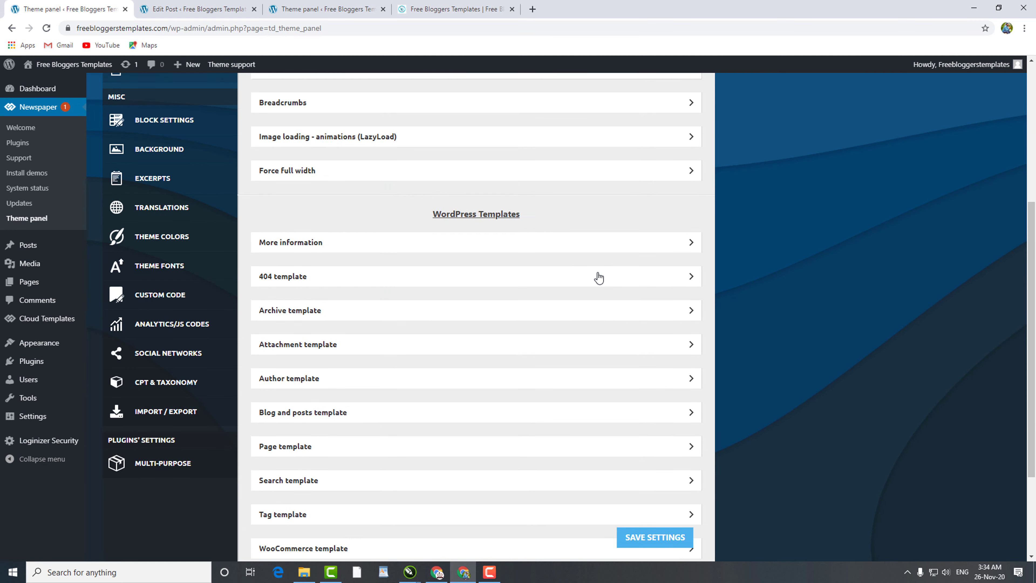
Set the article display view of the 404 template to module M6 and collapse the section.
{"action": "scroll", "coordinate": [562, 253], "scroll_direction": "up", "scroll_amount": 1}
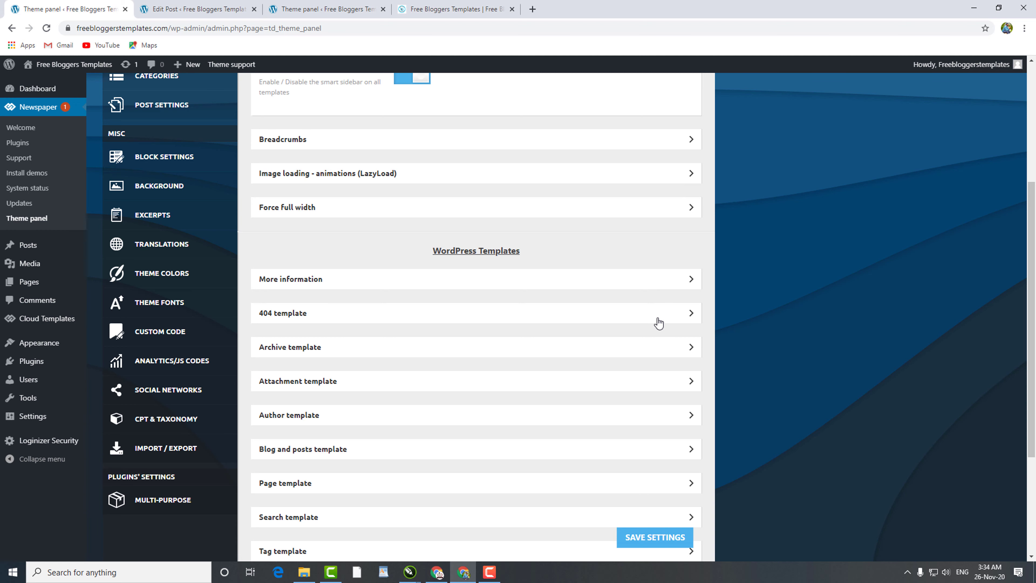
{"action": "left_click", "coordinate": [684, 314]}
{"action": "scroll", "coordinate": [586, 371], "scroll_direction": "down", "scroll_amount": 2}
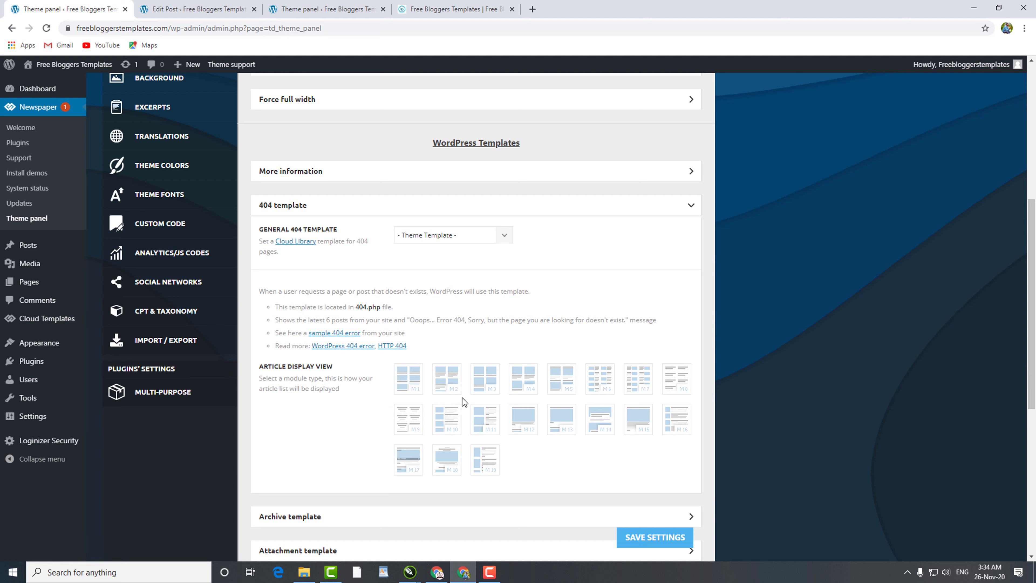
{"action": "left_click", "coordinate": [416, 385]}
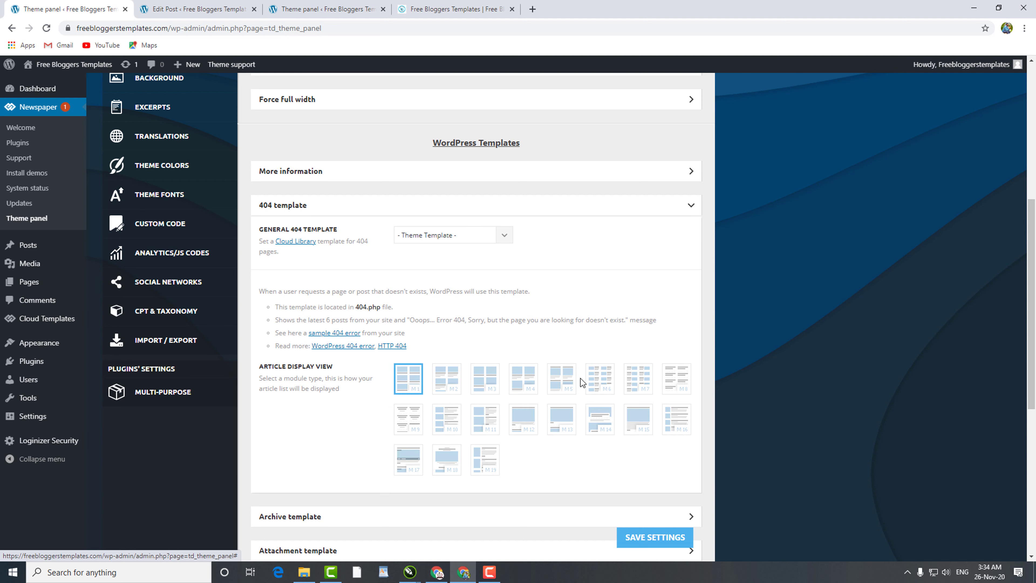
{"action": "left_click", "coordinate": [602, 381]}
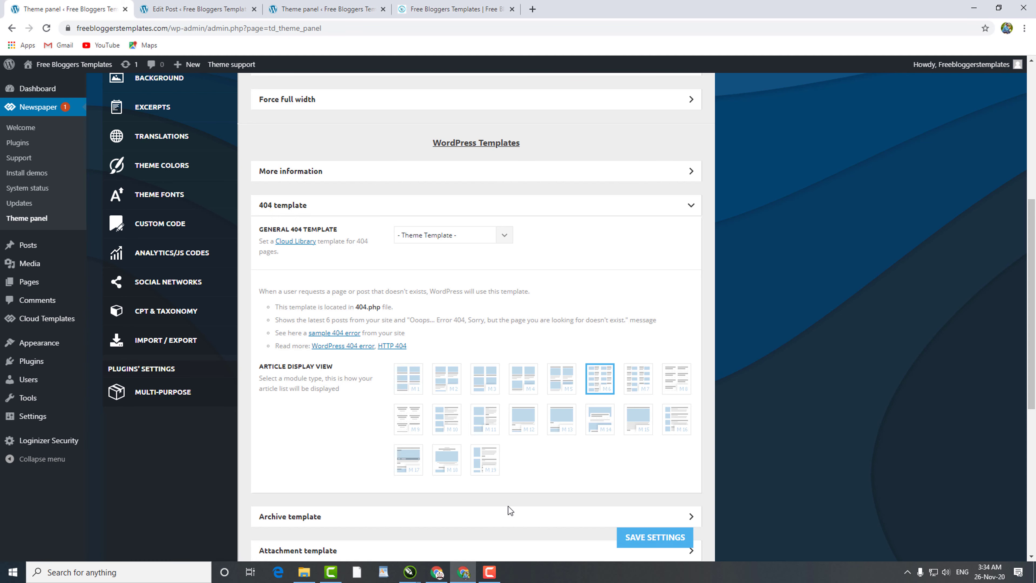
{"action": "scroll", "coordinate": [547, 251], "scroll_direction": "down", "scroll_amount": 1}
{"action": "left_click", "coordinate": [689, 153]}
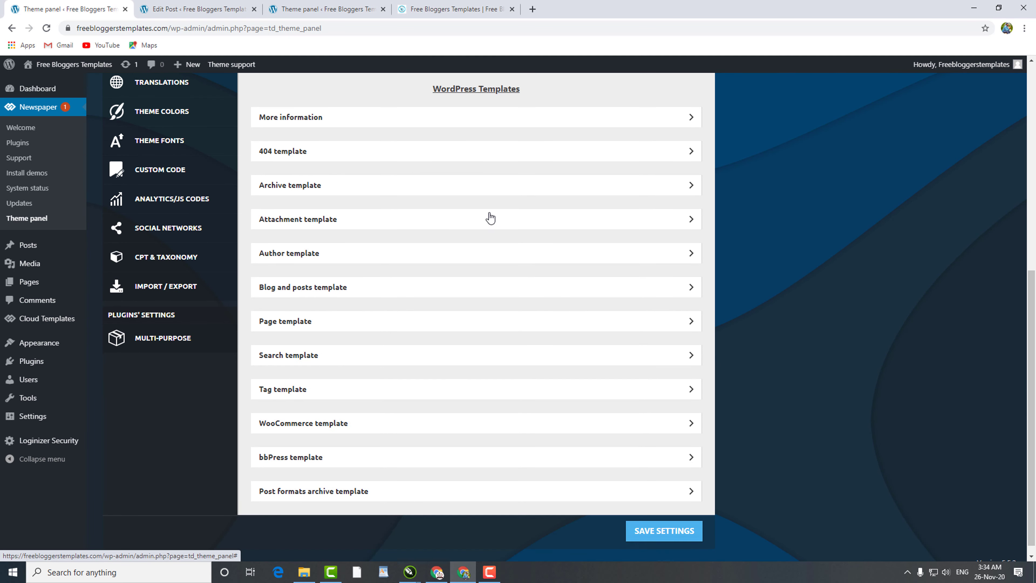
Choose the layout without a sidebar for the Attachment template's sidebar position and collapse the section.
{"action": "left_click", "coordinate": [652, 230]}
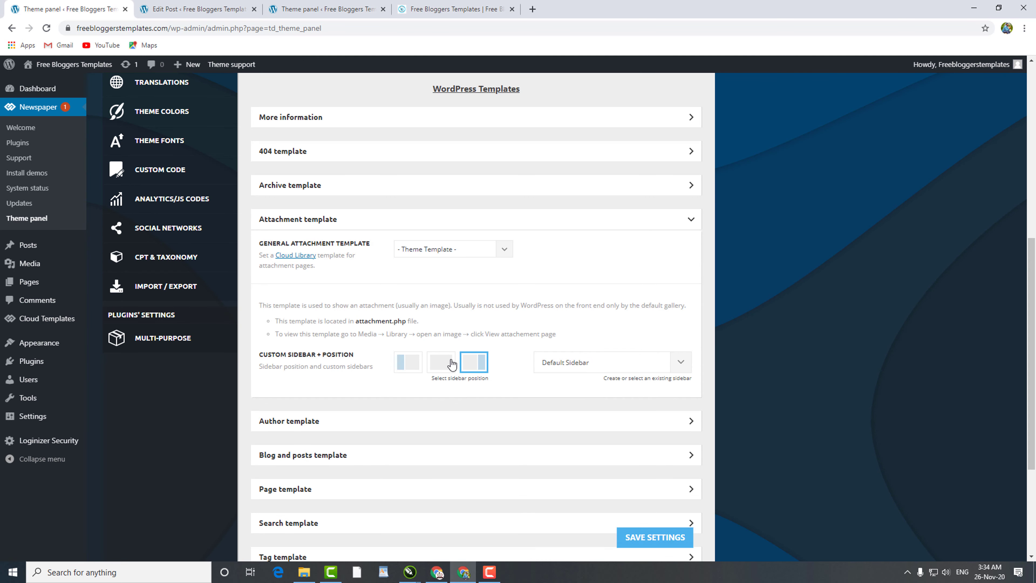
{"action": "left_click", "coordinate": [452, 363]}
{"action": "left_click", "coordinate": [693, 221]}
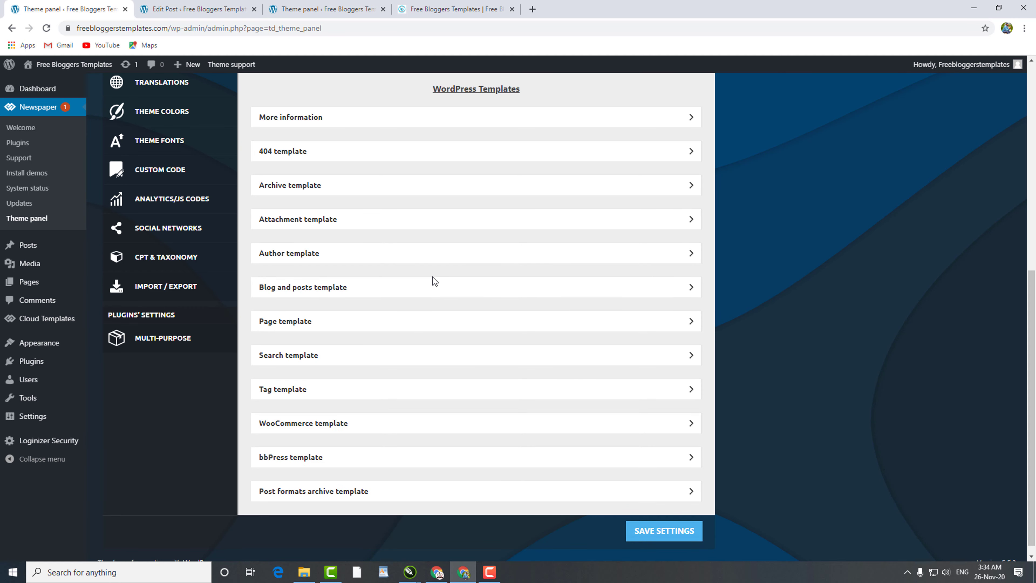